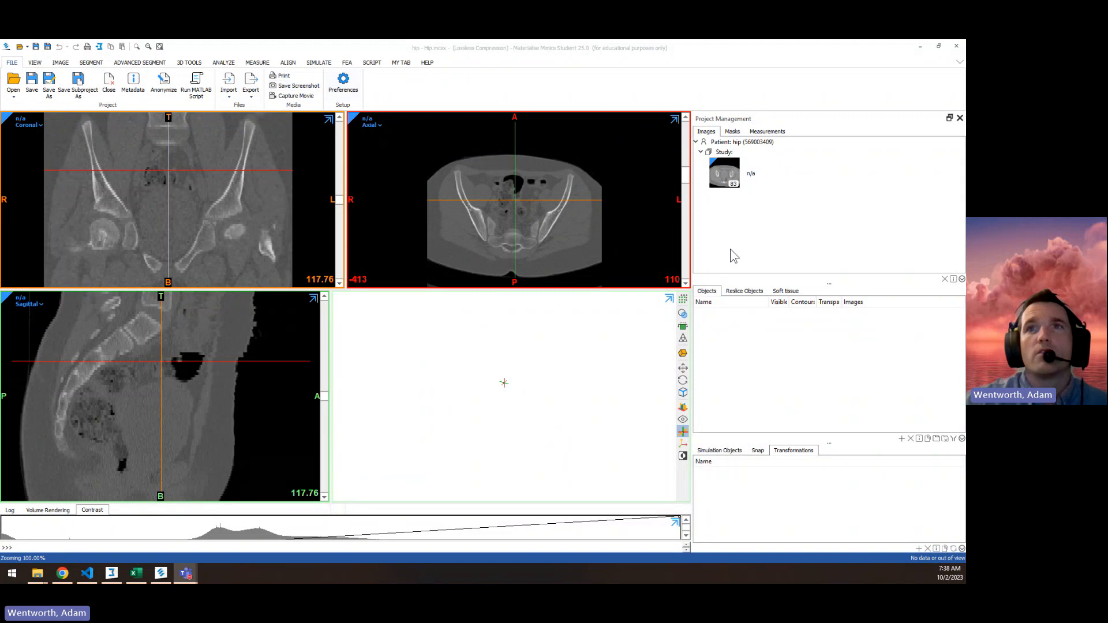
Create a new mask using the Bone (CT) threshold set, 226 to 1821 HU, with the 3D mask preview enabled
{"action": "left_click", "coordinate": [91, 63]}
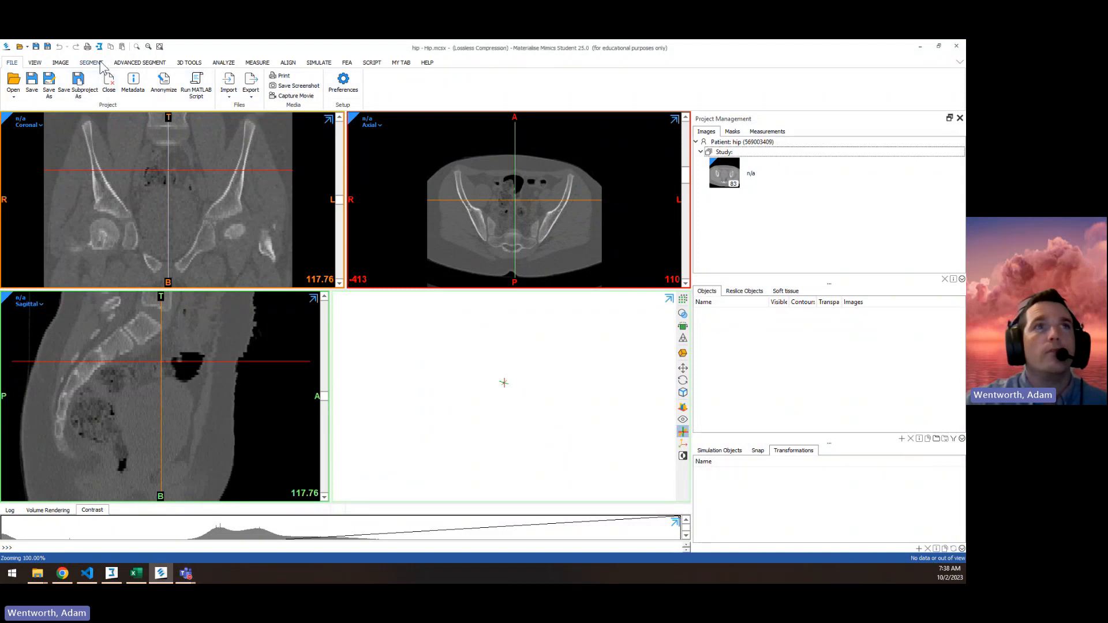
{"action": "left_click", "coordinate": [14, 85]}
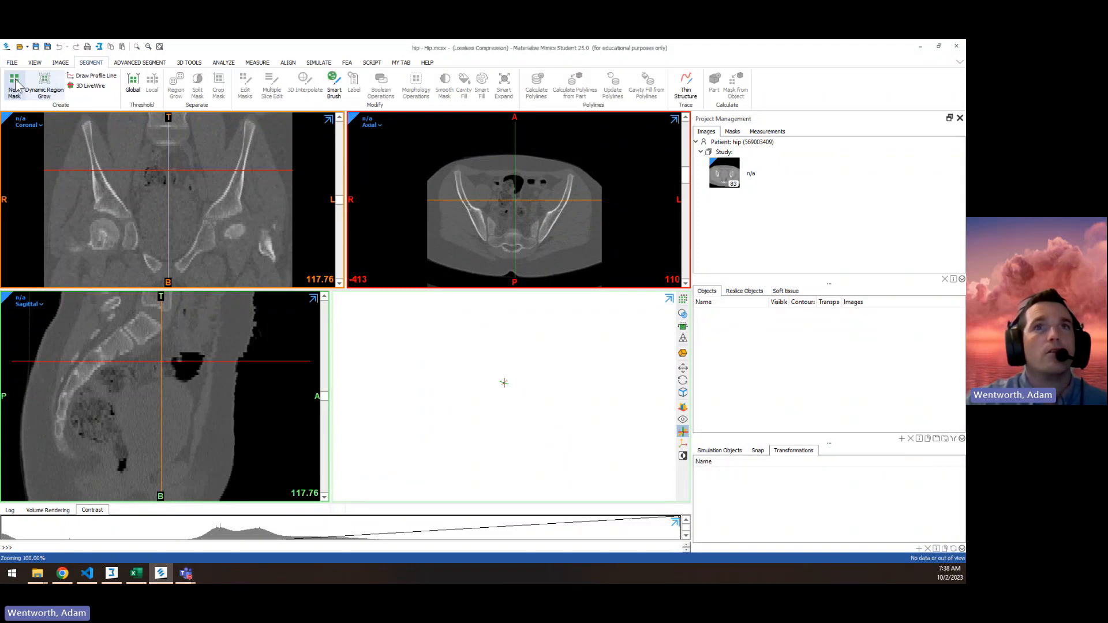
{"action": "left_click_drag", "start_coordinate": [525, 229], "coordinate": [337, 327]}
{"action": "left_click", "coordinate": [686, 326]}
{"action": "right_click_drag", "start_coordinate": [502, 369], "coordinate": [569, 348]}
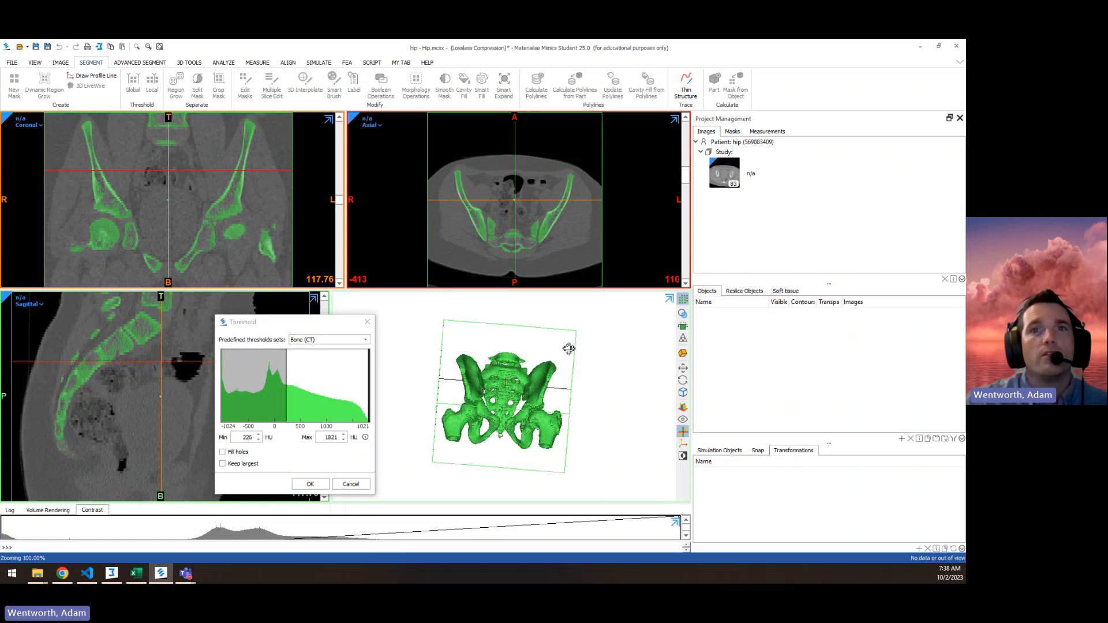
{"action": "scroll", "coordinate": [527, 385], "scroll_direction": "up", "scroll_amount": 5}
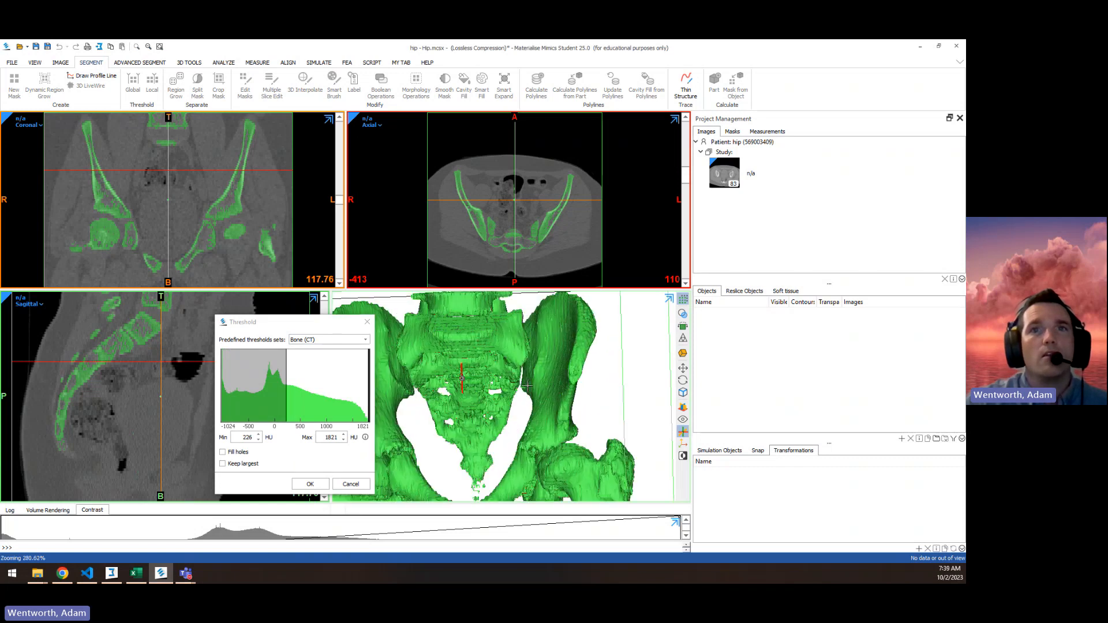
{"action": "scroll", "coordinate": [527, 385], "scroll_direction": "down", "scroll_amount": 1}
{"action": "right_click_drag", "start_coordinate": [527, 385], "coordinate": [473, 384]}
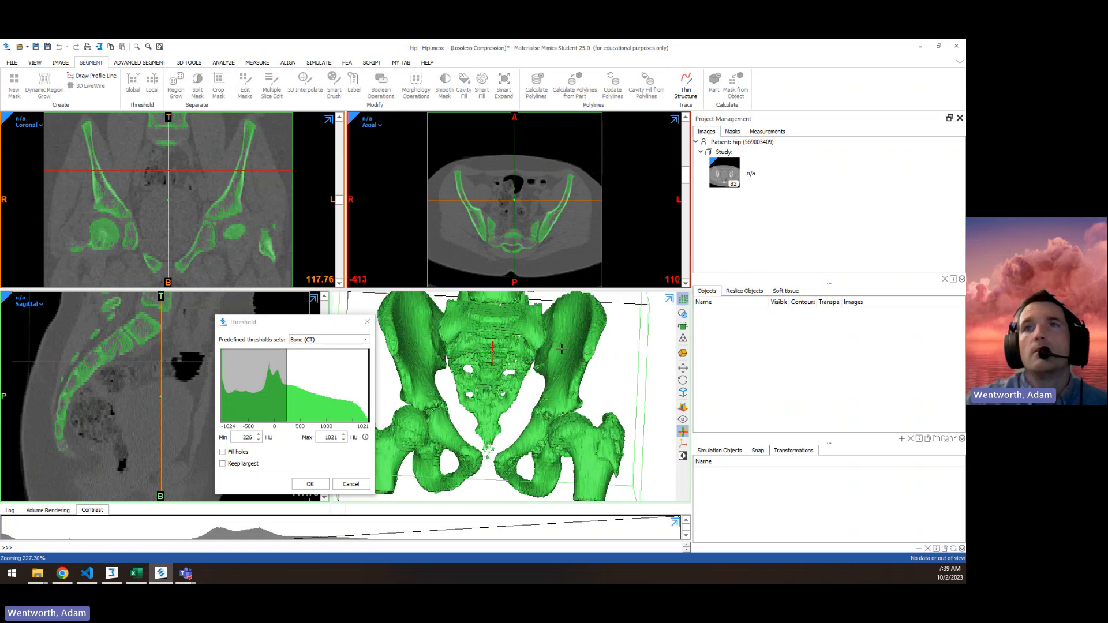
{"action": "left_click", "coordinate": [312, 484]}
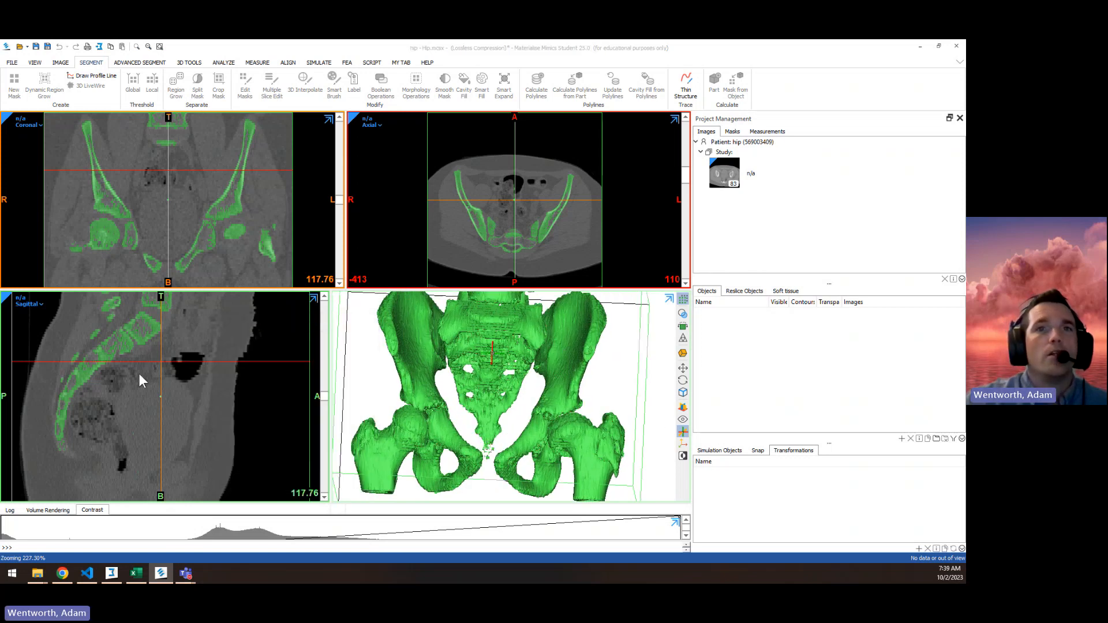
Select the Green mask in the mask list and examine its hip joints and pelvis from several angles in 3D
{"action": "left_click", "coordinate": [732, 132]}
{"action": "left_click", "coordinate": [711, 154]}
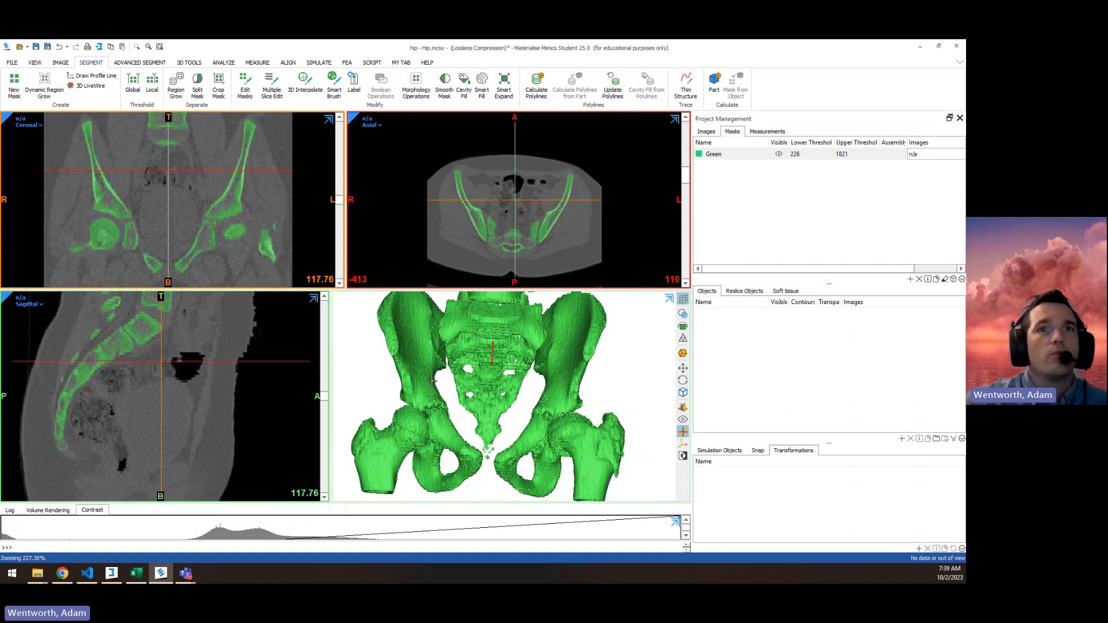
{"action": "right_click_drag", "start_coordinate": [446, 408], "coordinate": [405, 417]}
{"action": "scroll", "coordinate": [357, 431], "scroll_direction": "up", "scroll_amount": 4}
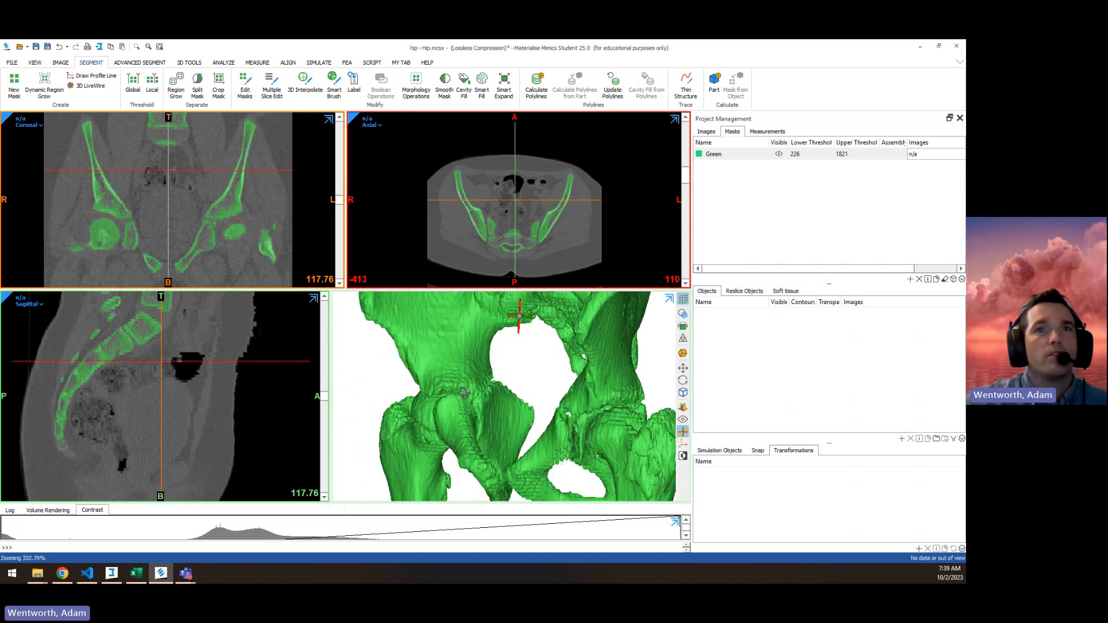
{"action": "right_click_drag", "start_coordinate": [513, 410], "coordinate": [406, 397]}
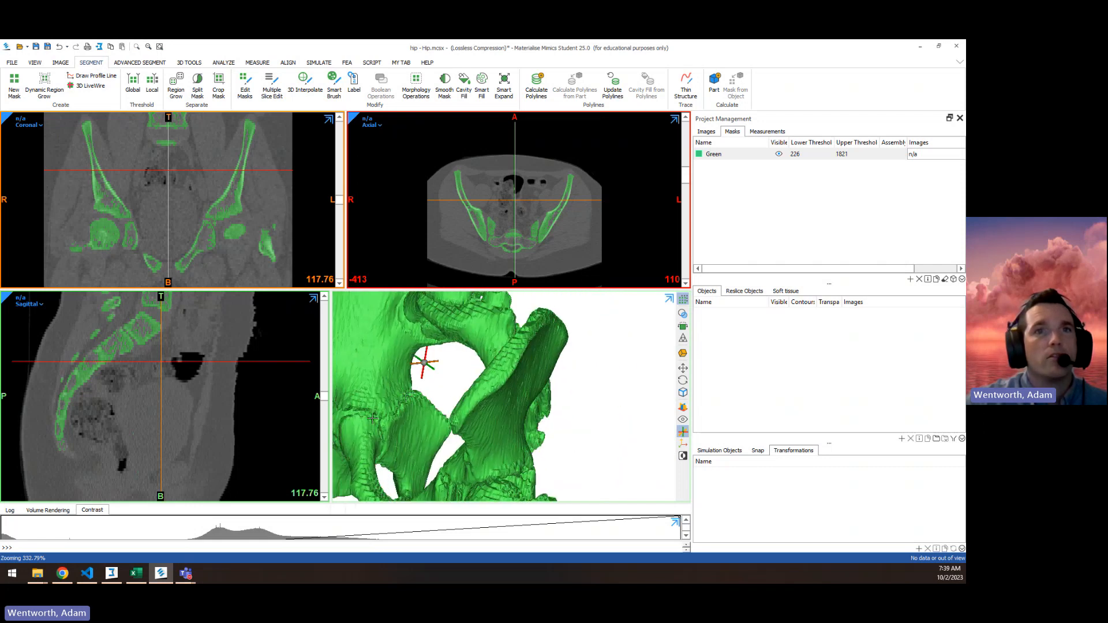
{"action": "middle_click_drag", "start_coordinate": [384, 432], "coordinate": [444, 407]}
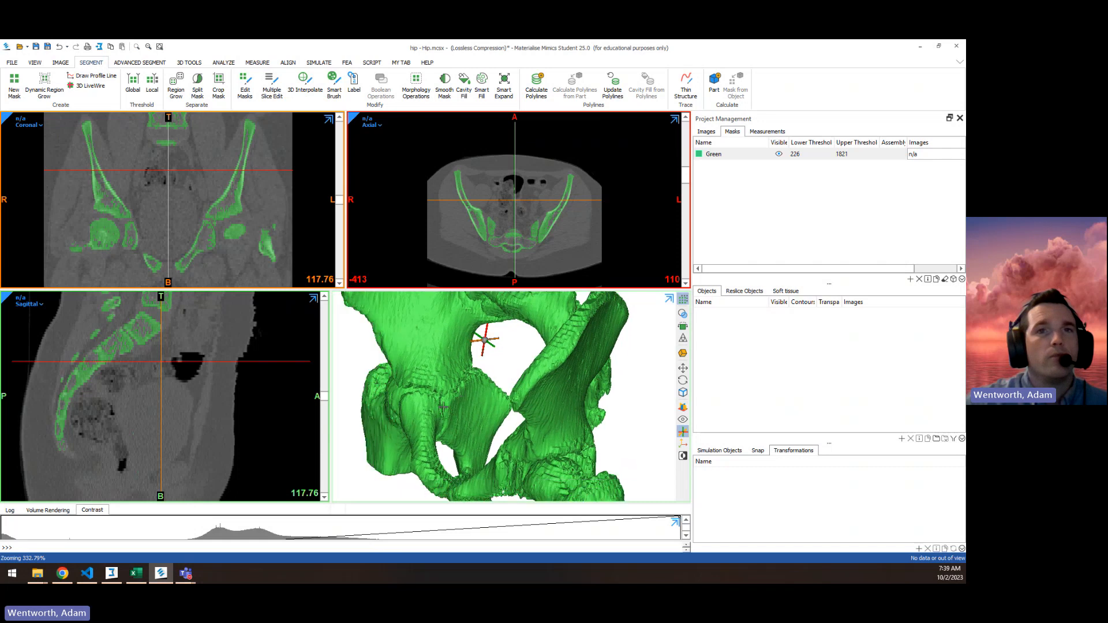
{"action": "right_click_drag", "start_coordinate": [433, 407], "coordinate": [516, 421]}
{"action": "scroll", "coordinate": [583, 407], "scroll_direction": "down", "scroll_amount": 1}
{"action": "scroll", "coordinate": [516, 421], "scroll_direction": "down", "scroll_amount": 1}
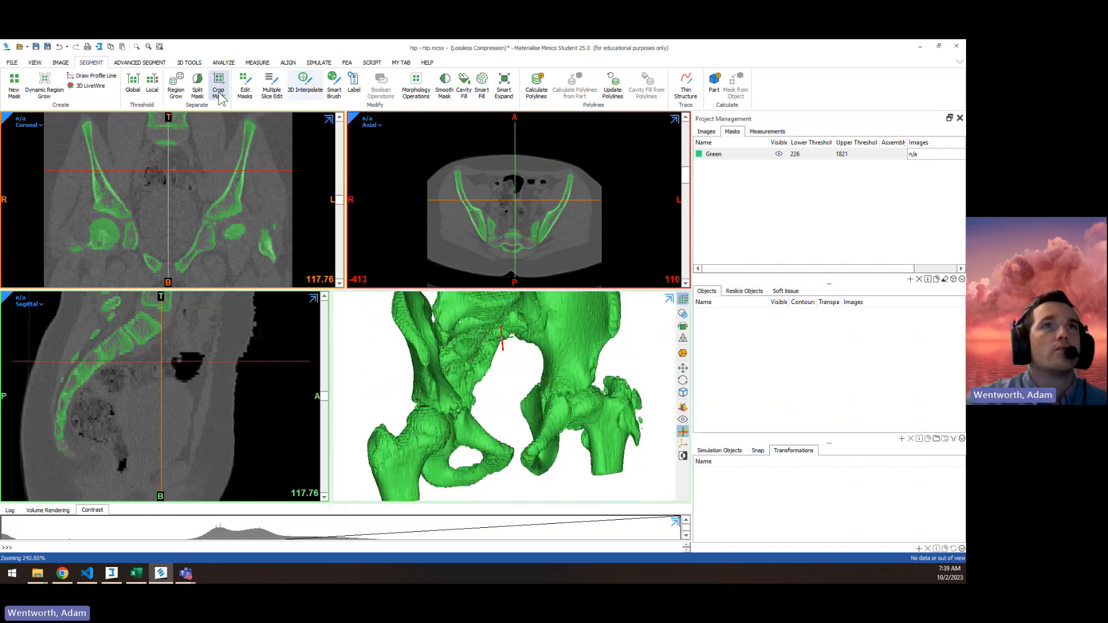
Start Split Mask on the Green mask and add Regions C to G
{"action": "left_click", "coordinate": [197, 84]}
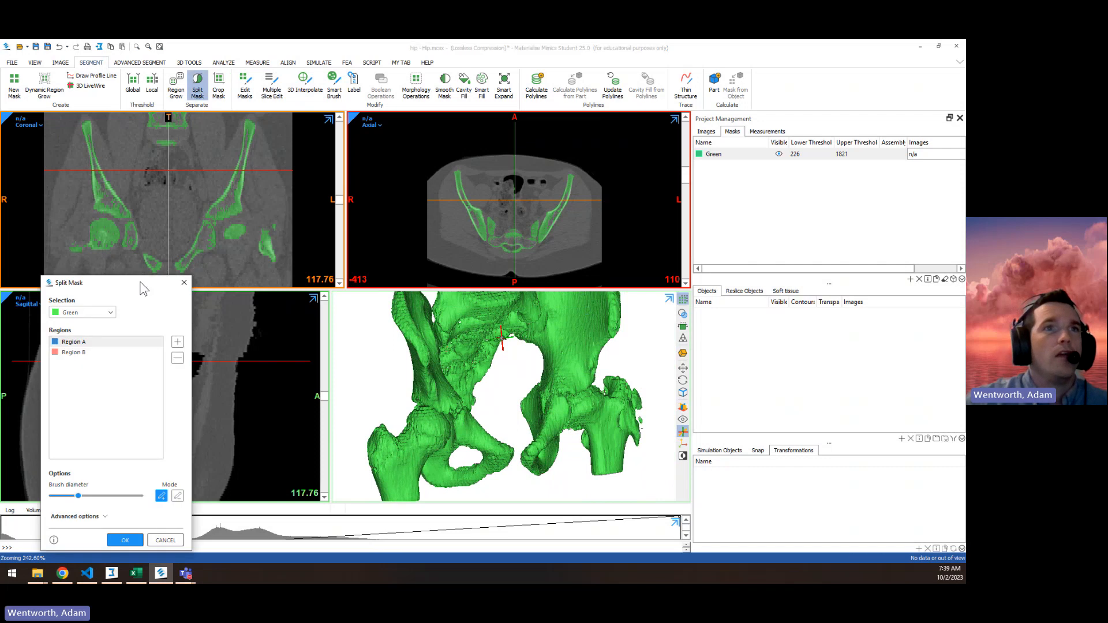
{"action": "left_click_drag", "start_coordinate": [145, 285], "coordinate": [112, 288]}
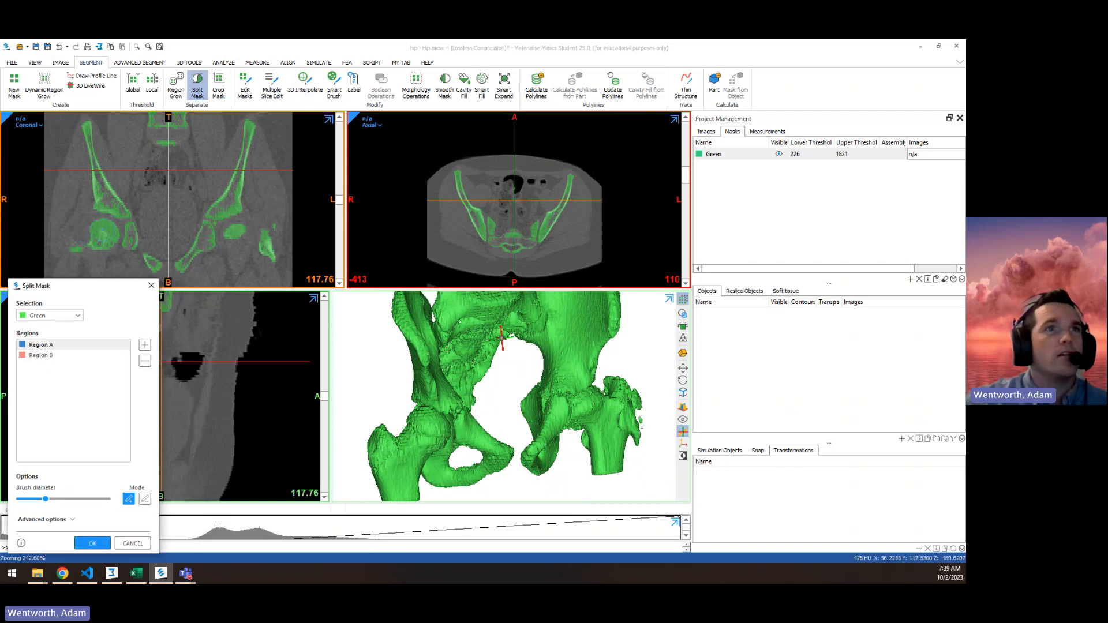
{"action": "mouse_move", "coordinate": [516, 408]}
{"action": "right_mouse_down"}
{"action": "mouse_move", "coordinate": [525, 392]}
{"action": "mouse_move", "coordinate": [548, 394]}
{"action": "right_mouse_up"}
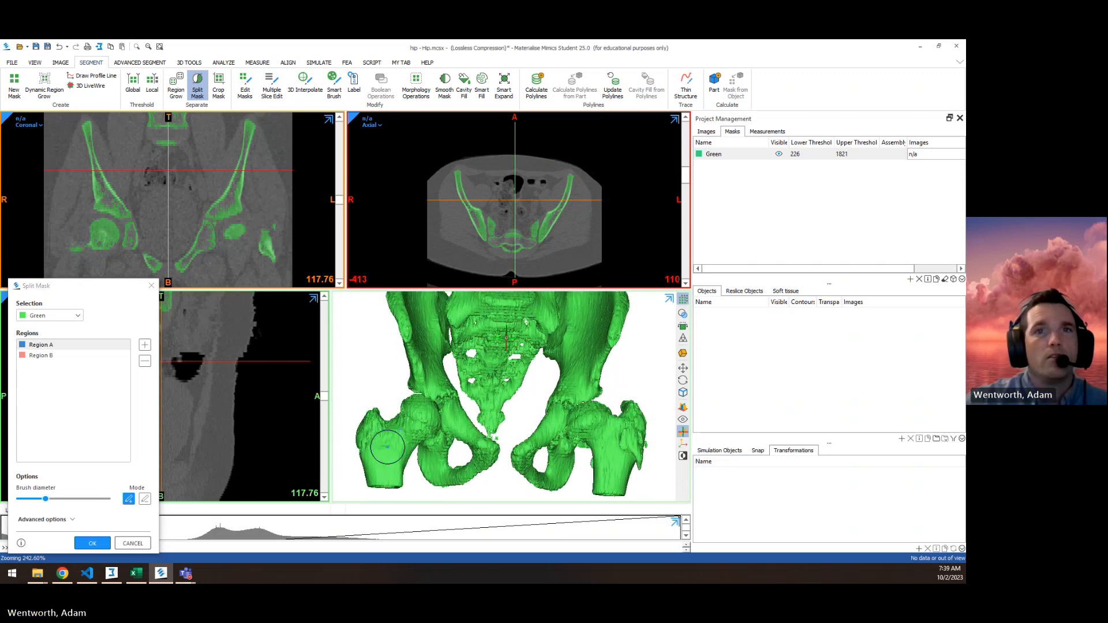
{"action": "mouse_move", "coordinate": [469, 427]}
{"action": "right_mouse_down"}
{"action": "mouse_move", "coordinate": [440, 465]}
{"action": "mouse_move", "coordinate": [382, 410]}
{"action": "mouse_move", "coordinate": [445, 444]}
{"action": "mouse_move", "coordinate": [423, 444]}
{"action": "mouse_move", "coordinate": [414, 421]}
{"action": "right_mouse_up"}
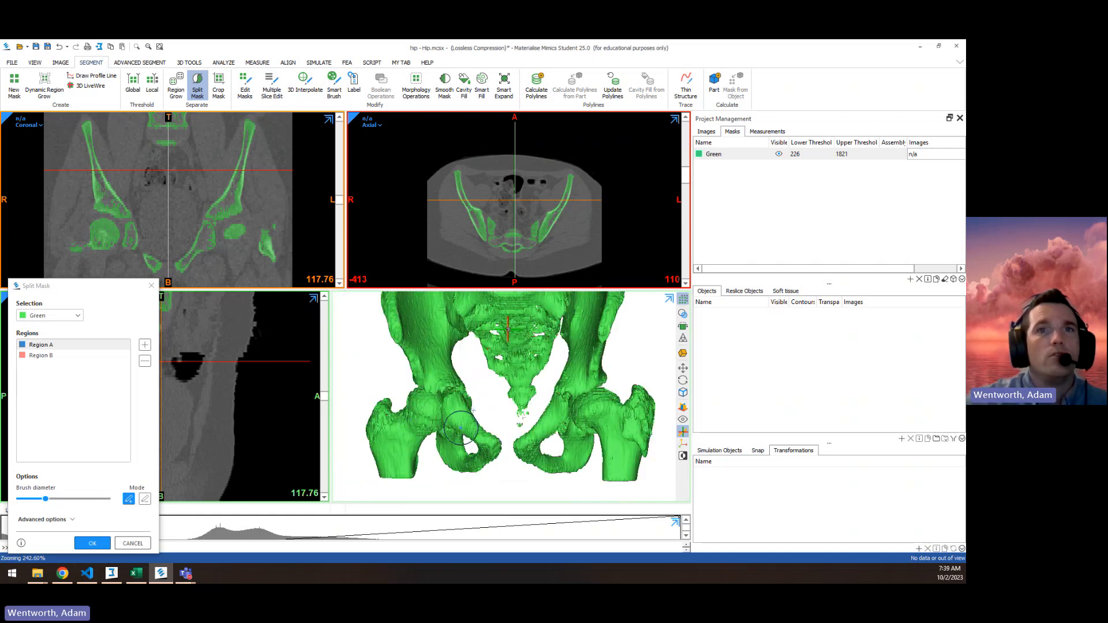
{"action": "right_click_drag", "start_coordinate": [469, 346], "coordinate": [494, 358]}
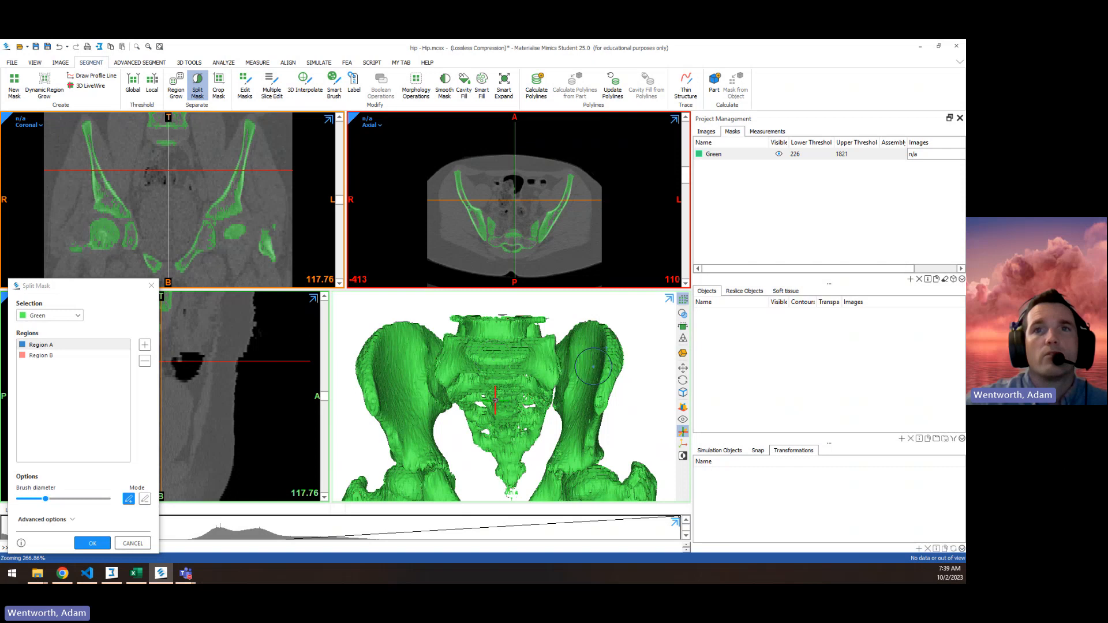
{"action": "middle_click_drag", "start_coordinate": [580, 423], "coordinate": [587, 353]}
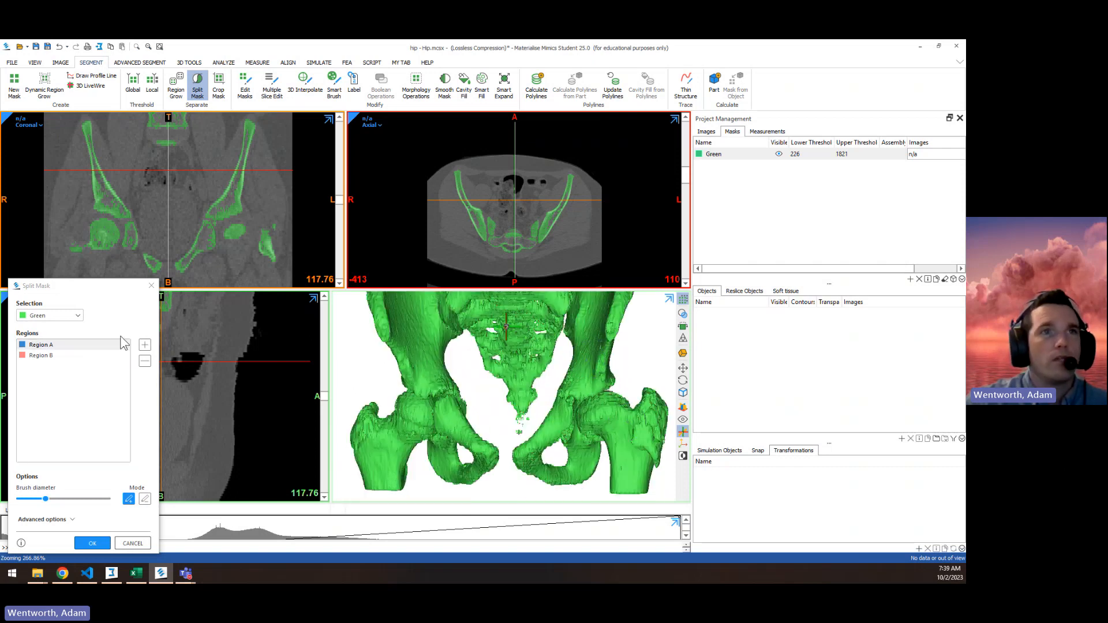
{"action": "left_click", "coordinate": [144, 346]}
{"action": "left_click", "coordinate": [144, 347]}
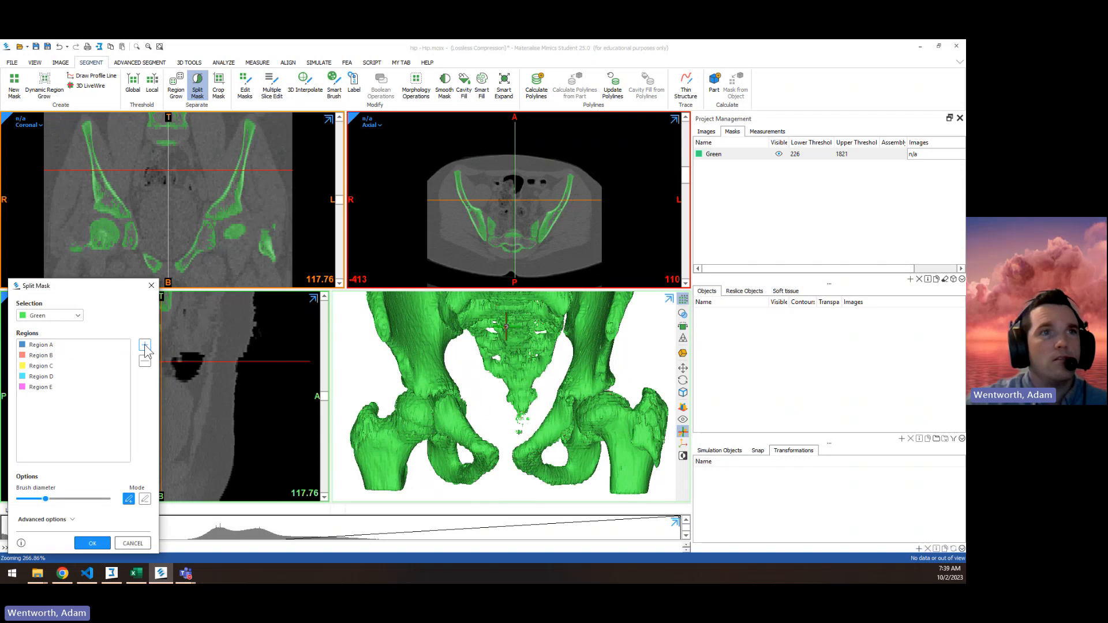
{"action": "left_click", "coordinate": [144, 346]}
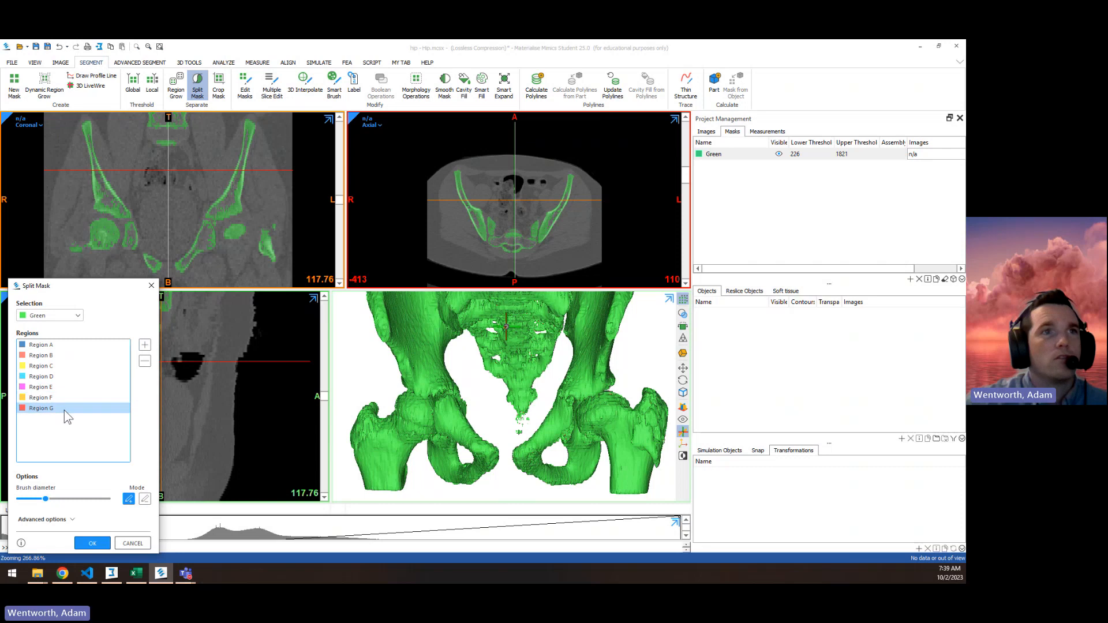
In the coronal view, paint the right femoral head as Region A and, with a smaller brush, the bone medial to it as Region B
{"action": "left_click", "coordinate": [63, 348]}
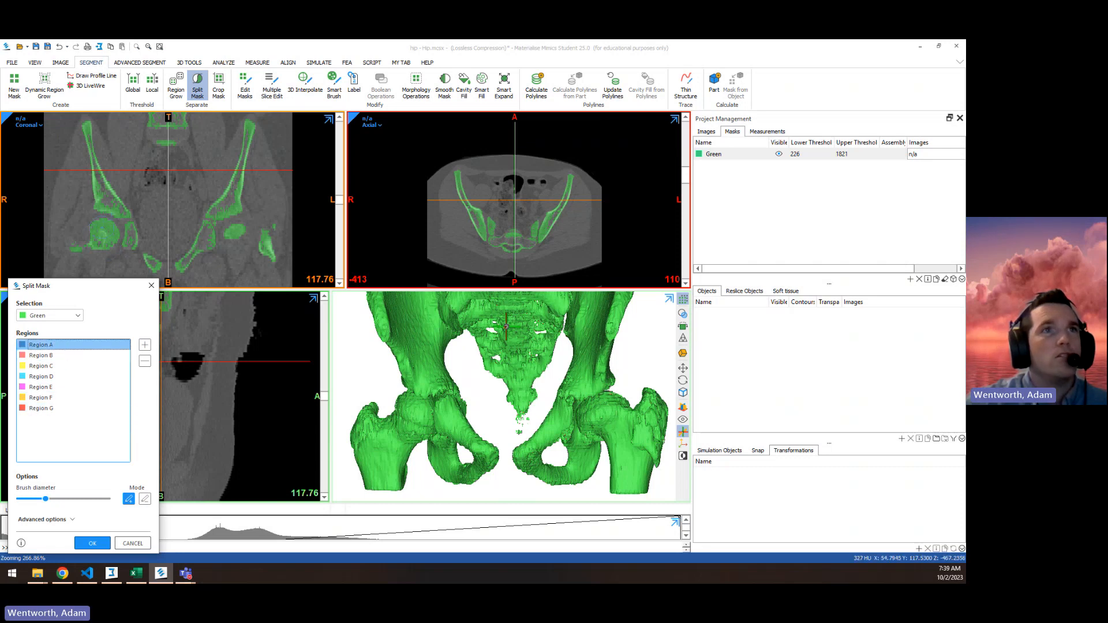
{"action": "left_click", "coordinate": [57, 355]}
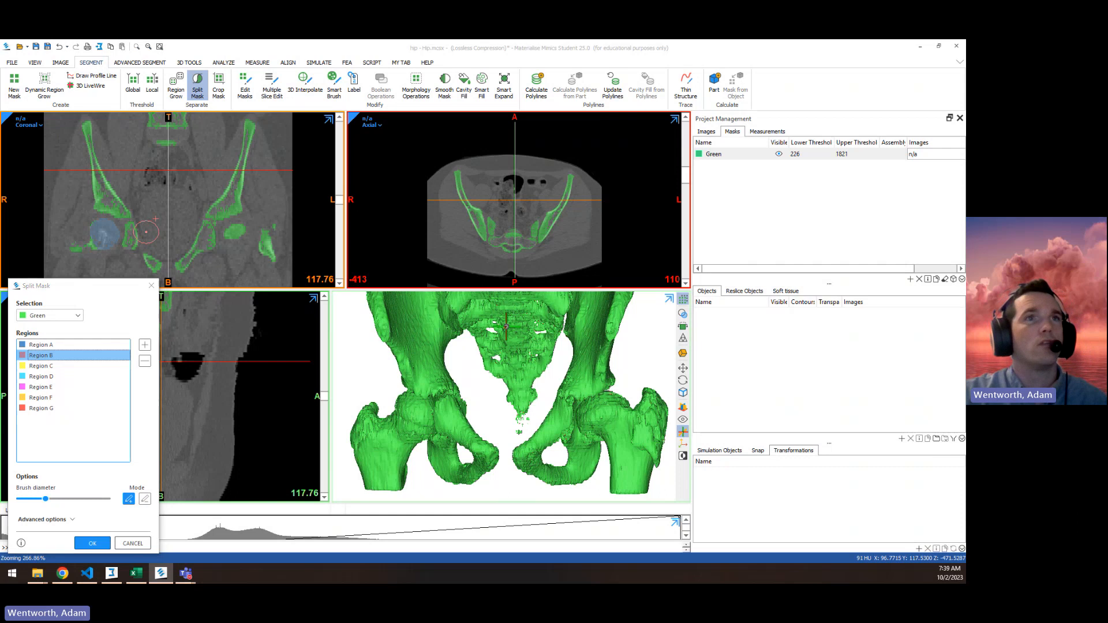
{"action": "scroll", "coordinate": [146, 231], "scroll_direction": "down", "scroll_amount": 2, "text": "ctrl"}
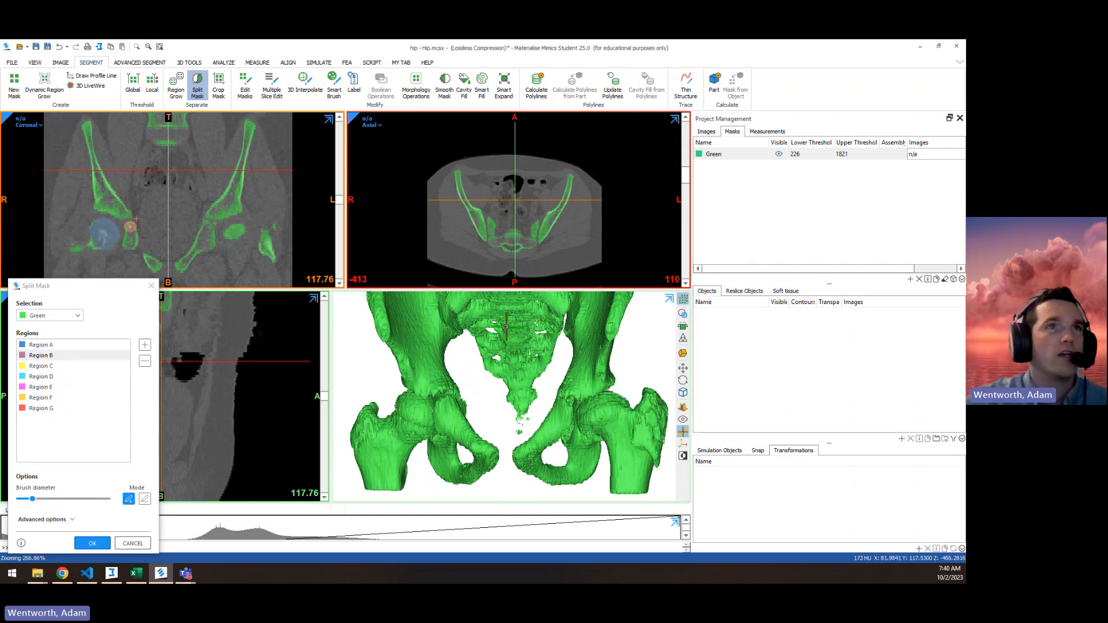
{"action": "left_click_drag", "start_coordinate": [132, 233], "coordinate": [129, 243]}
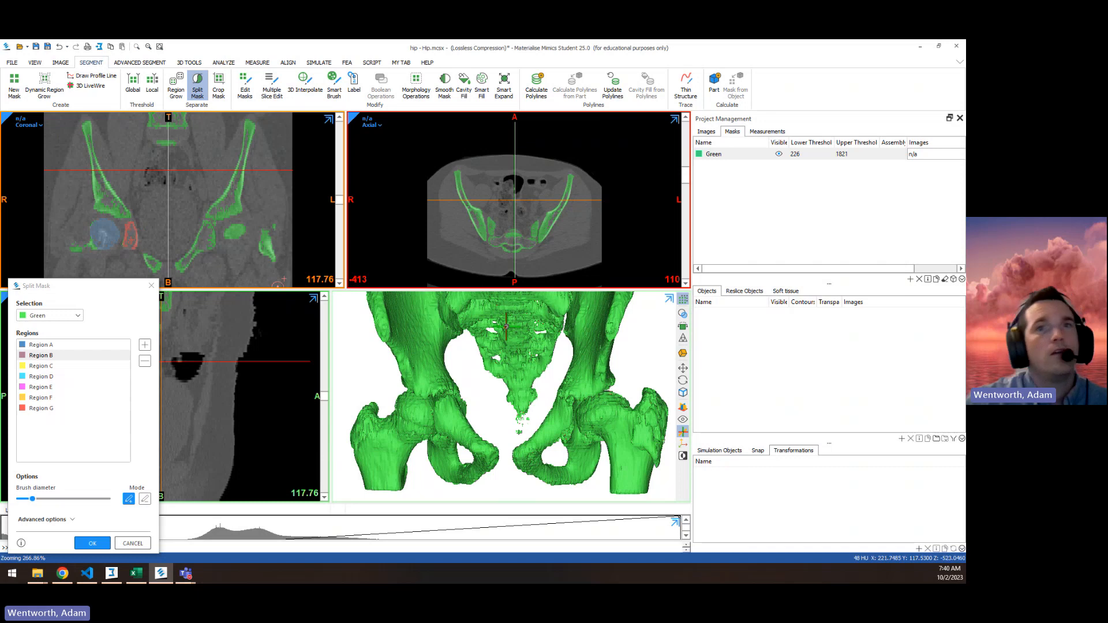
Paint two more Region B strokes on the lower part of the right hip bone in the 3D view
{"action": "right_click_drag", "start_coordinate": [474, 420], "coordinate": [458, 408]}
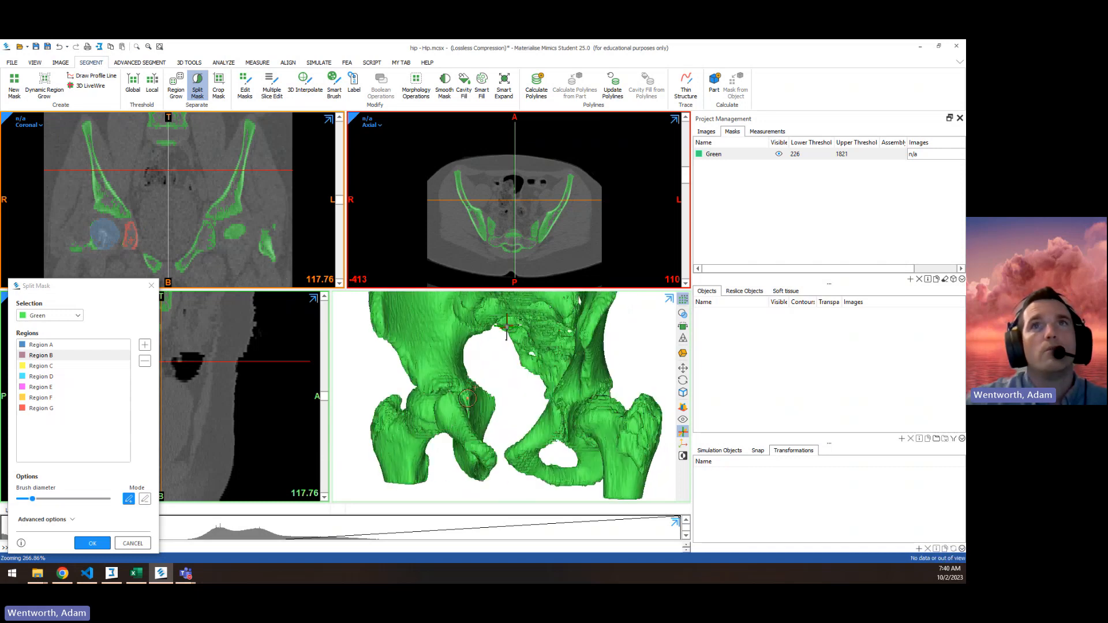
{"action": "scroll", "coordinate": [468, 398], "scroll_direction": "up", "scroll_amount": 5}
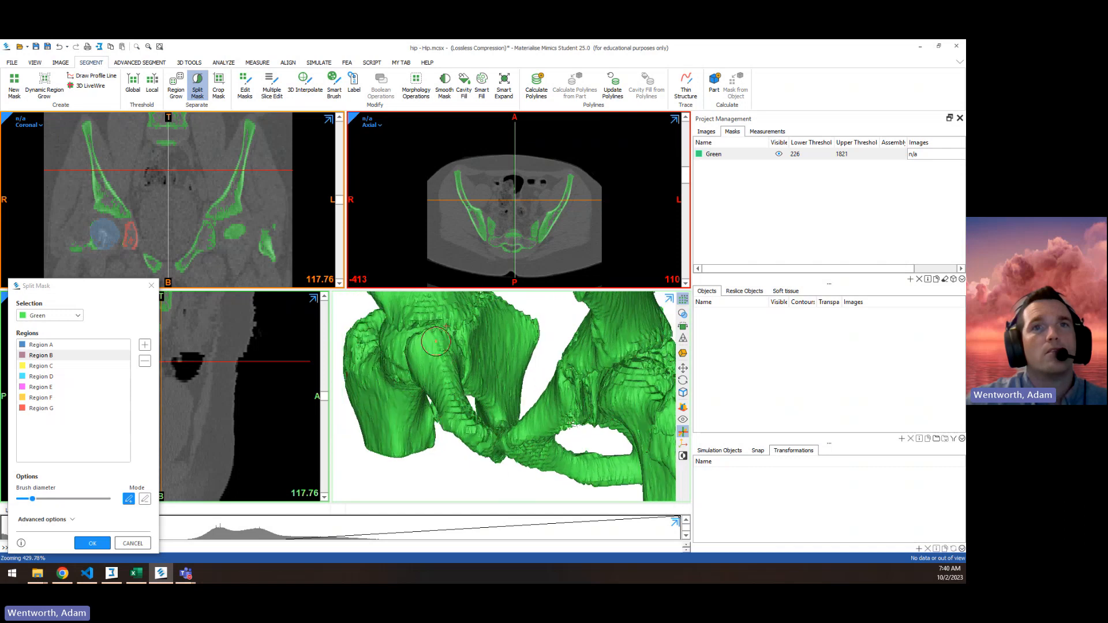
{"action": "left_click_drag", "start_coordinate": [433, 346], "coordinate": [453, 395]}
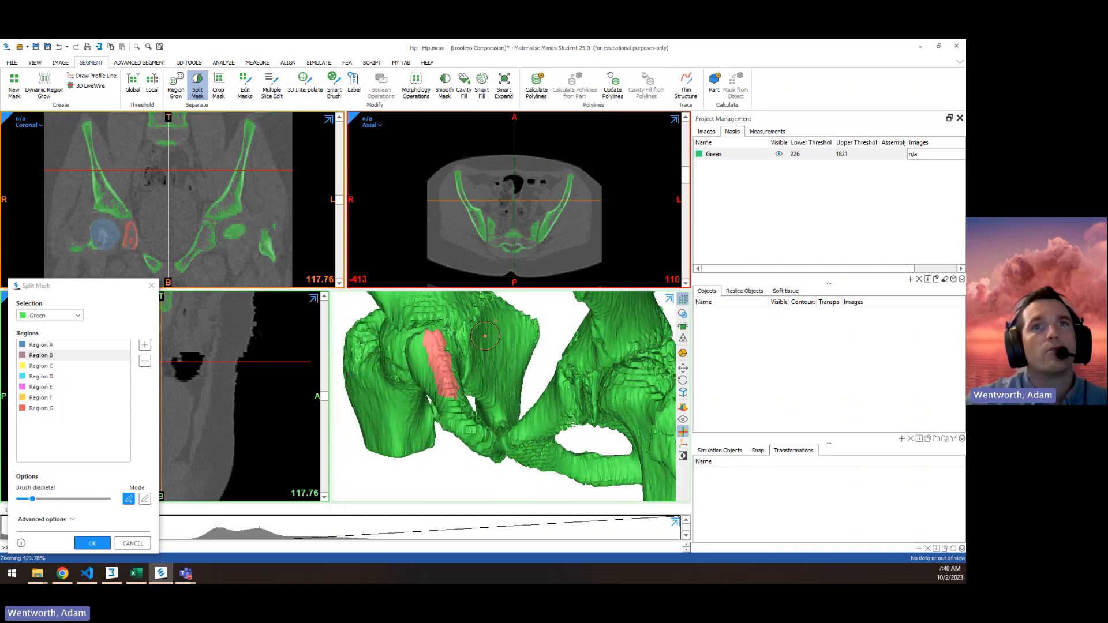
{"action": "left_click_drag", "start_coordinate": [491, 314], "coordinate": [479, 379]}
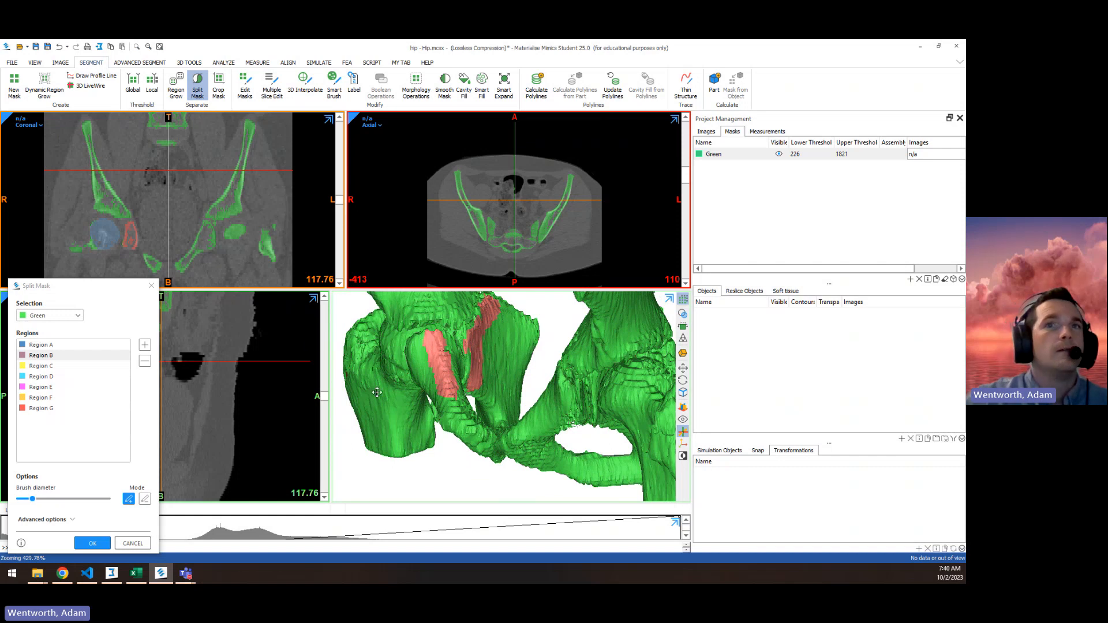
Mark Region C on the 3D model above the right hip joint and on the inner face of the right iliac wing
{"action": "middle_click_drag", "start_coordinate": [480, 379], "coordinate": [498, 455]}
{"action": "left_click", "coordinate": [41, 366]}
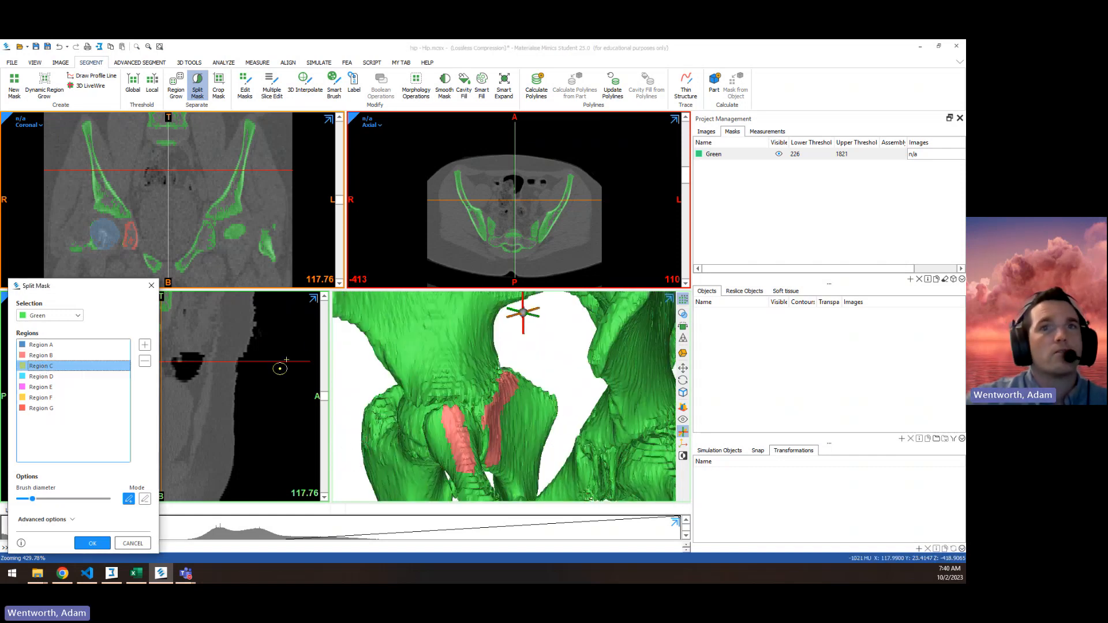
{"action": "left_click_drag", "start_coordinate": [418, 386], "coordinate": [487, 355]}
{"action": "right_click_drag", "start_coordinate": [497, 329], "coordinate": [449, 472]}
{"action": "mouse_move", "coordinate": [447, 399]}
{"action": "right_mouse_down"}
{"action": "mouse_move", "coordinate": [483, 387]}
{"action": "mouse_move", "coordinate": [461, 404]}
{"action": "mouse_move", "coordinate": [429, 387]}
{"action": "right_mouse_up"}
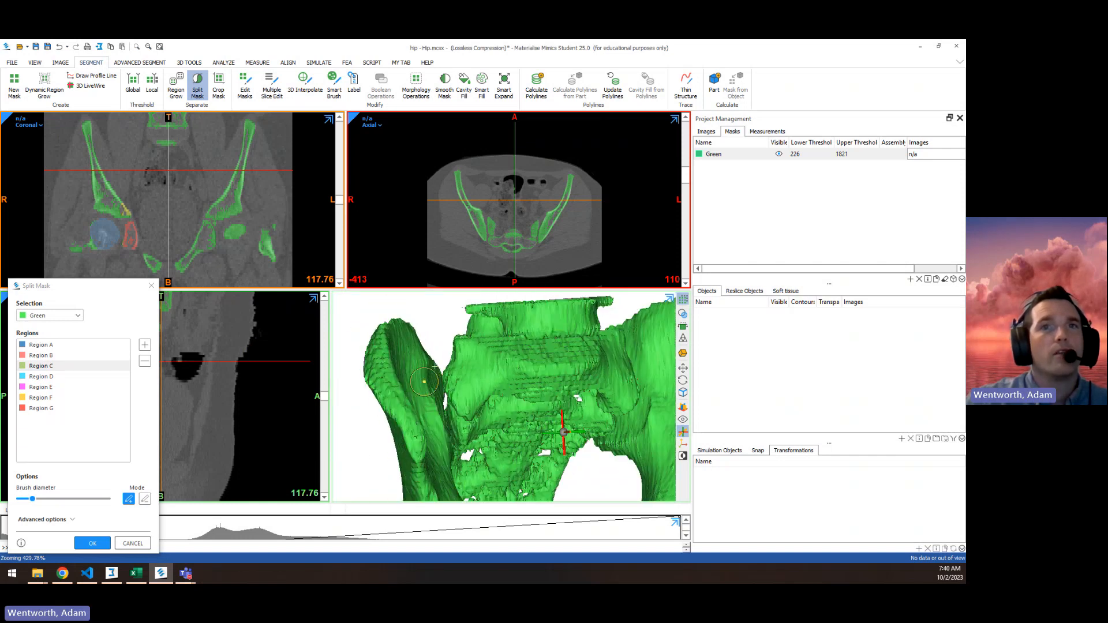
{"action": "left_click_drag", "start_coordinate": [420, 376], "coordinate": [454, 444]}
Mark Region D down the middle of the spine and sacrum to the loose fragments at the coccyx
{"action": "right_click_drag", "start_coordinate": [456, 441], "coordinate": [478, 381]}
{"action": "left_click", "coordinate": [34, 378]}
{"action": "mouse_move", "coordinate": [542, 331]}
{"action": "left_mouse_down"}
{"action": "mouse_move", "coordinate": [551, 306]}
{"action": "mouse_move", "coordinate": [535, 447]}
{"action": "left_mouse_up"}
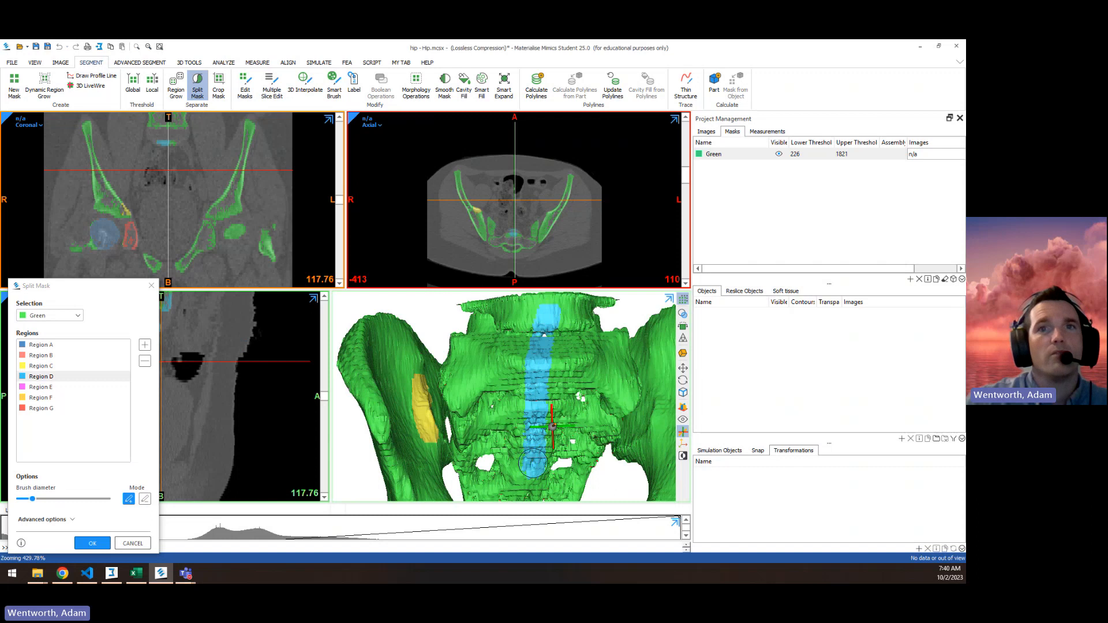
{"action": "right_click_drag", "start_coordinate": [532, 462], "coordinate": [499, 334]}
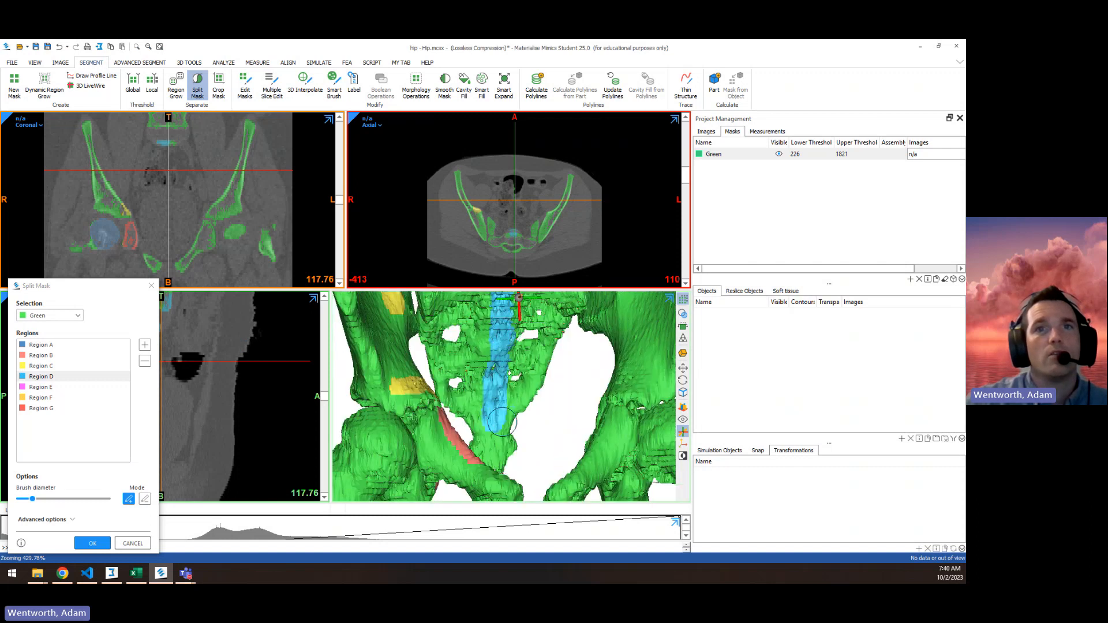
{"action": "right_click_drag", "start_coordinate": [493, 415], "coordinate": [493, 430]}
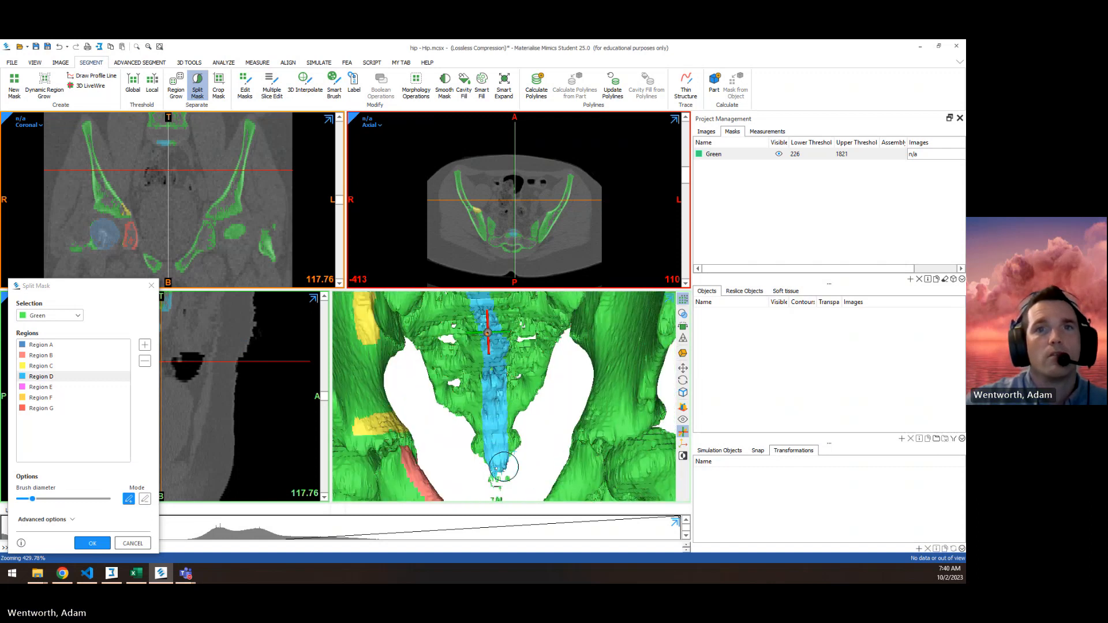
{"action": "middle_click_drag", "start_coordinate": [504, 467], "coordinate": [492, 409]}
{"action": "left_click_drag", "start_coordinate": [489, 403], "coordinate": [489, 448]}
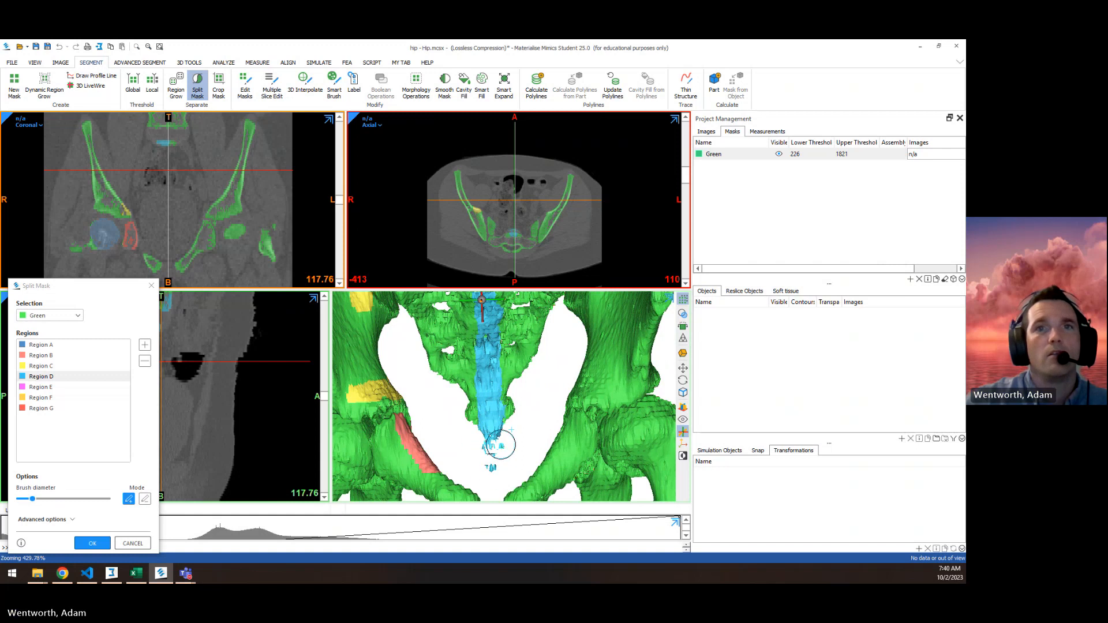
Mark Region E on the inner face of the left iliac wing beside the sacrum
{"action": "left_click", "coordinate": [40, 386]}
{"action": "scroll", "coordinate": [537, 323], "scroll_direction": "down", "scroll_amount": 3}
{"action": "middle_click_drag", "start_coordinate": [561, 306], "coordinate": [477, 380]}
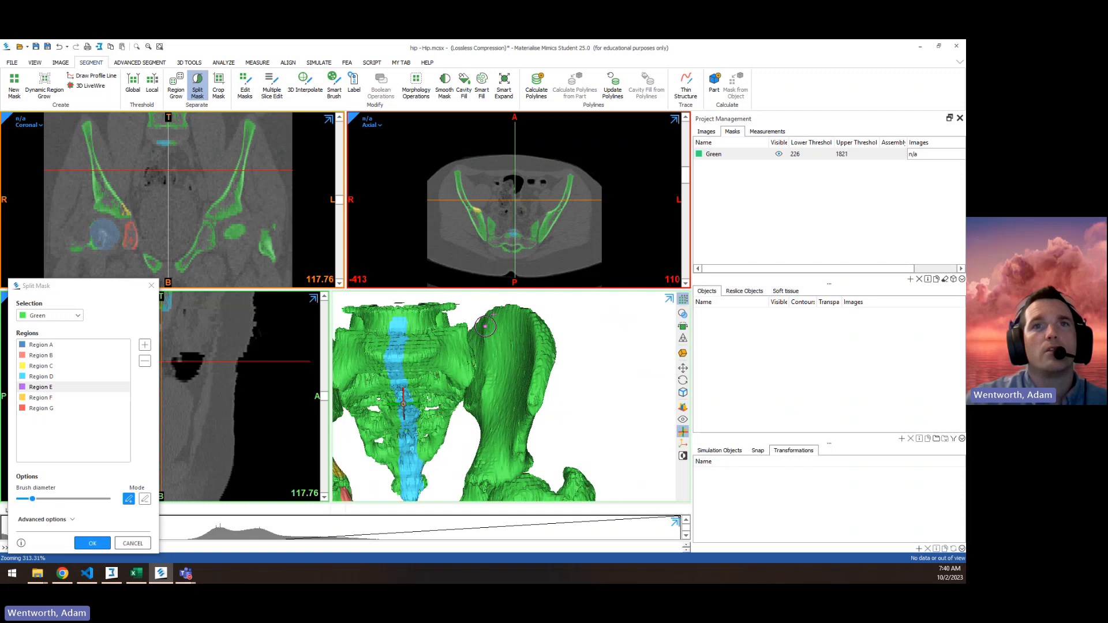
{"action": "left_click_drag", "start_coordinate": [483, 354], "coordinate": [483, 372]}
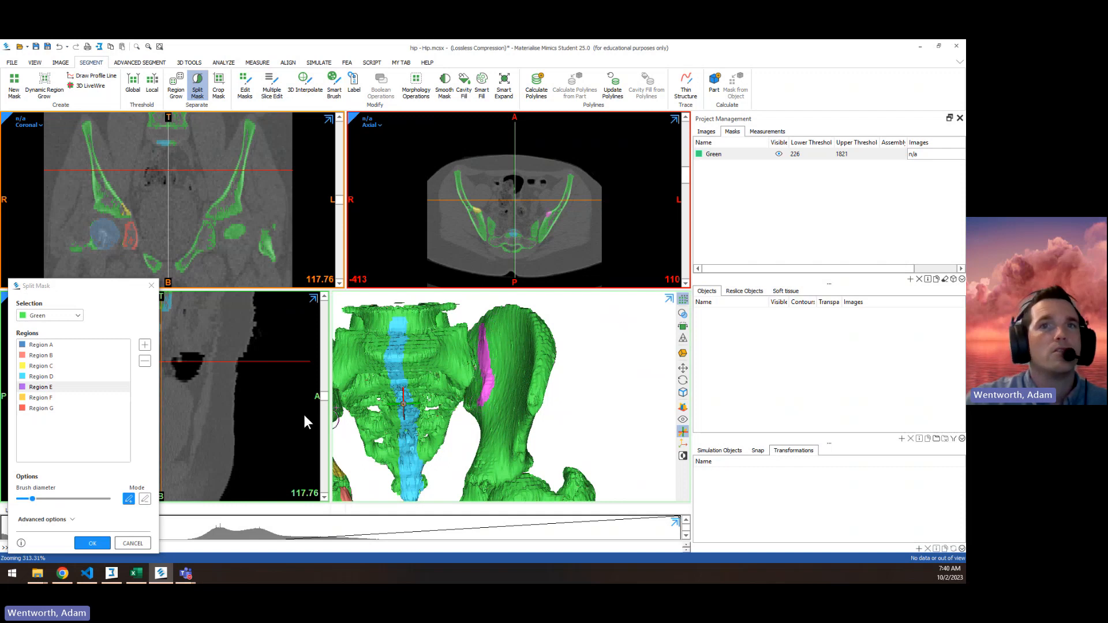
Mark Region F on the lower part of the left hip bone, beside the hip joint, across several coronal slices
{"action": "left_click", "coordinate": [59, 397]}
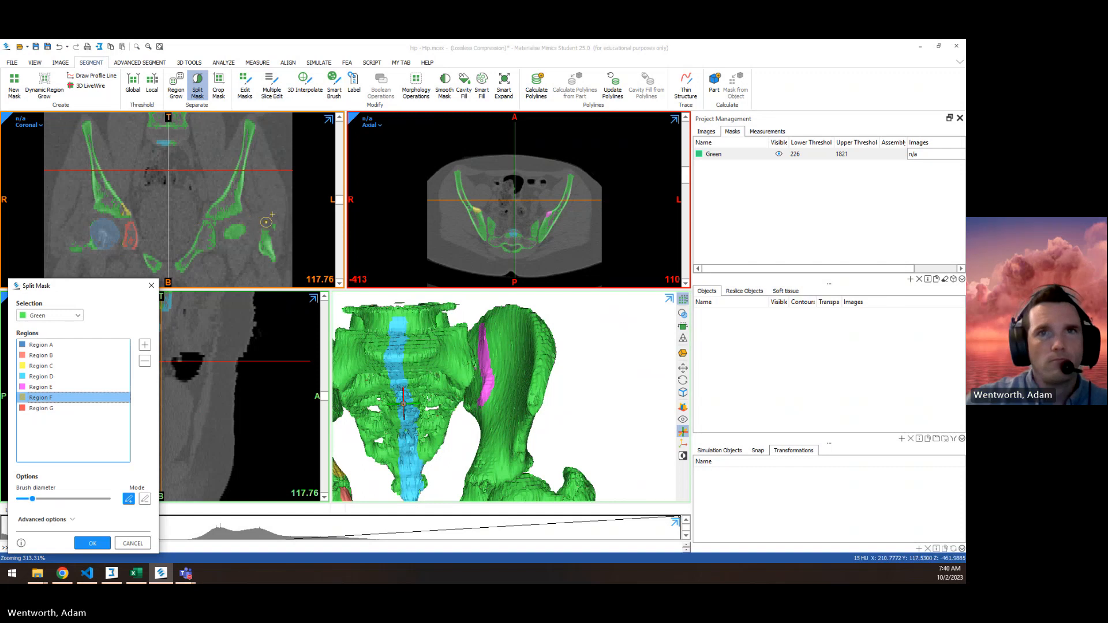
{"action": "left_click", "coordinate": [51, 386]}
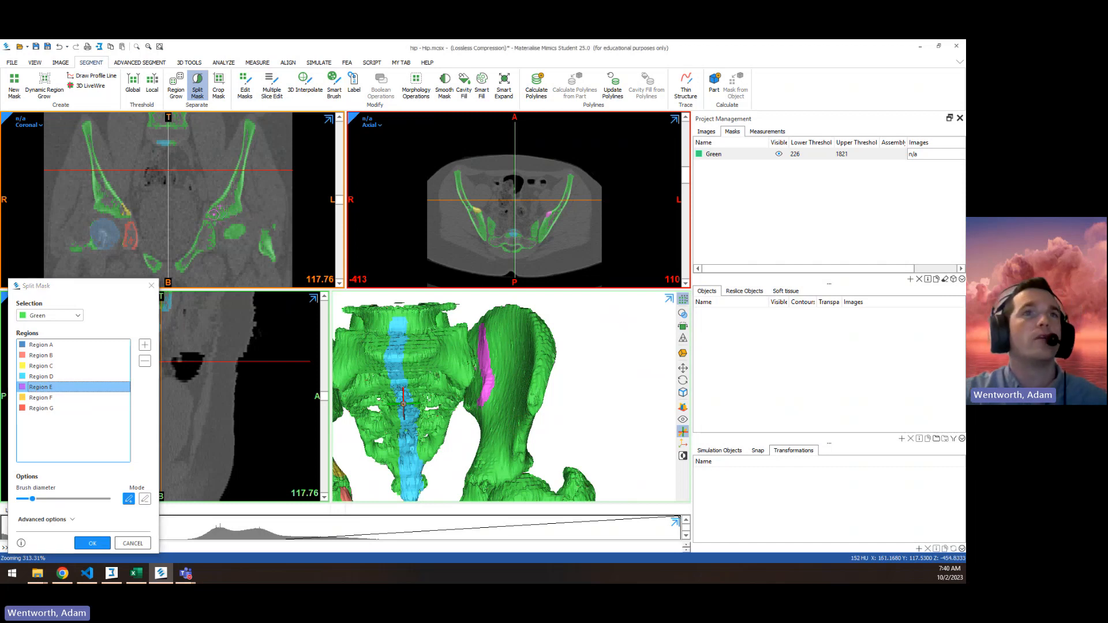
{"action": "scroll", "coordinate": [231, 213], "scroll_direction": "up", "scroll_amount": 5}
{"action": "mouse_move", "coordinate": [200, 220]}
{"action": "left_mouse_down"}
{"action": "mouse_move", "coordinate": [229, 244]}
{"action": "mouse_move", "coordinate": [190, 269]}
{"action": "mouse_move", "coordinate": [216, 254]}
{"action": "left_mouse_up"}
{"action": "left_click", "coordinate": [40, 398]}
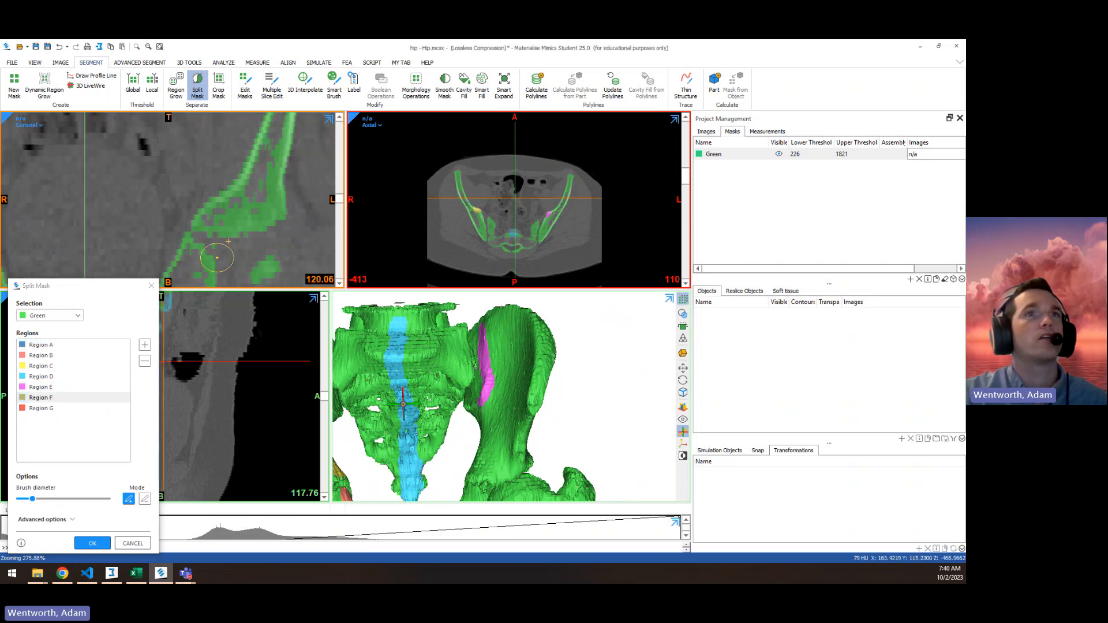
{"action": "scroll", "coordinate": [215, 254], "scroll_direction": "up", "scroll_amount": 3}
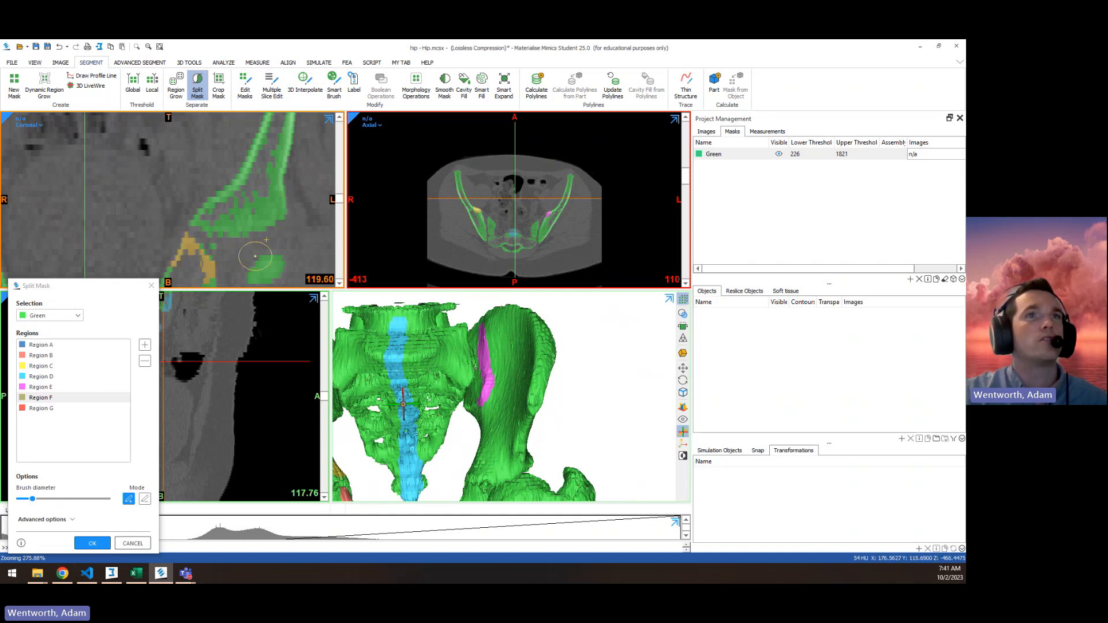
{"action": "scroll", "coordinate": [252, 222], "scroll_direction": "down", "scroll_amount": 3}
{"action": "scroll", "coordinate": [252, 222], "scroll_direction": "down", "scroll_amount": 5}
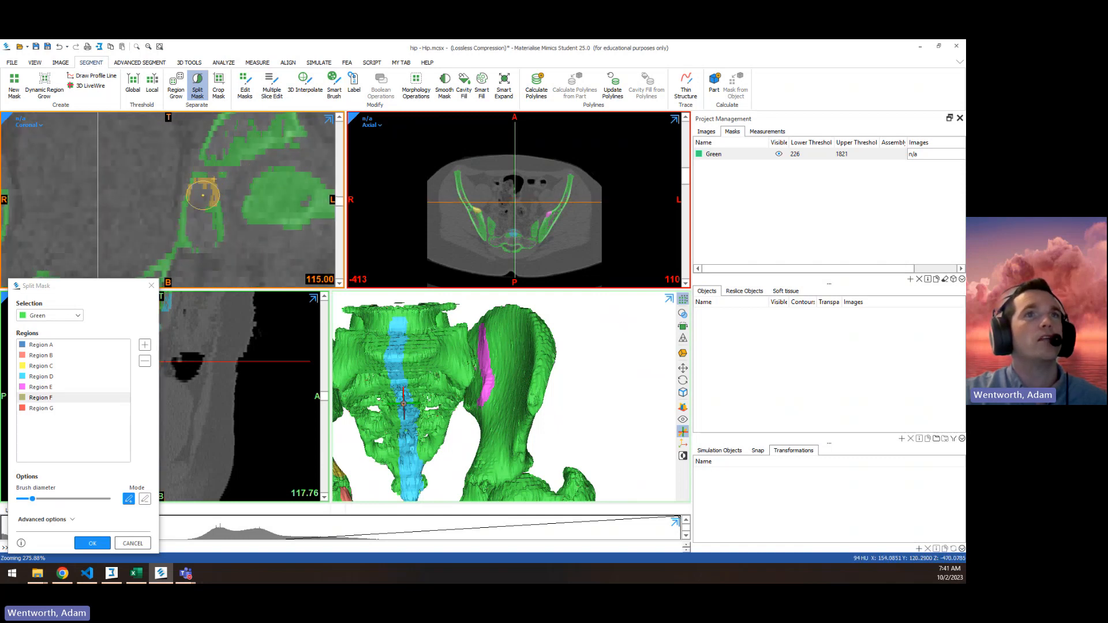
{"action": "scroll", "coordinate": [217, 220], "scroll_direction": "up", "scroll_amount": 1}
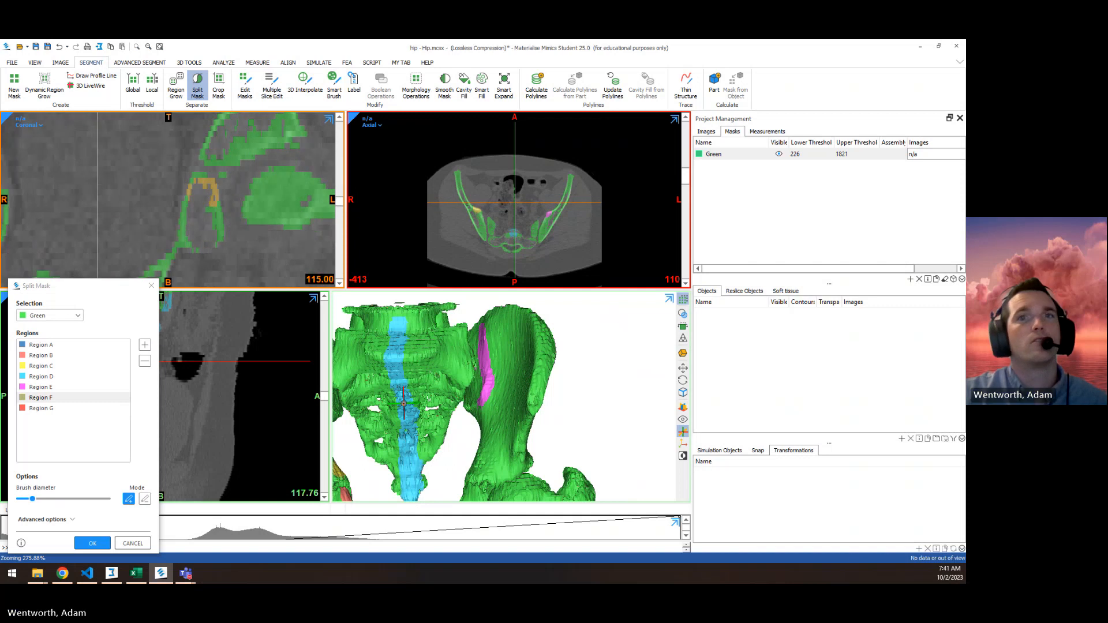
Add a short Region F stroke on the back of the lower left hip bone in the 3D view
{"action": "scroll", "coordinate": [490, 373], "scroll_direction": "up", "scroll_amount": 2}
{"action": "middle_click_drag", "start_coordinate": [490, 373], "coordinate": [488, 349]}
{"action": "right_click_drag", "start_coordinate": [488, 349], "coordinate": [533, 352]}
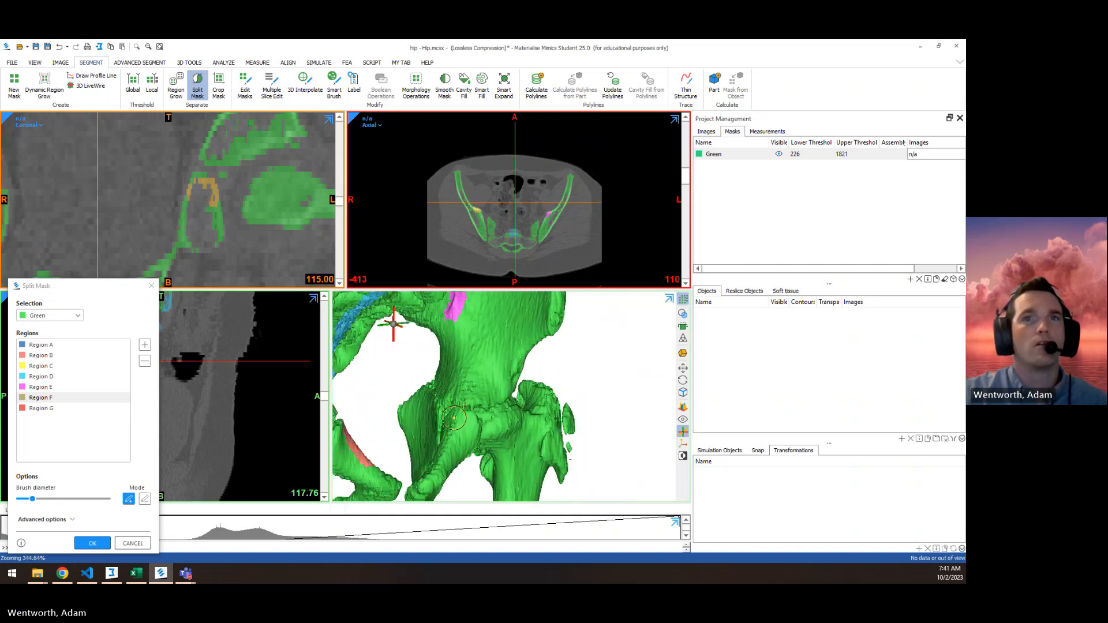
{"action": "mouse_move", "coordinate": [456, 420]}
{"action": "right_mouse_down"}
{"action": "mouse_move", "coordinate": [427, 444]}
{"action": "mouse_move", "coordinate": [413, 386]}
{"action": "right_mouse_up"}
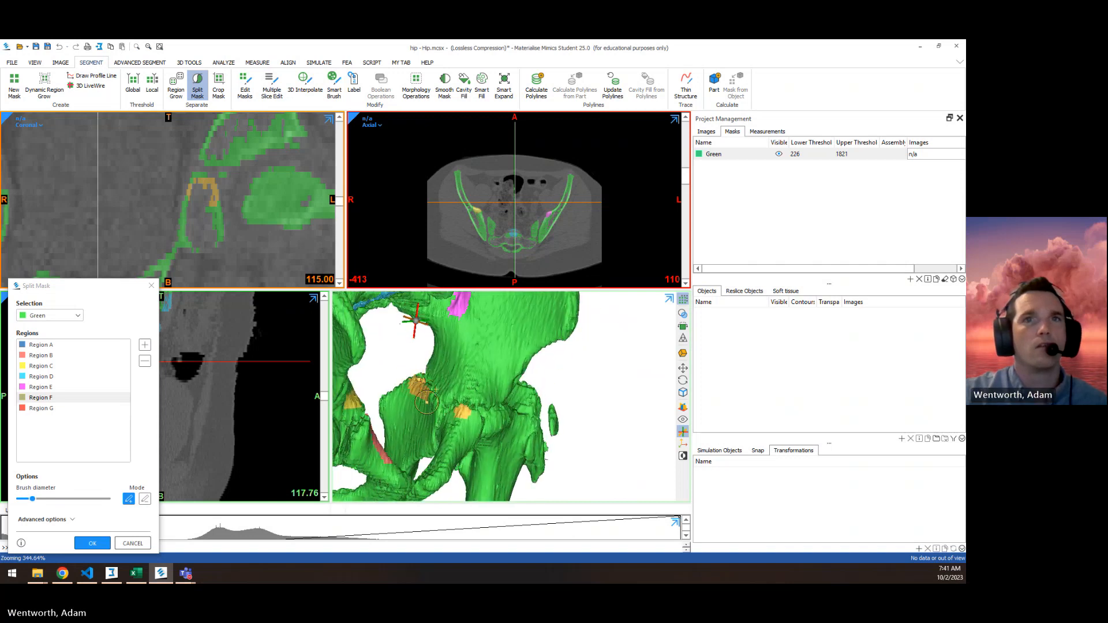
{"action": "right_click_drag", "start_coordinate": [439, 421], "coordinate": [267, 361]}
{"action": "left_click_drag", "start_coordinate": [551, 444], "coordinate": [562, 441]}
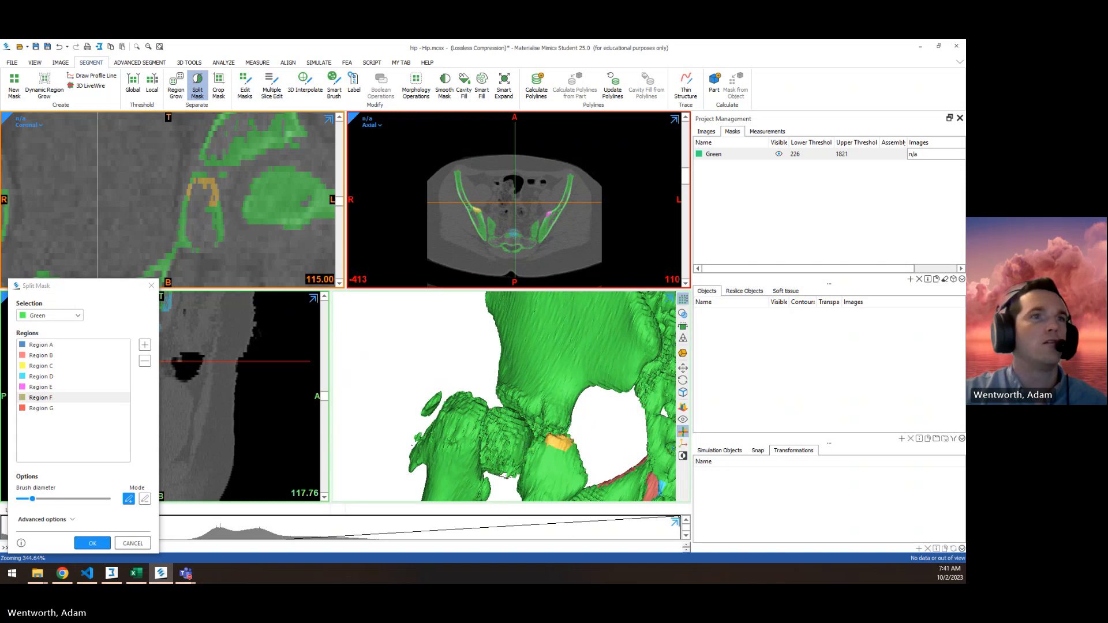
Mark Region G on the left femur in 3D, covering the head, greater trochanter and shaft from the back and front
{"action": "left_click", "coordinate": [41, 408]}
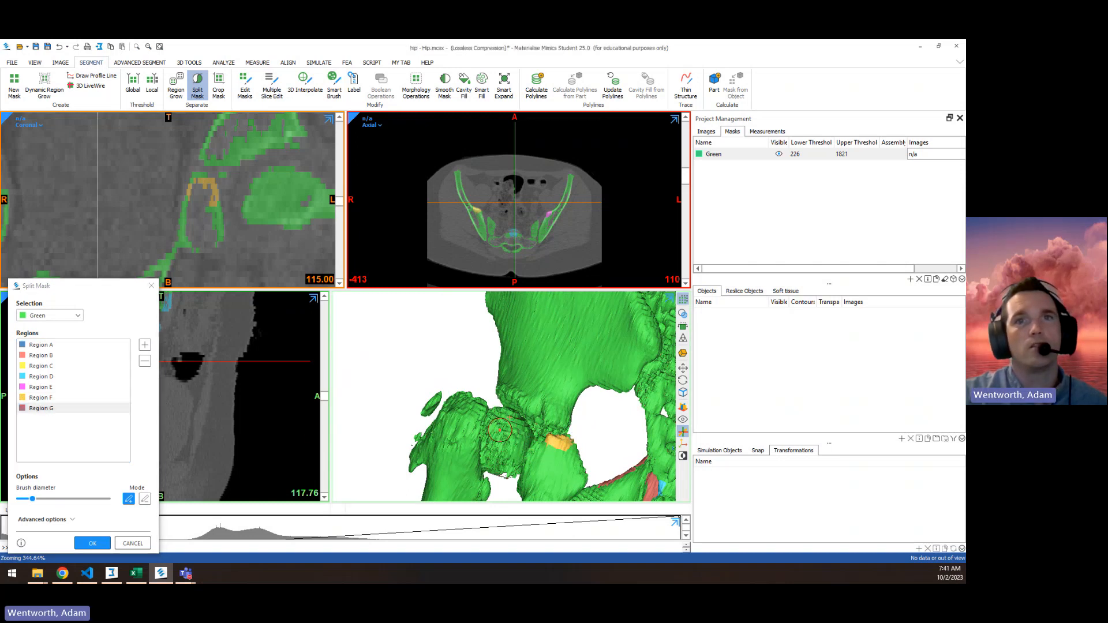
{"action": "mouse_move", "coordinate": [502, 427]}
{"action": "left_mouse_down"}
{"action": "mouse_move", "coordinate": [430, 401]}
{"action": "mouse_move", "coordinate": [455, 478]}
{"action": "left_mouse_up"}
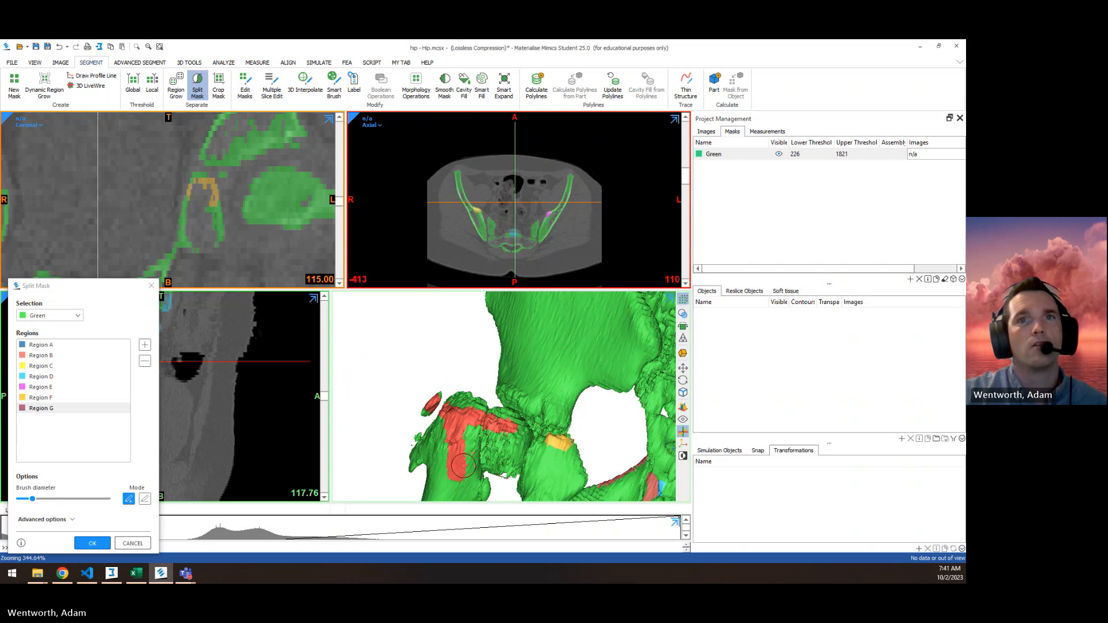
{"action": "right_click_drag", "start_coordinate": [463, 465], "coordinate": [569, 414]}
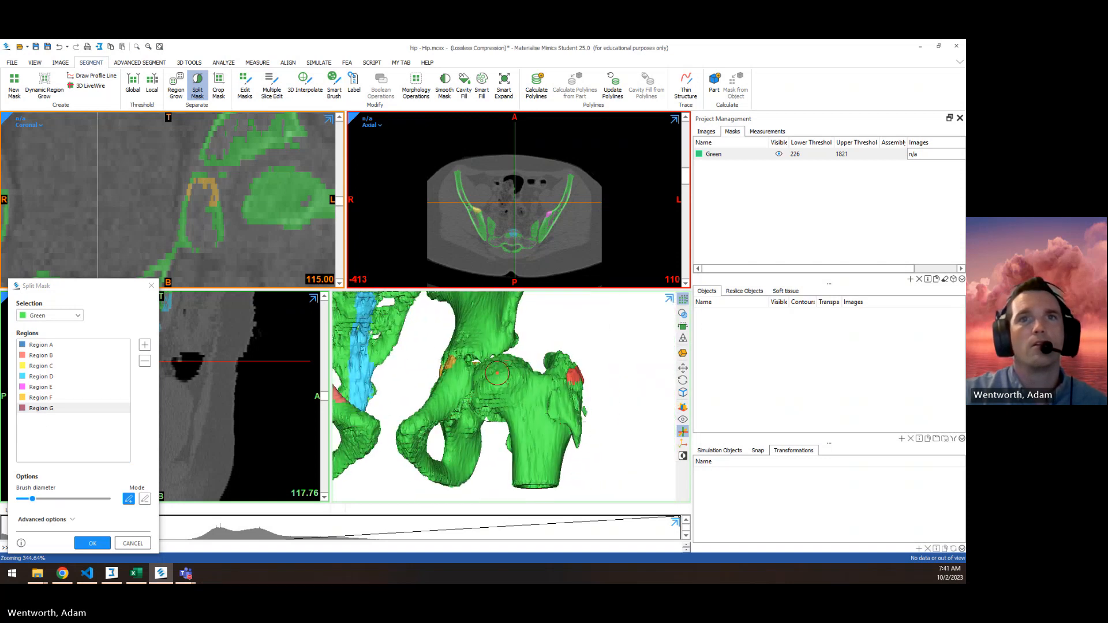
{"action": "mouse_move", "coordinate": [497, 373]}
{"action": "left_mouse_down"}
{"action": "mouse_move", "coordinate": [490, 394]}
{"action": "mouse_move", "coordinate": [538, 451]}
{"action": "left_mouse_up"}
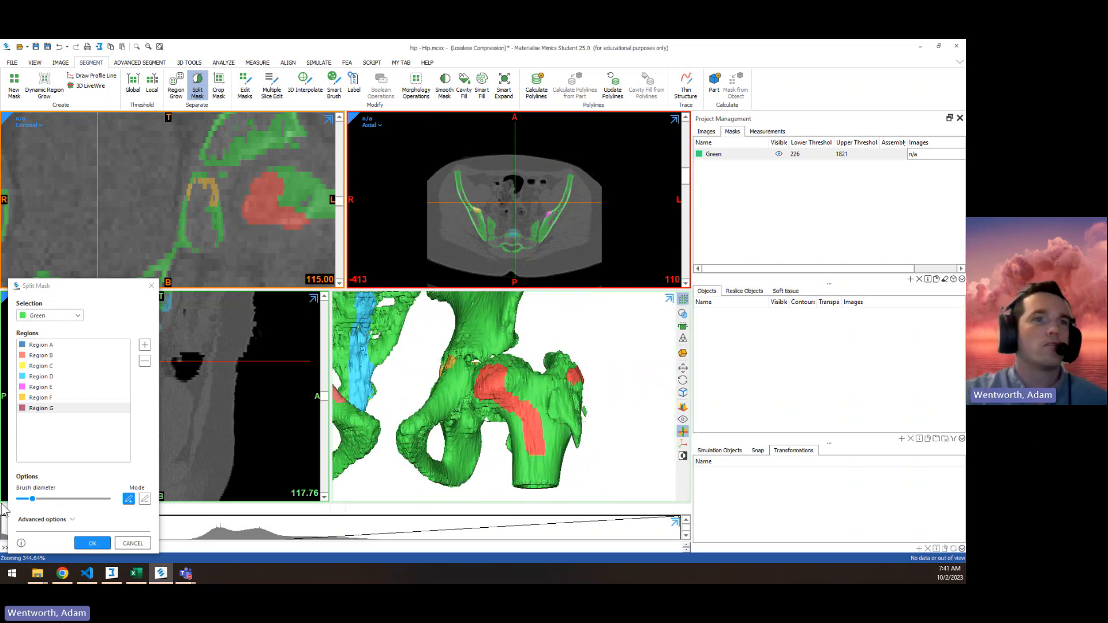
Check the painted regions on the whole pelvis in an enlarged 3D view and apply the mask split
{"action": "scroll", "coordinate": [538, 351], "scroll_direction": "down", "scroll_amount": 4}
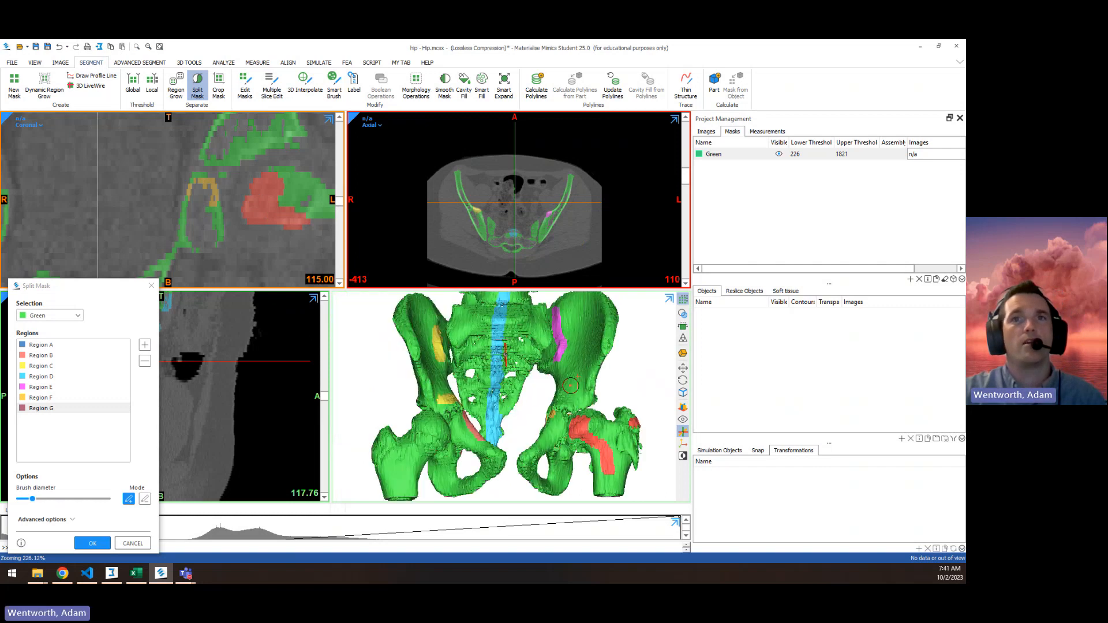
{"action": "mouse_move", "coordinate": [570, 385]}
{"action": "right_mouse_down"}
{"action": "mouse_move", "coordinate": [637, 332]}
{"action": "mouse_move", "coordinate": [656, 332]}
{"action": "right_mouse_up"}
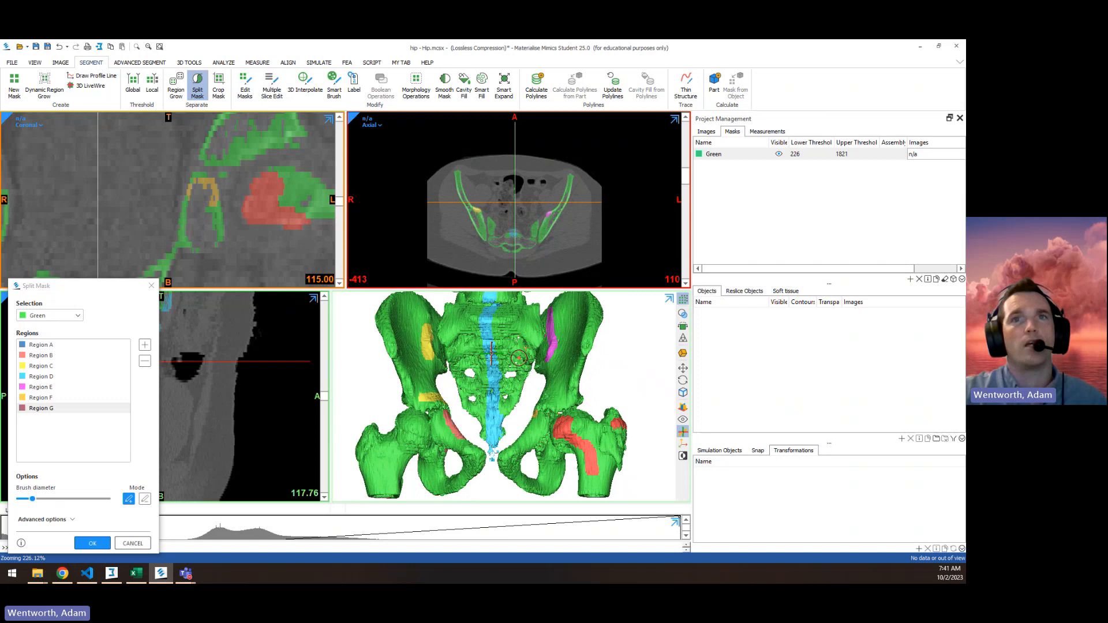
{"action": "key", "text": "space"}
{"action": "scroll", "coordinate": [462, 312], "scroll_direction": "down", "scroll_amount": 3}
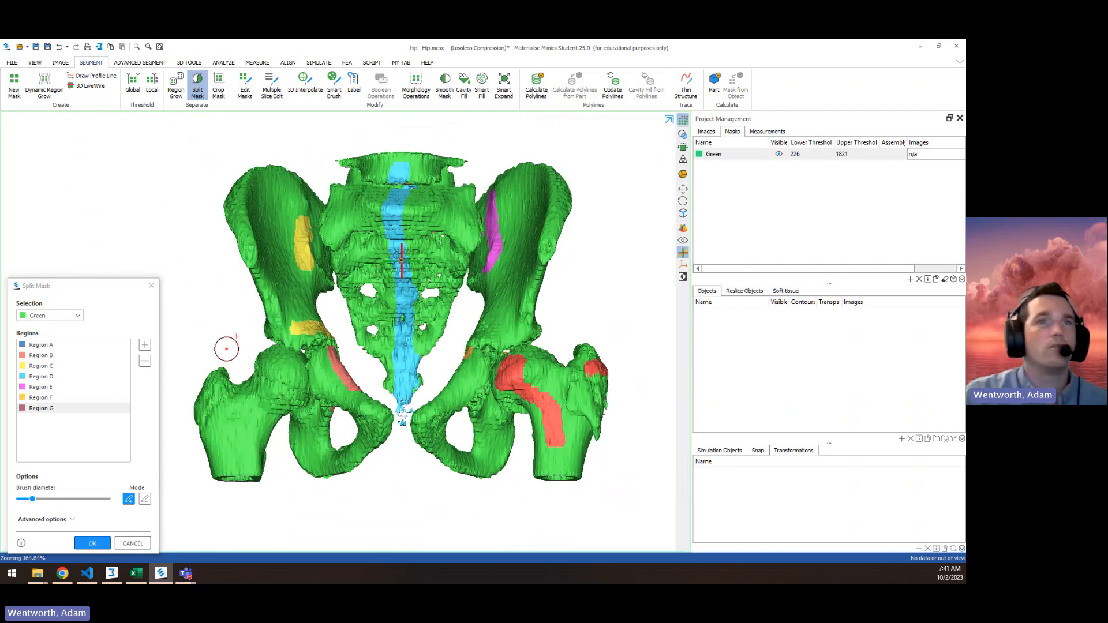
{"action": "left_click", "coordinate": [101, 543]}
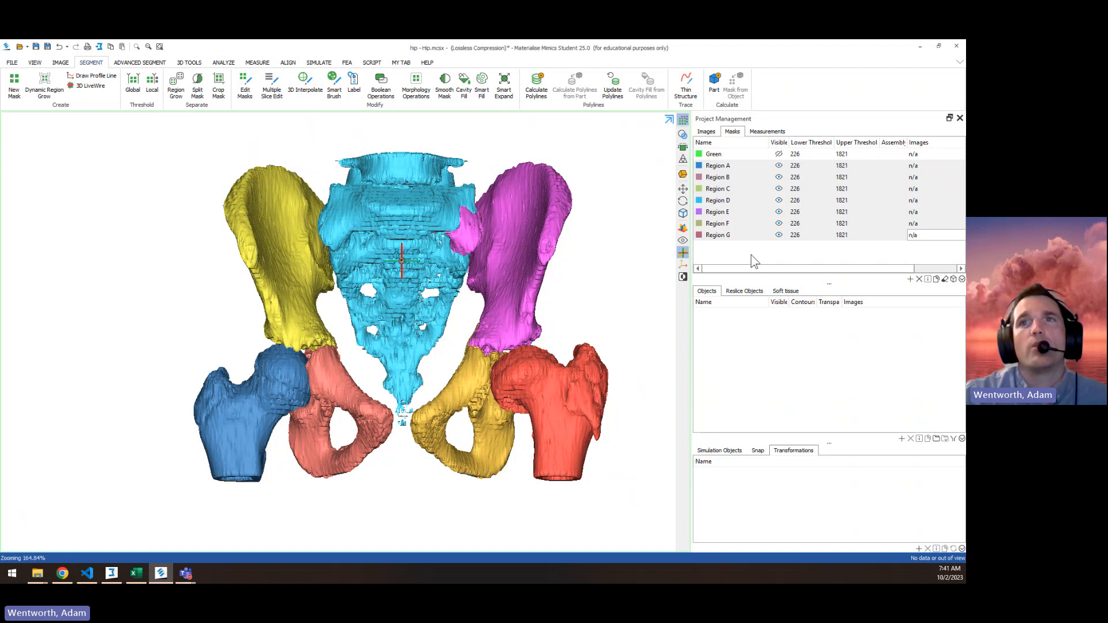
Delete the original Green mask and select Region A to show the right femur alone in 3D
{"action": "left_click", "coordinate": [718, 155]}
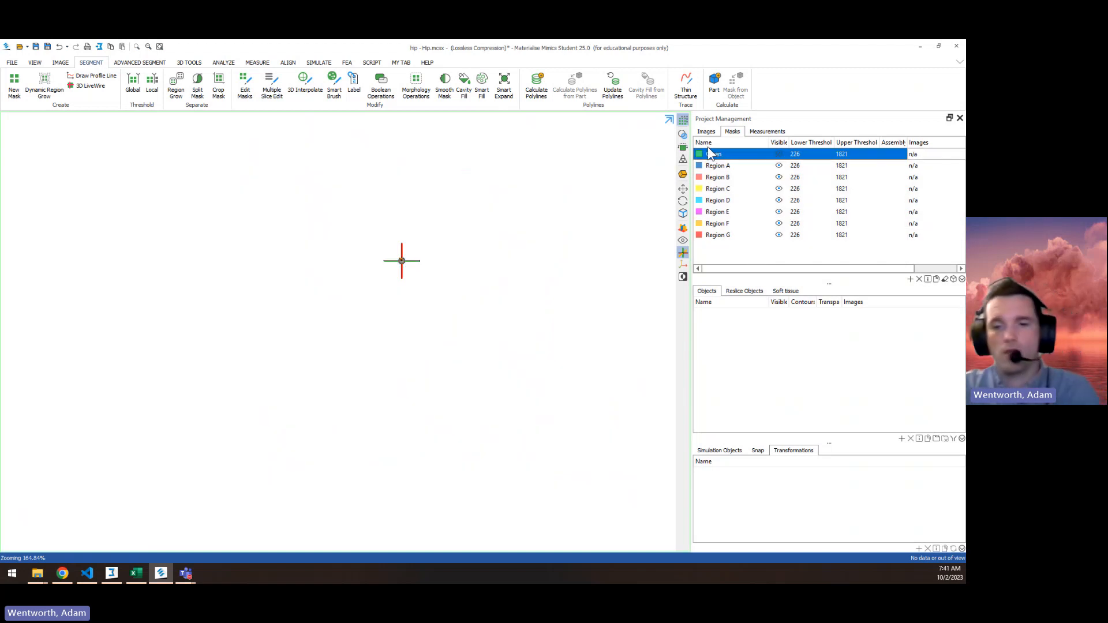
{"action": "key", "text": "Delete"}
{"action": "left_click", "coordinate": [717, 155]}
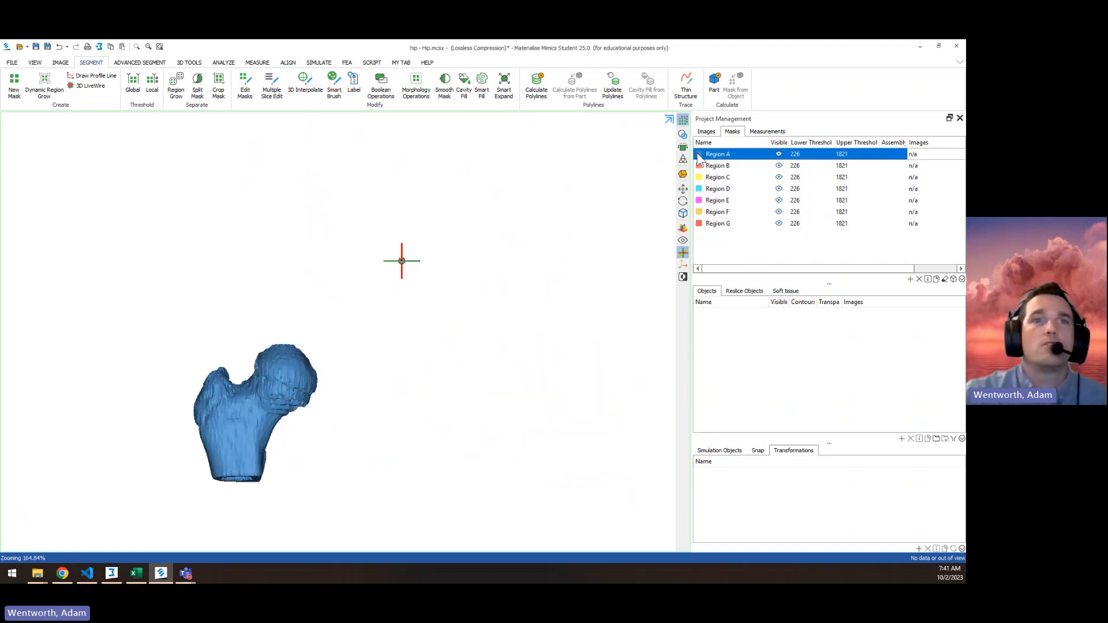
{"action": "right_click_drag", "start_coordinate": [309, 462], "coordinate": [305, 463]}
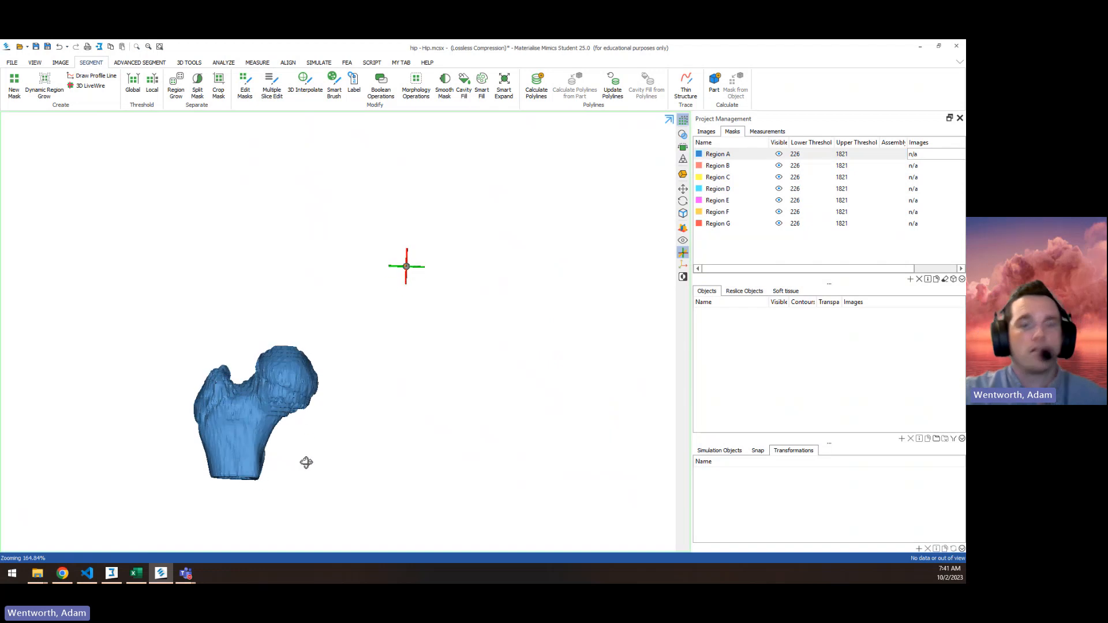
Check the split masks in the coronal slices and start Smart Fill on Region A
{"action": "key", "text": "space"}
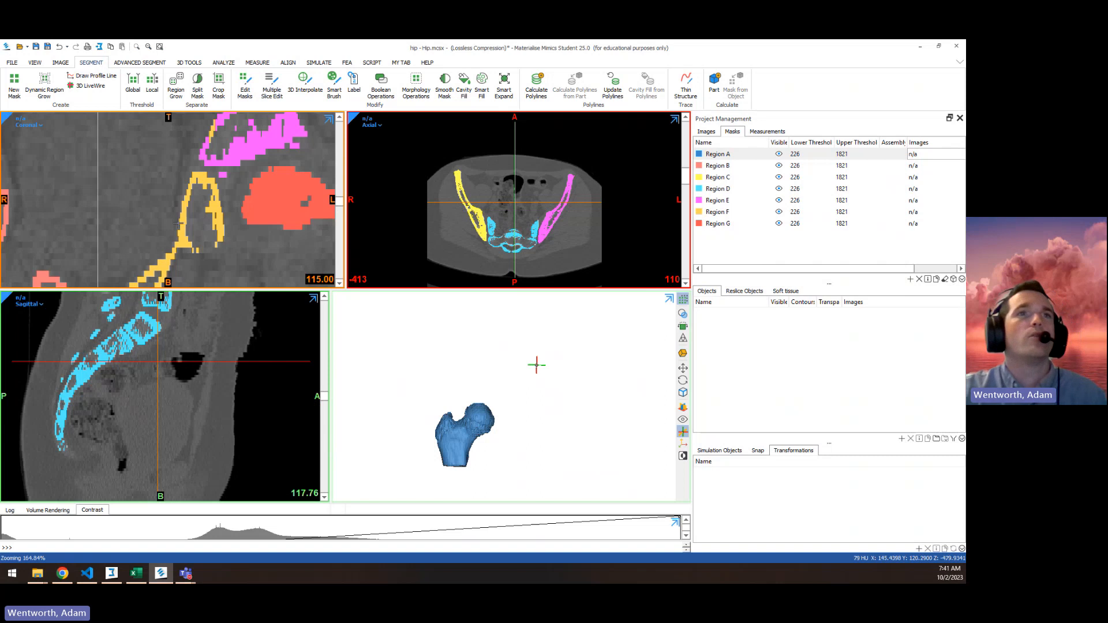
{"action": "scroll", "coordinate": [177, 224], "scroll_direction": "down", "scroll_amount": 6, "text": "ctrl"}
{"action": "scroll", "coordinate": [183, 223], "scroll_direction": "down", "scroll_amount": 6}
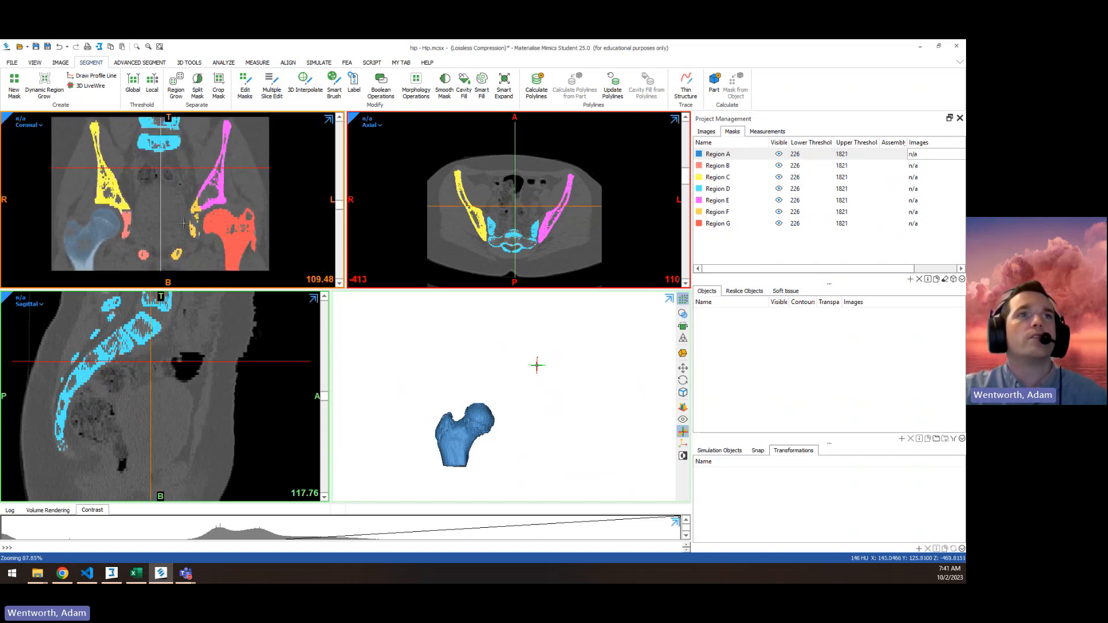
{"action": "scroll", "coordinate": [193, 245], "scroll_direction": "down", "scroll_amount": 5}
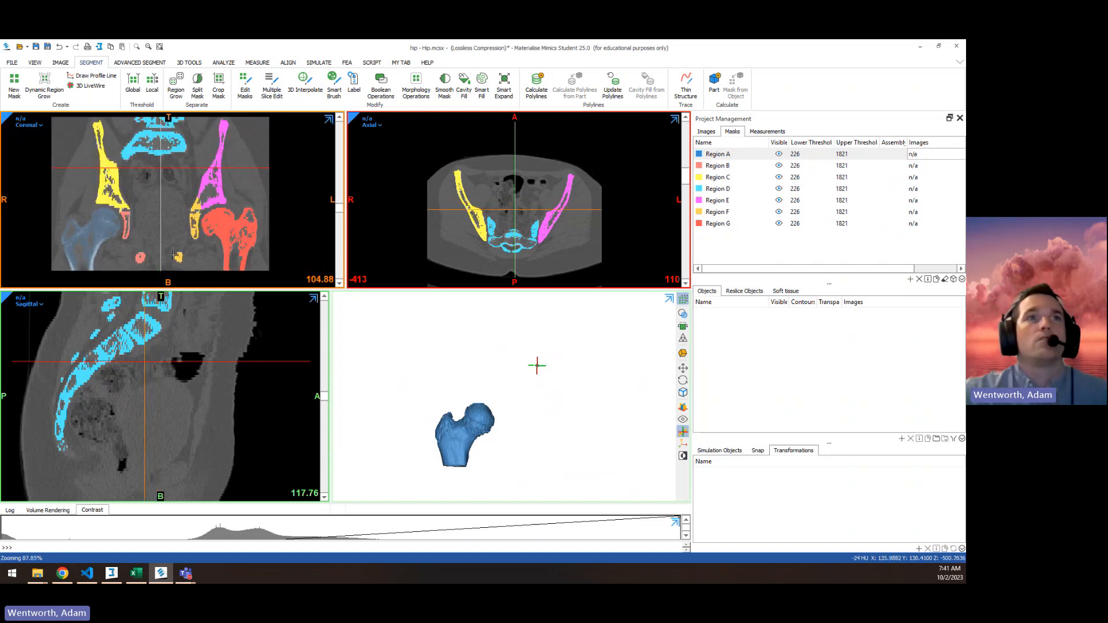
{"action": "left_click", "coordinate": [482, 86]}
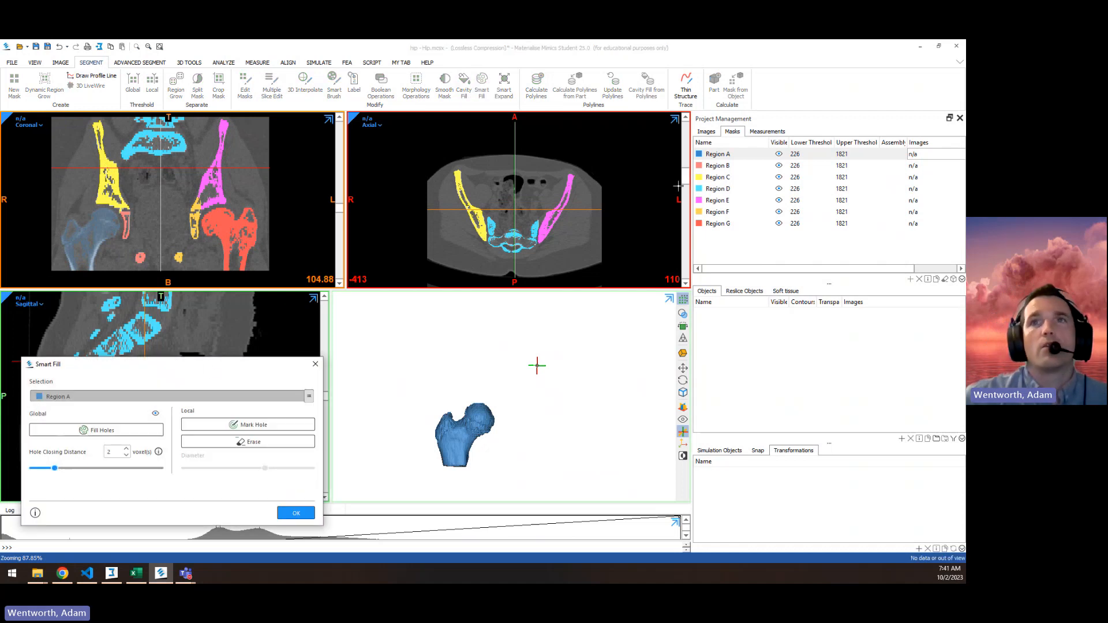
Mark the hollow inside of the right femoral shaft as a hole on the lowest axial slice
{"action": "right_click_drag", "start_coordinate": [483, 445], "coordinate": [483, 363]}
{"action": "scroll", "coordinate": [445, 439], "scroll_direction": "up", "scroll_amount": 7}
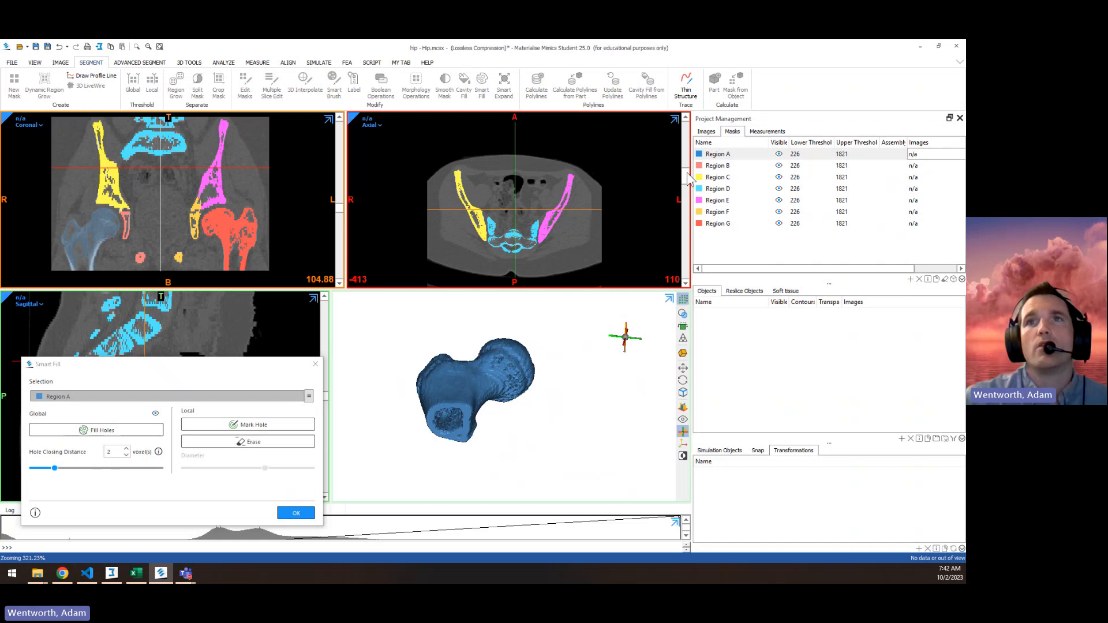
{"action": "left_click_drag", "start_coordinate": [687, 177], "coordinate": [698, 283]}
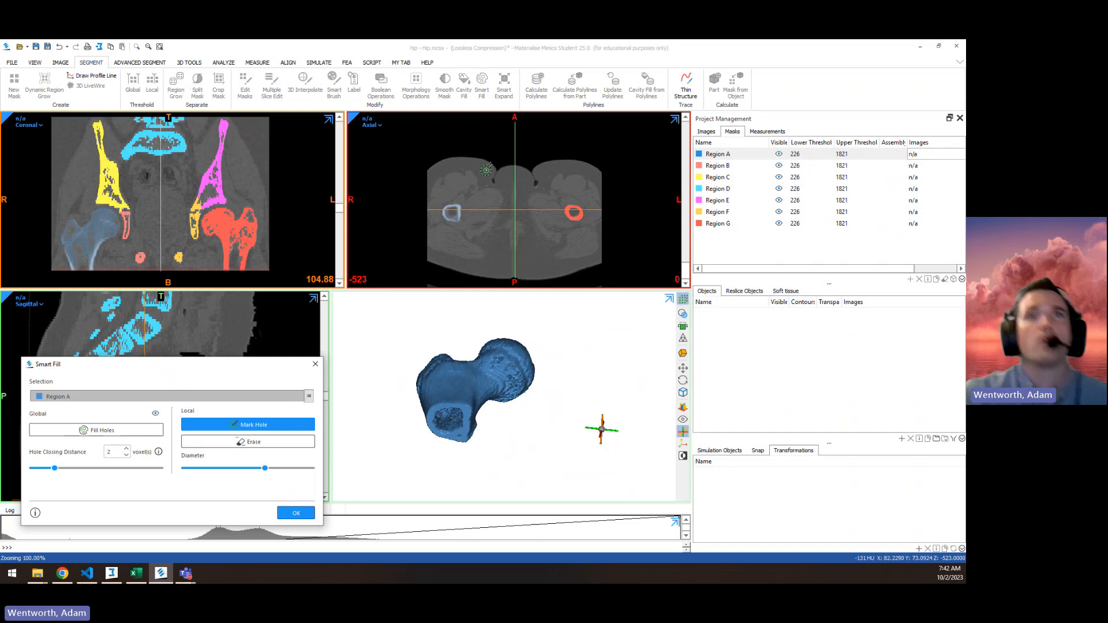
{"action": "scroll", "coordinate": [453, 214], "scroll_direction": "up", "scroll_amount": 5, "text": "ctrl"}
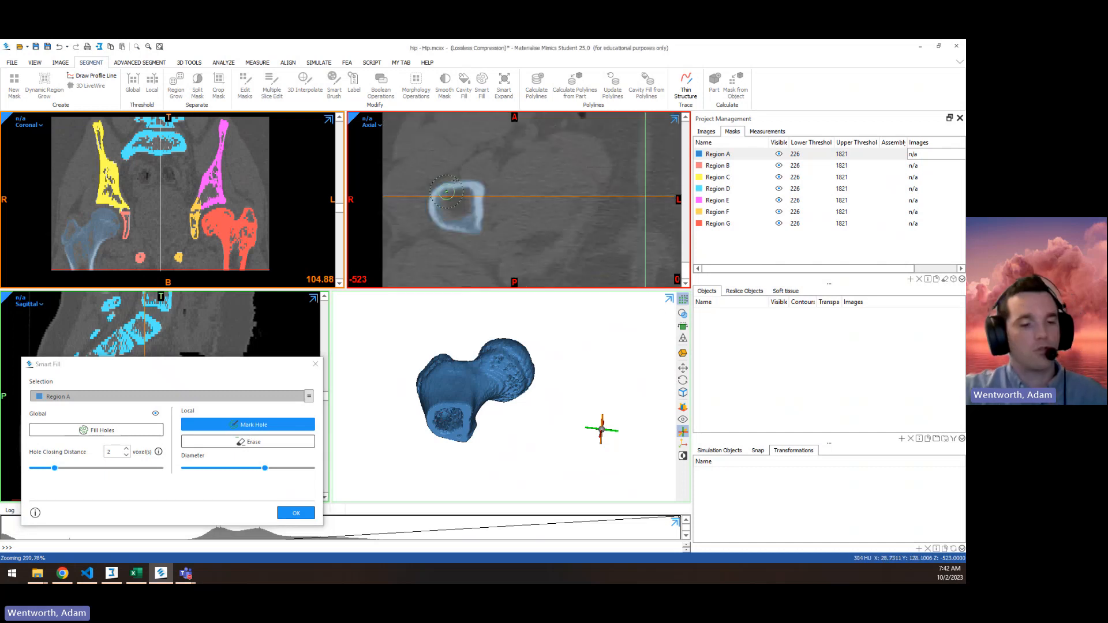
{"action": "scroll", "coordinate": [468, 215], "scroll_direction": "up", "scroll_amount": 3, "text": "ctrl"}
{"action": "mouse_move", "coordinate": [462, 196]}
{"action": "left_mouse_down"}
{"action": "mouse_move", "coordinate": [439, 179]}
{"action": "mouse_move", "coordinate": [415, 219]}
{"action": "mouse_move", "coordinate": [460, 212]}
{"action": "mouse_move", "coordinate": [471, 167]}
{"action": "mouse_move", "coordinate": [441, 199]}
{"action": "left_mouse_up"}
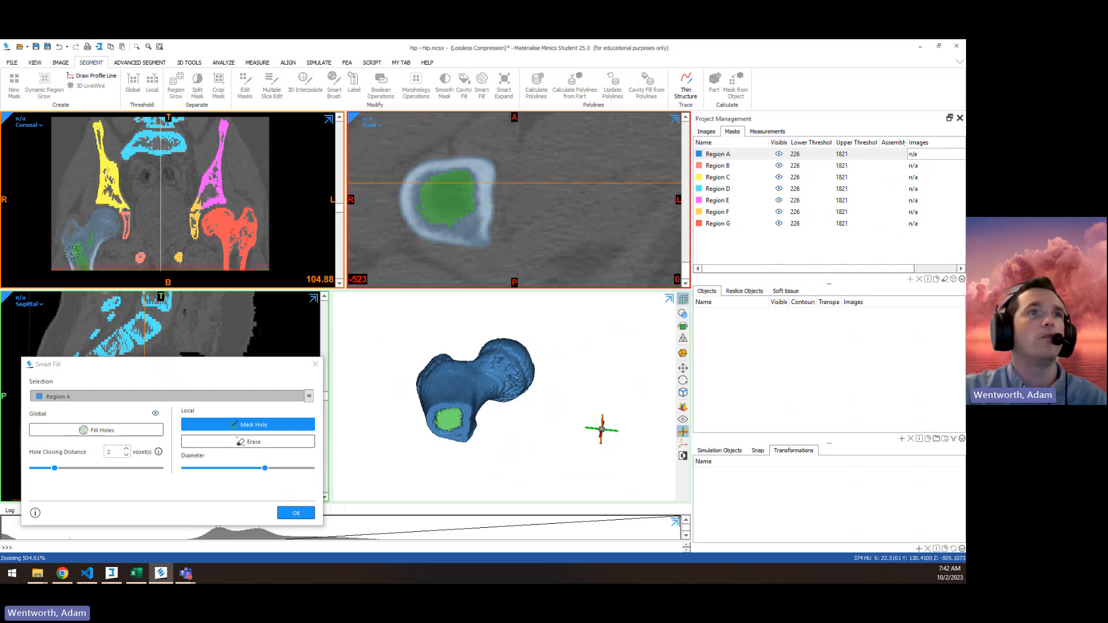
Mark the holes inside the right femur's greater trochanter, shaft and head on the middle and more anterior coronal slices
{"action": "scroll", "coordinate": [62, 185], "scroll_direction": "up", "scroll_amount": 3, "text": "ctrl"}
{"action": "left_click_drag", "start_coordinate": [70, 173], "coordinate": [68, 205]}
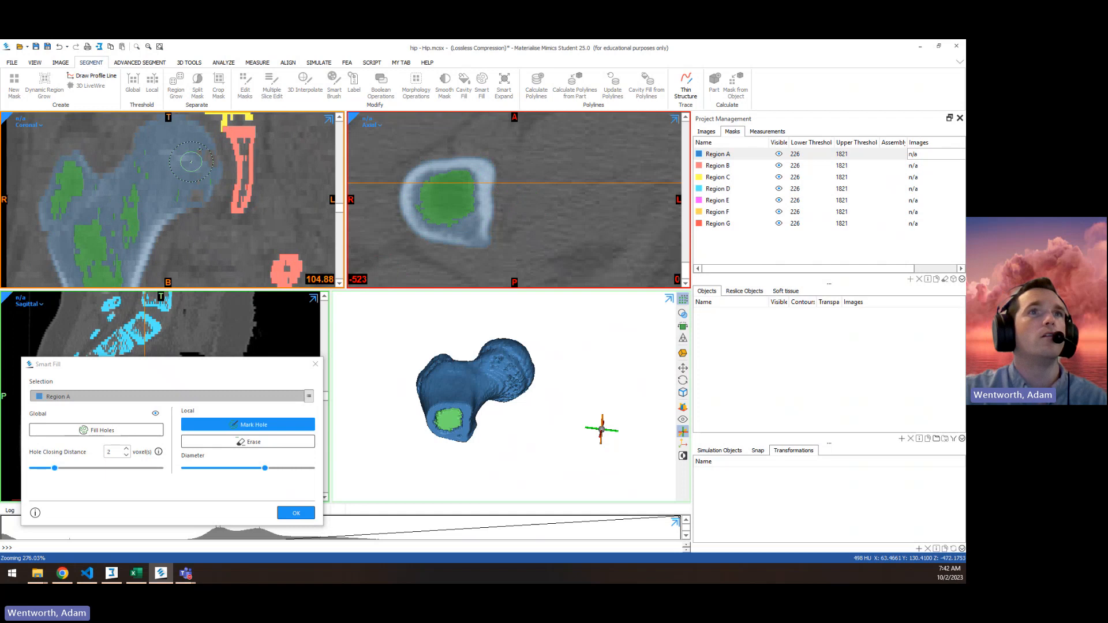
{"action": "scroll", "coordinate": [214, 221], "scroll_direction": "down", "scroll_amount": 5}
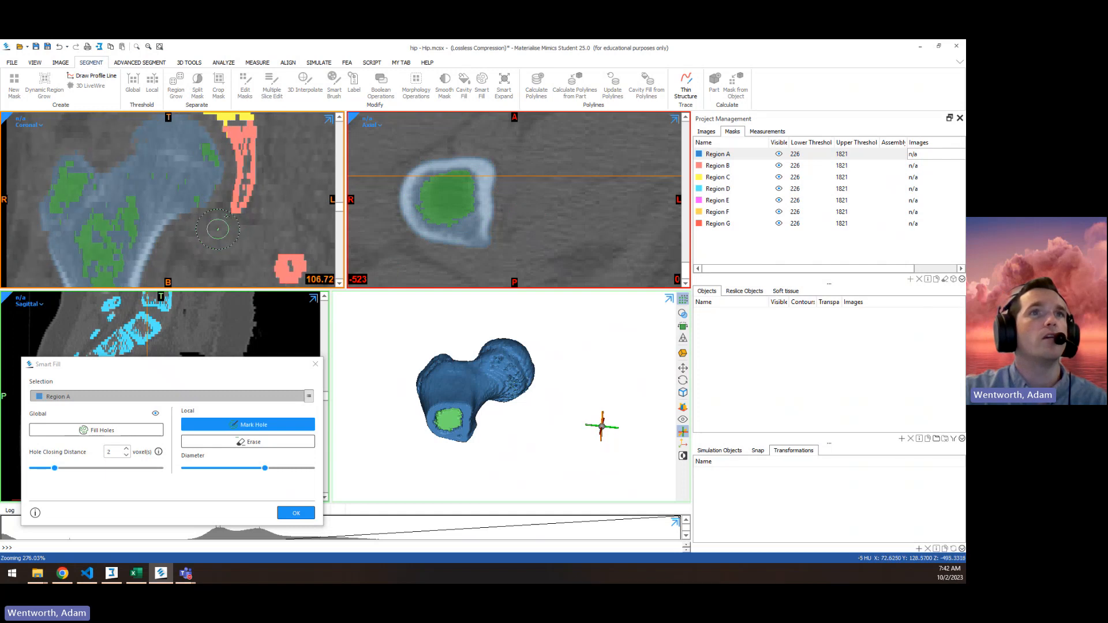
{"action": "scroll", "coordinate": [213, 221], "scroll_direction": "down", "scroll_amount": 1}
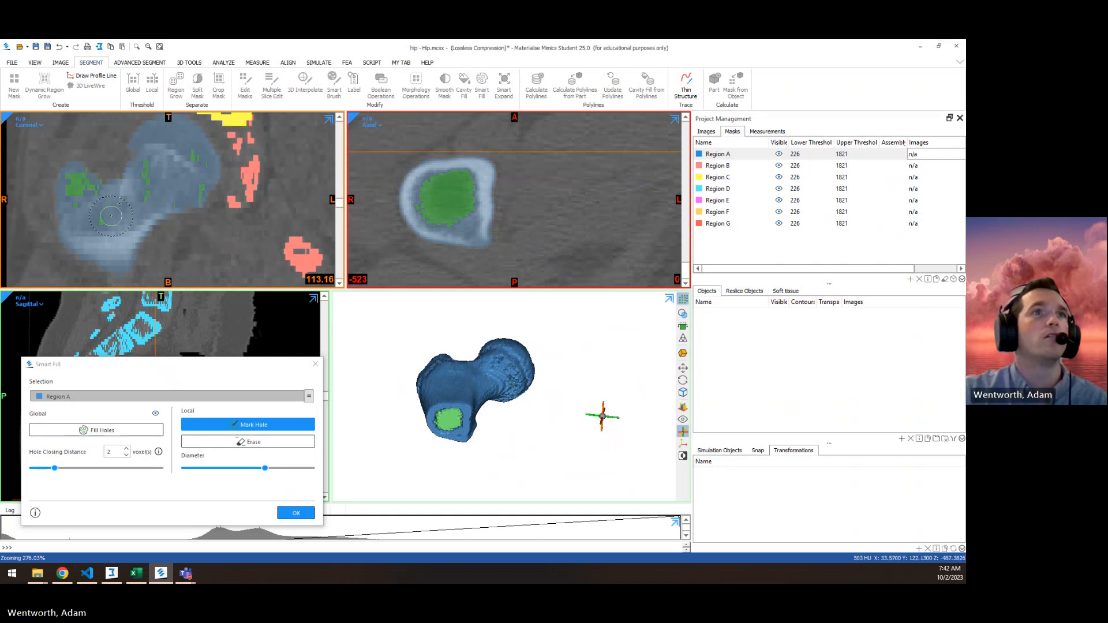
Mark the remaining holes inside the right femur's greater trochanter and shaft on the more posterior coronal slices
{"action": "scroll", "coordinate": [104, 229], "scroll_direction": "up", "scroll_amount": 10}
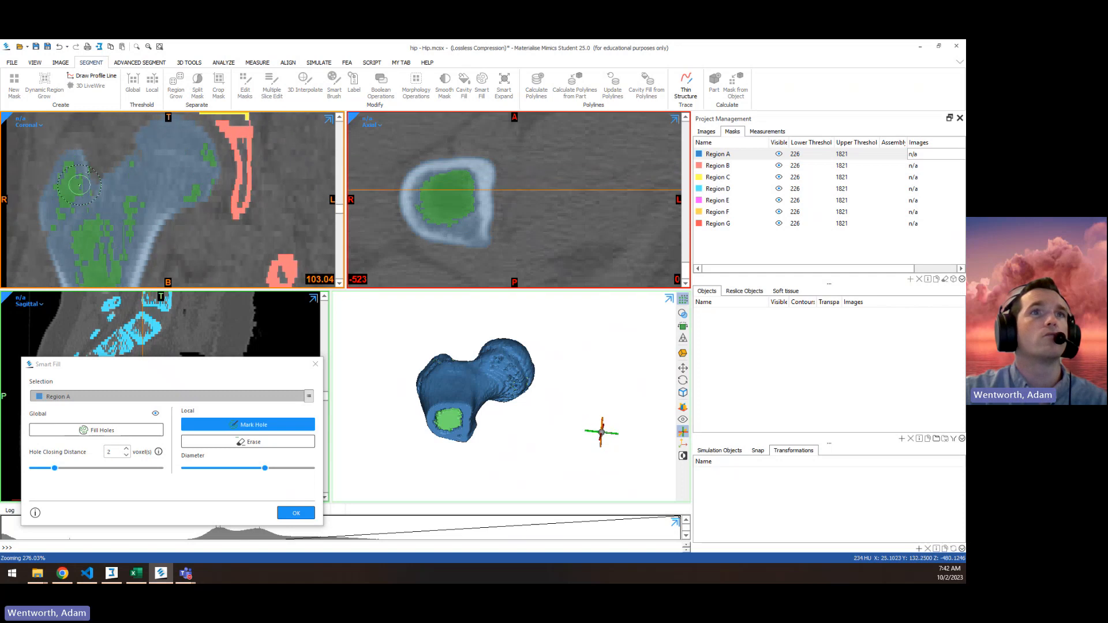
{"action": "scroll", "coordinate": [73, 175], "scroll_direction": "up", "scroll_amount": 3}
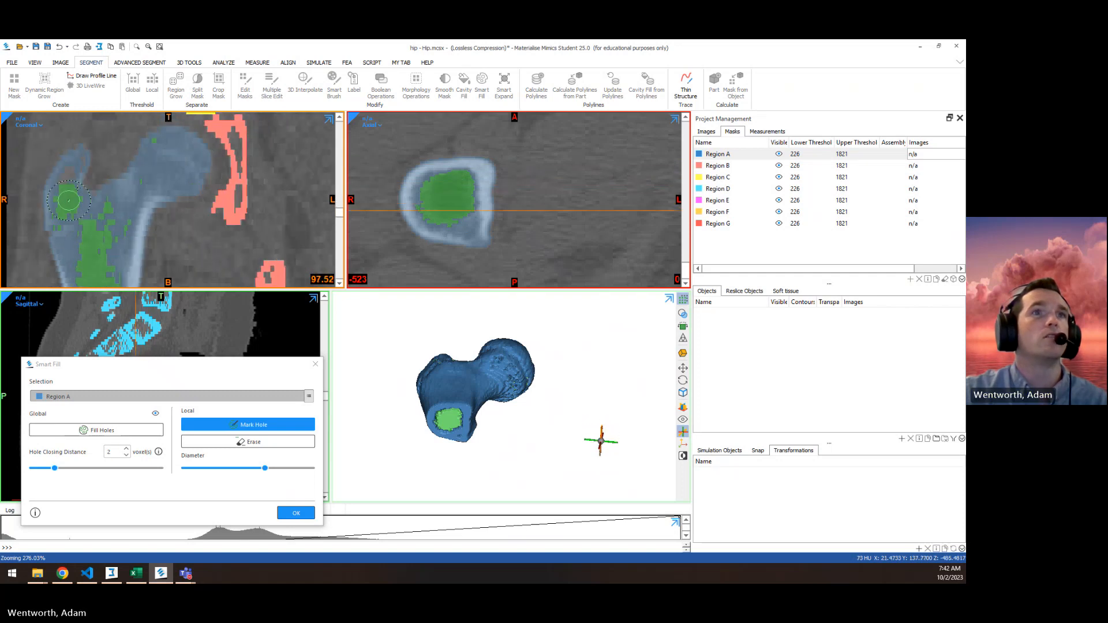
{"action": "left_click", "coordinate": [72, 167]}
{"action": "scroll", "coordinate": [73, 184], "scroll_direction": "up", "scroll_amount": 3}
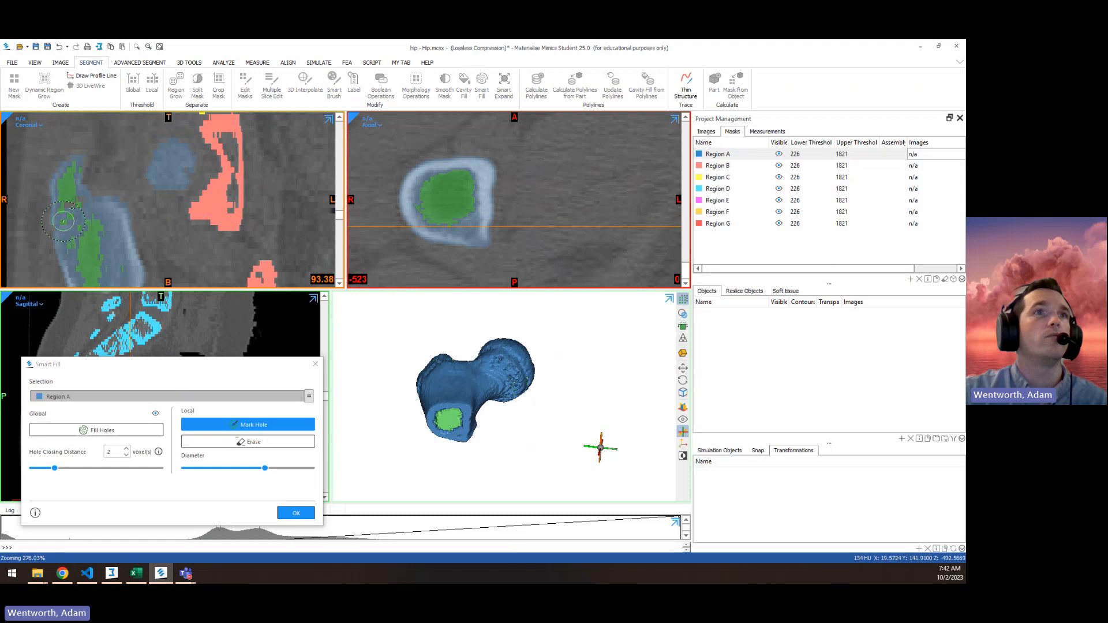
{"action": "left_click", "coordinate": [76, 212]}
{"action": "scroll", "coordinate": [76, 213], "scroll_direction": "up", "scroll_amount": 2}
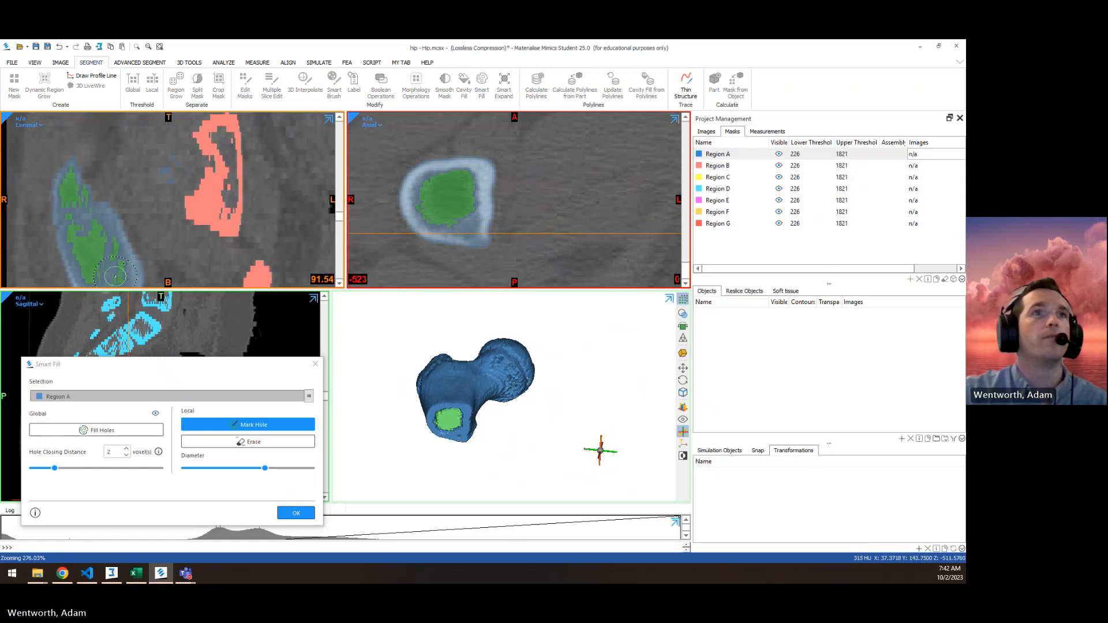
{"action": "scroll", "coordinate": [105, 248], "scroll_direction": "up", "scroll_amount": 2}
{"action": "scroll", "coordinate": [105, 240], "scroll_direction": "up", "scroll_amount": 4}
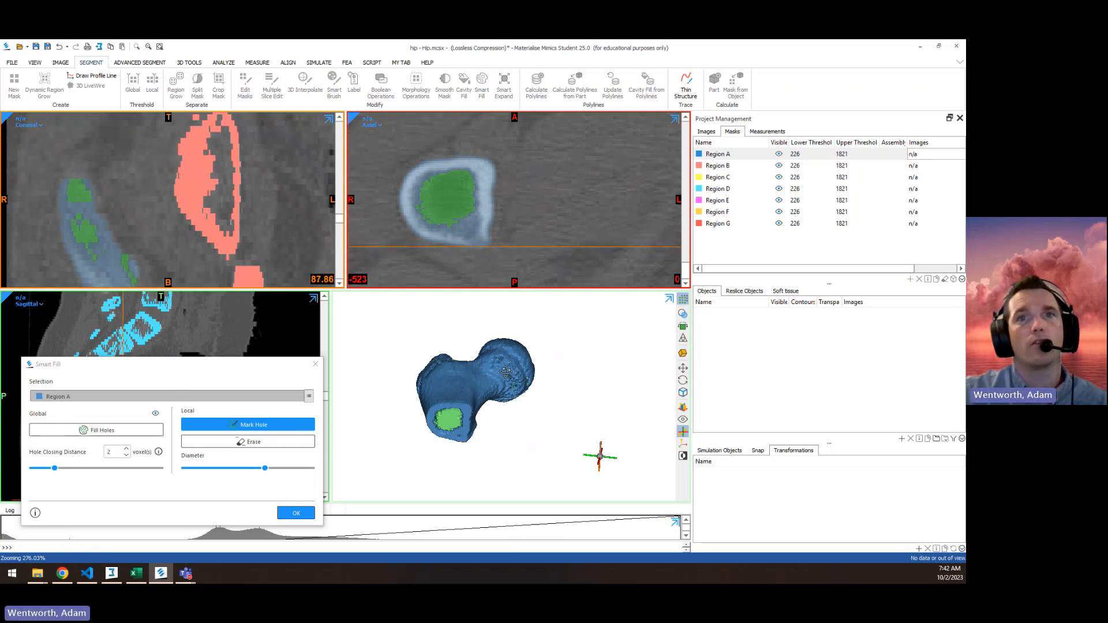
Check the marked holes on the right femur's surface in 3D and apply the Smart Fill to Region A
{"action": "scroll", "coordinate": [505, 371], "scroll_direction": "up", "scroll_amount": 8}
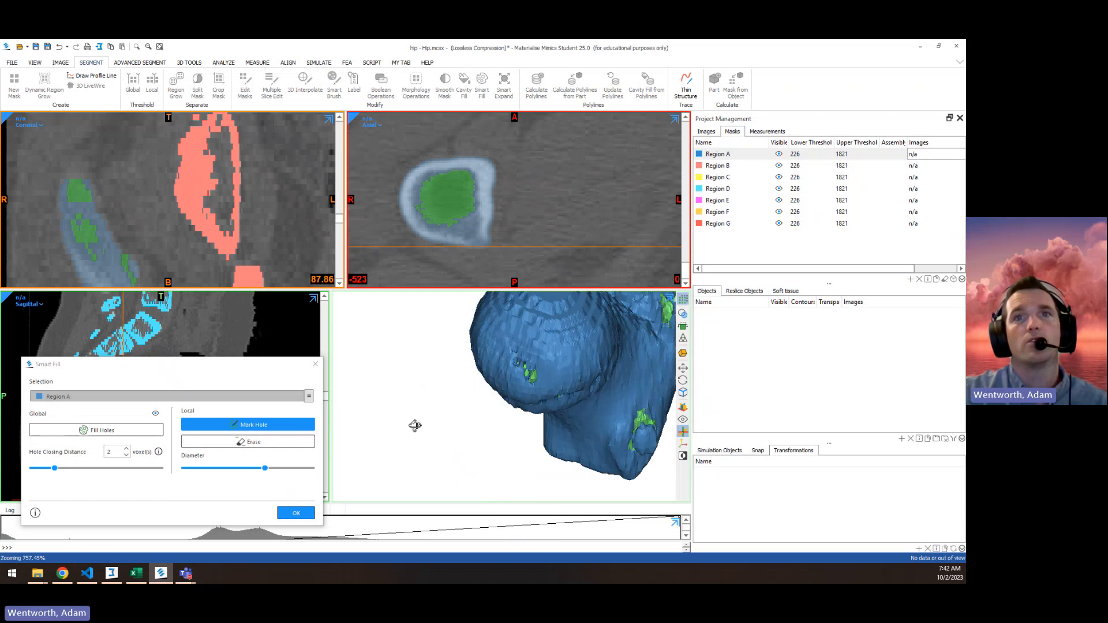
{"action": "right_click_drag", "start_coordinate": [415, 425], "coordinate": [493, 364]}
{"action": "scroll", "coordinate": [549, 413], "scroll_direction": "down", "scroll_amount": 4}
{"action": "left_click", "coordinate": [296, 512]}
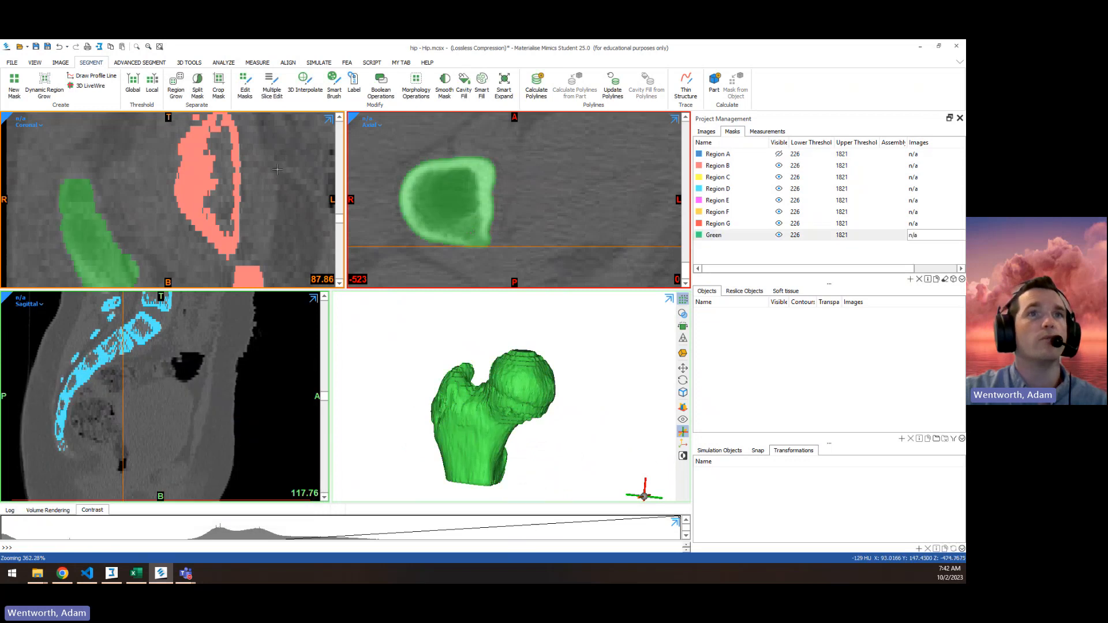
Start Smart Fill with Region B as the target and inspect the lower right hip bone in 3D
{"action": "scroll", "coordinate": [277, 169], "scroll_direction": "down", "scroll_amount": 5}
{"action": "left_click", "coordinate": [481, 87]}
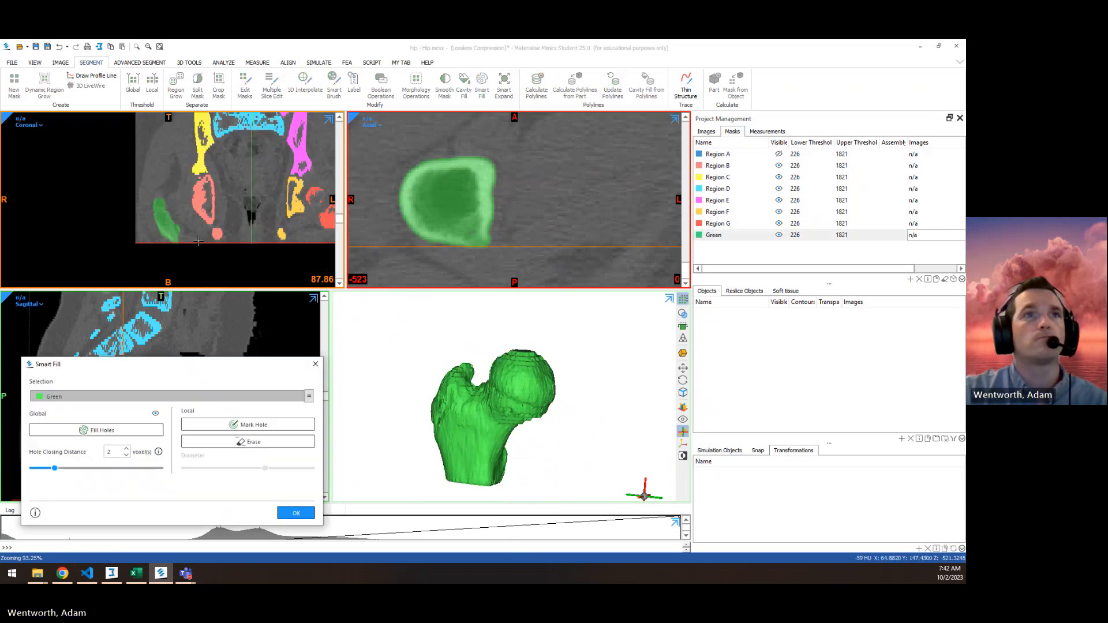
{"action": "left_click", "coordinate": [309, 396]}
{"action": "left_click", "coordinate": [339, 431]}
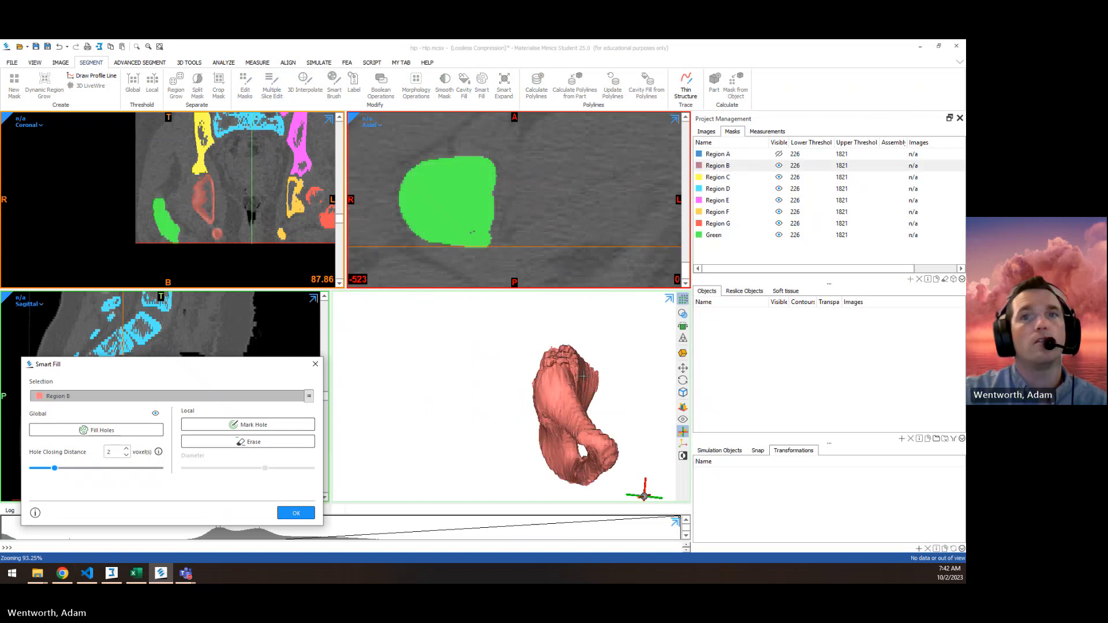
{"action": "right_click_drag", "start_coordinate": [523, 395], "coordinate": [433, 384]}
{"action": "scroll", "coordinate": [432, 383], "scroll_direction": "up", "scroll_amount": 5}
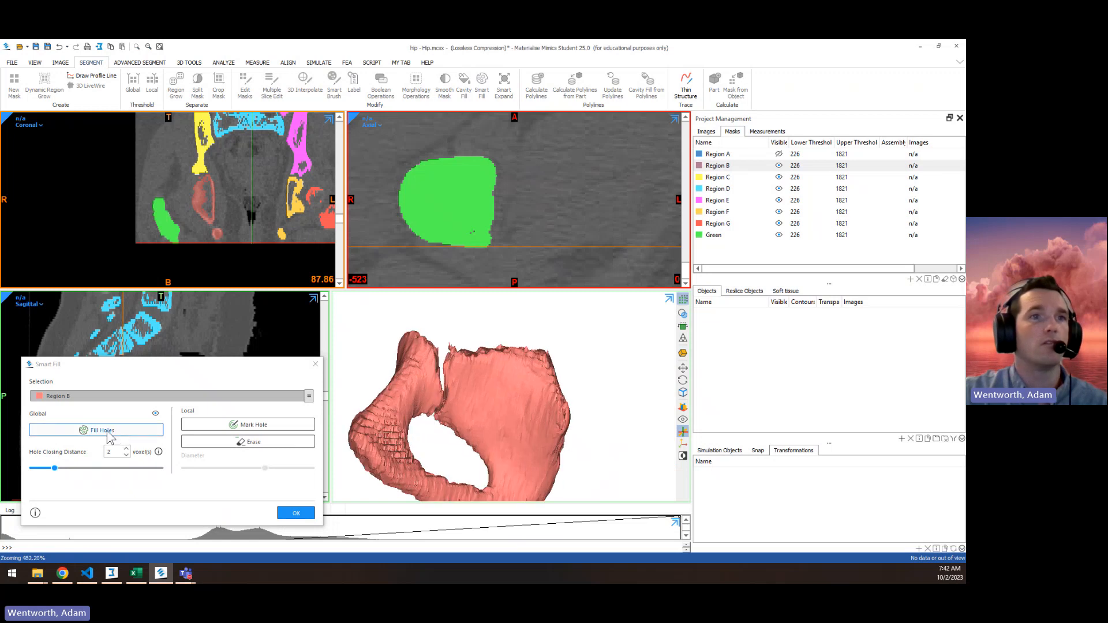
{"action": "left_click", "coordinate": [102, 430]}
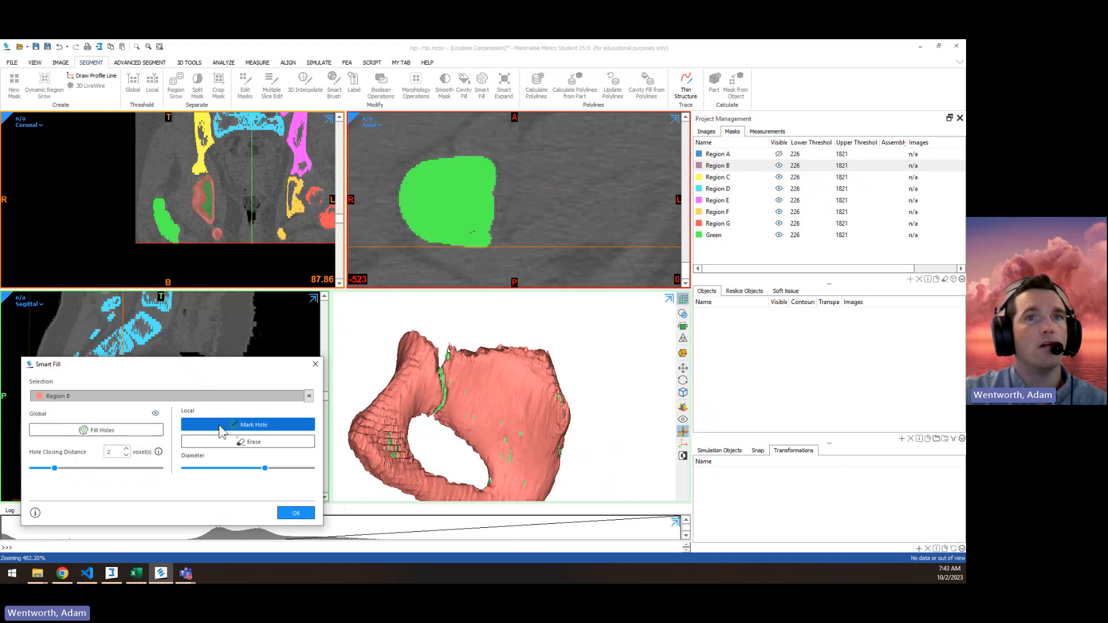
{"action": "left_click", "coordinate": [315, 366]}
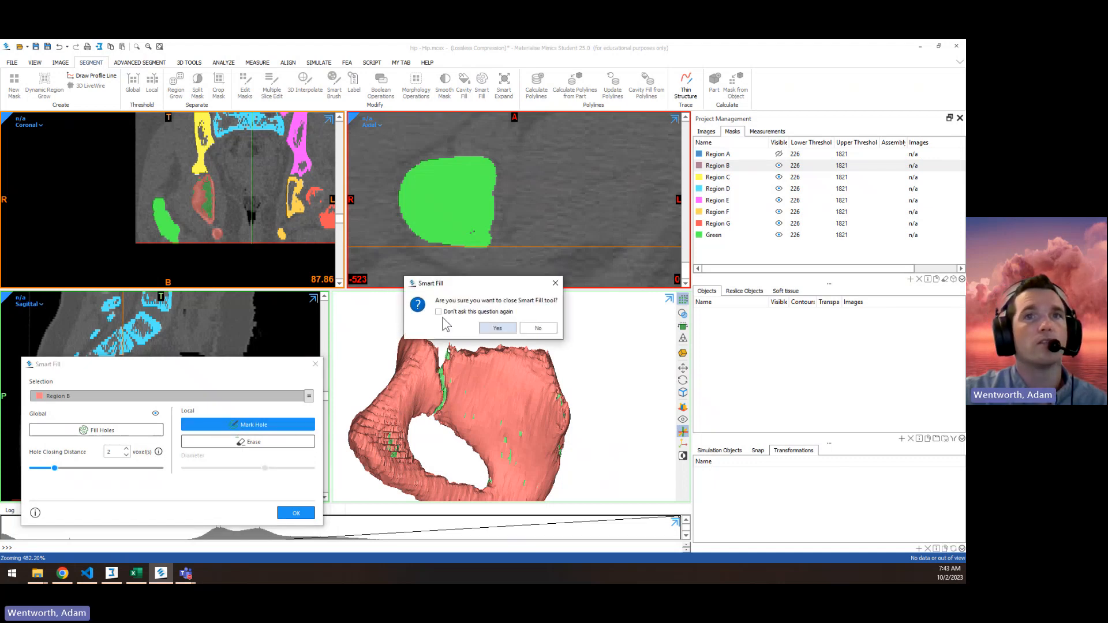
{"action": "left_click", "coordinate": [497, 327]}
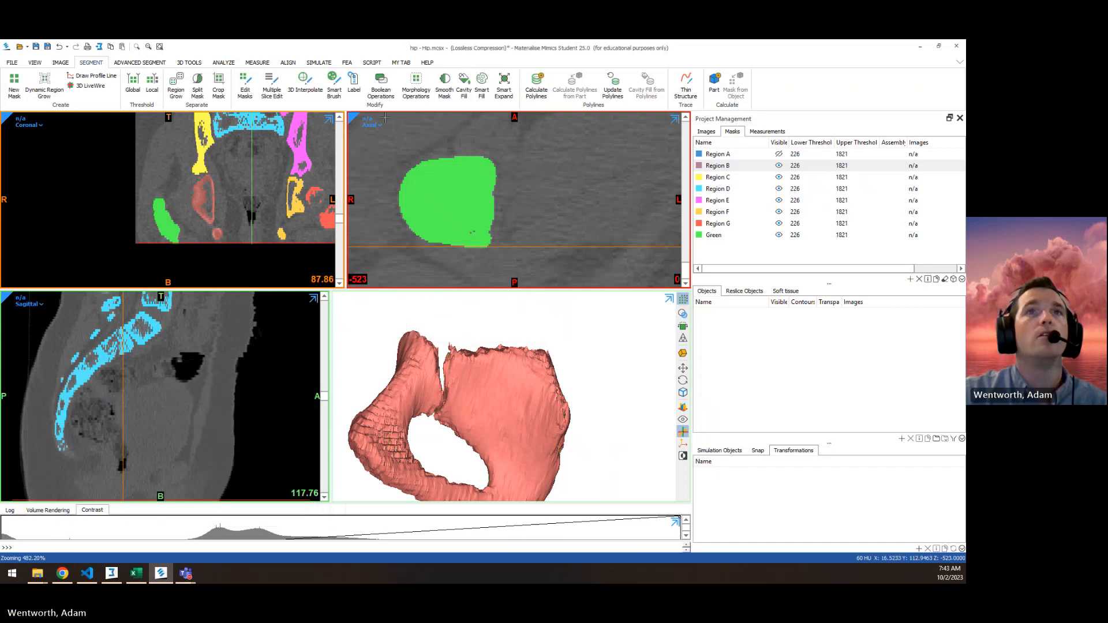
Restart Smart Fill on Region B and mark the long hole inside the bone on the posterior coronal slice
{"action": "left_click", "coordinate": [482, 84]}
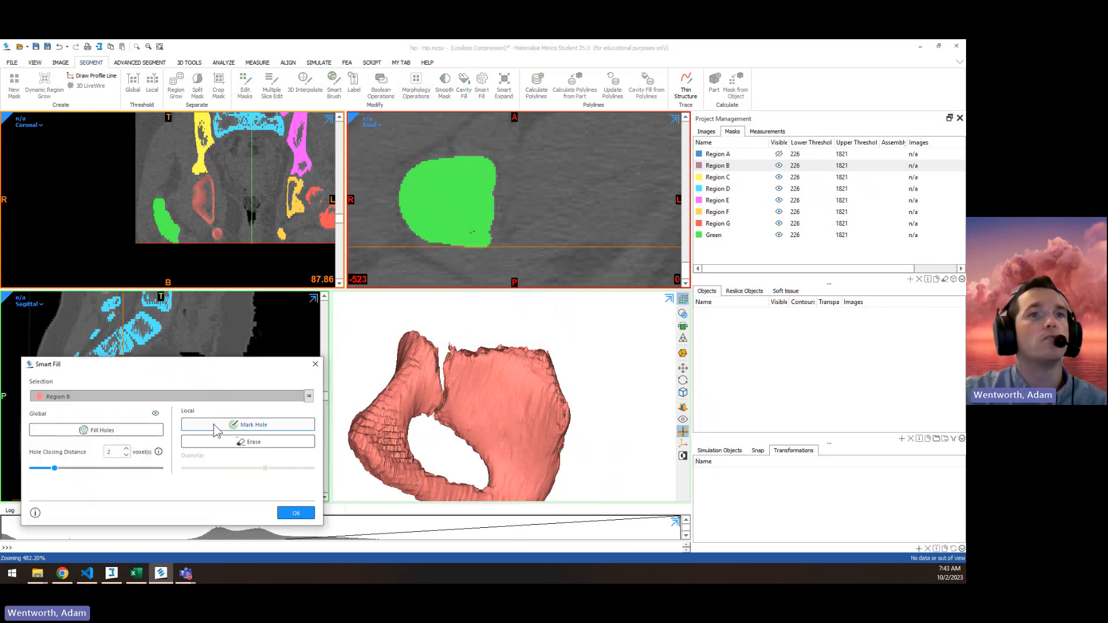
{"action": "left_click", "coordinate": [248, 424]}
{"action": "scroll", "coordinate": [207, 193], "scroll_direction": "up", "scroll_amount": 3}
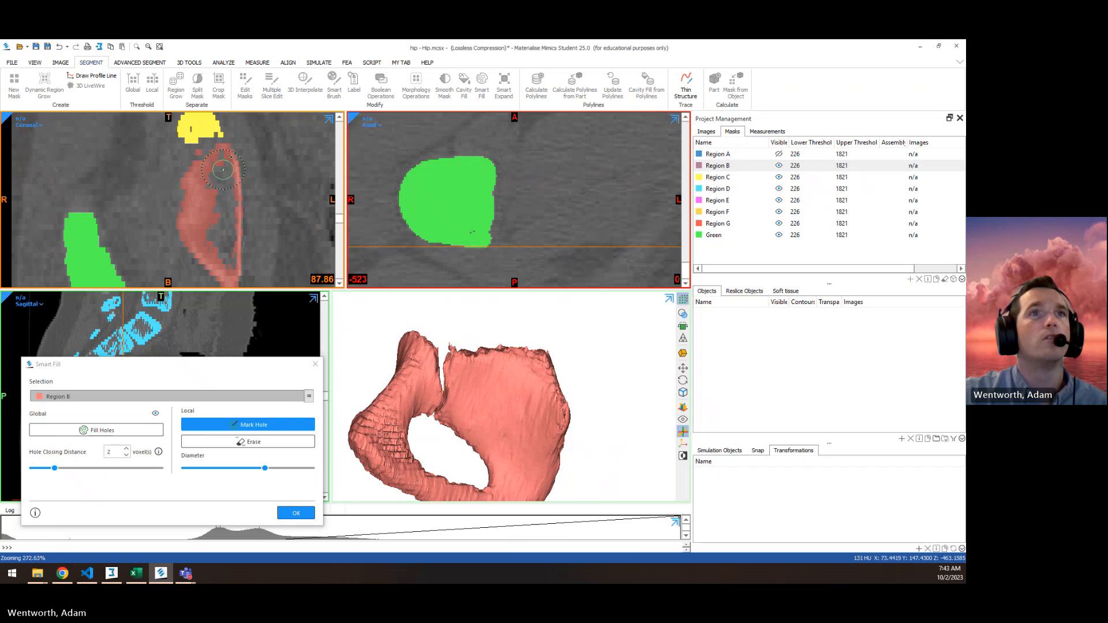
{"action": "left_click_drag", "start_coordinate": [215, 167], "coordinate": [231, 271]}
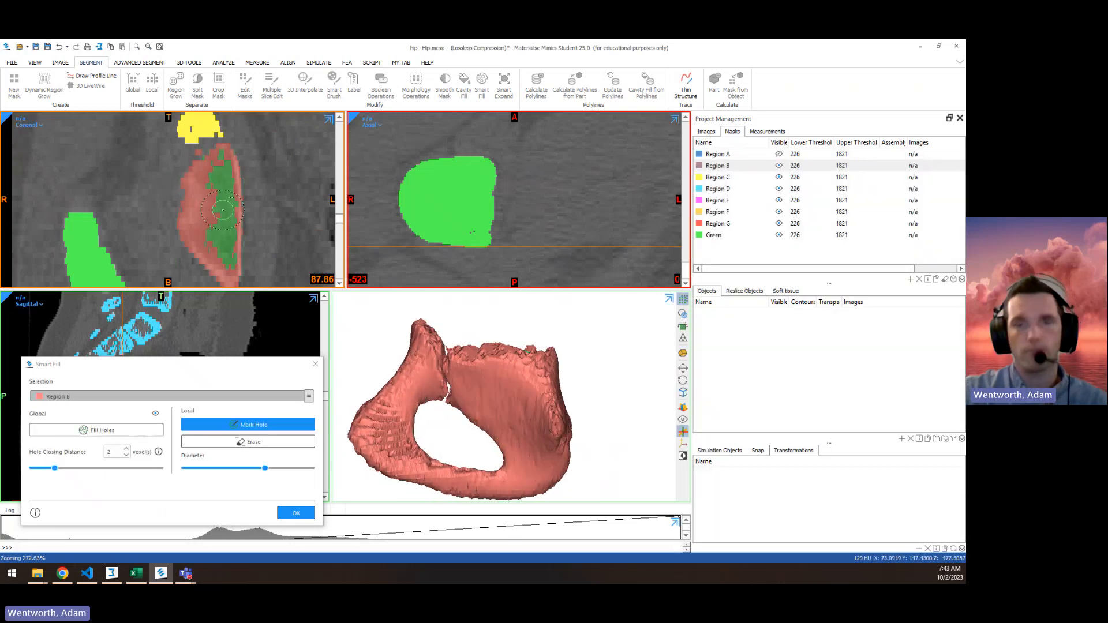
Mark the holes inside Region B's front and rear parts on the axial slices from about -483 upwards
{"action": "scroll", "coordinate": [499, 189], "scroll_direction": "down", "scroll_amount": 3}
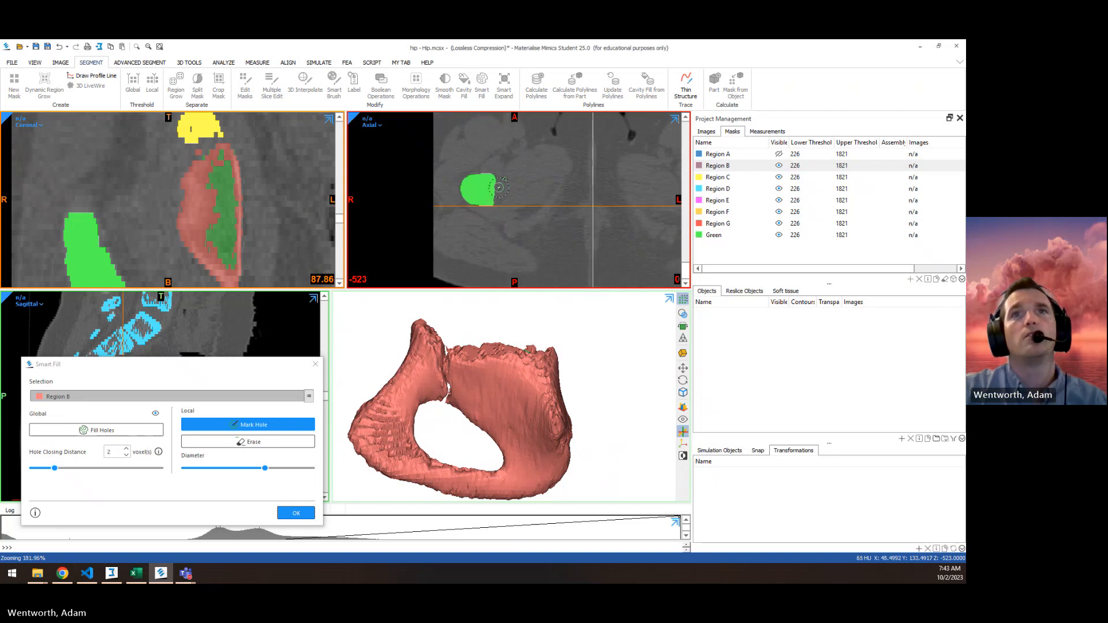
{"action": "middle_click_drag", "start_coordinate": [499, 188], "coordinate": [473, 239]}
{"action": "scroll", "coordinate": [452, 255], "scroll_direction": "up", "scroll_amount": 5}
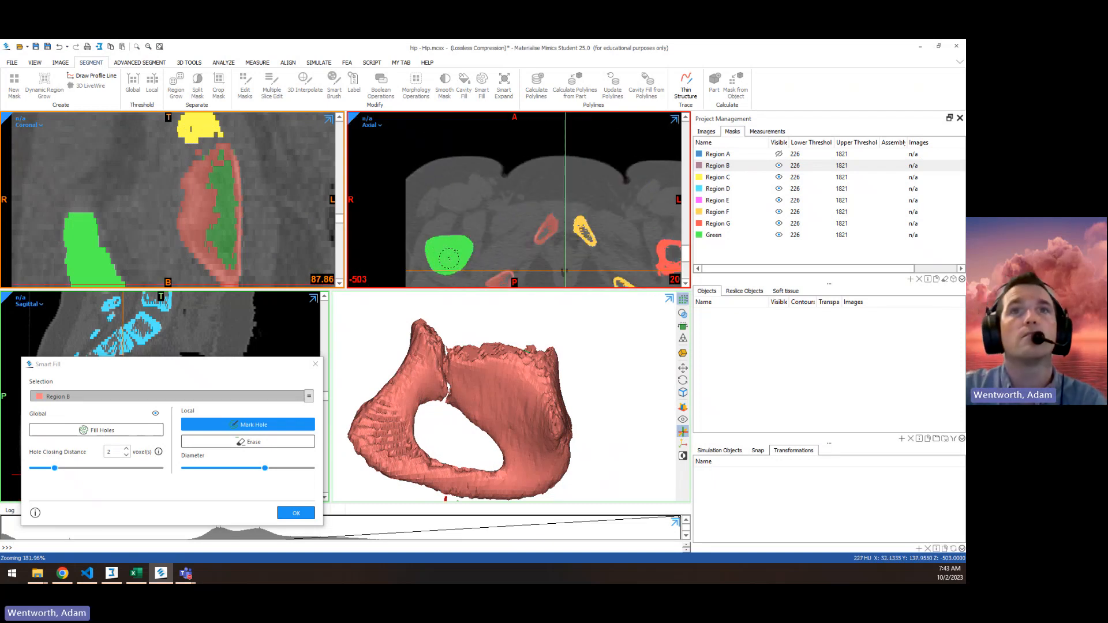
{"action": "scroll", "coordinate": [519, 231], "scroll_direction": "up", "scroll_amount": 5}
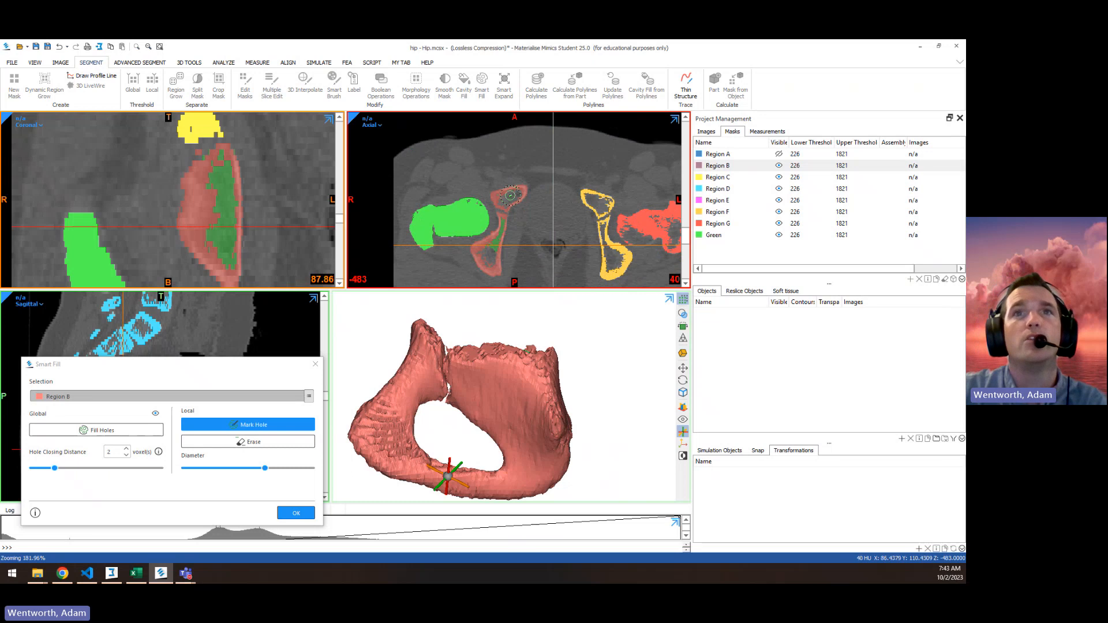
{"action": "left_click", "coordinate": [508, 199]}
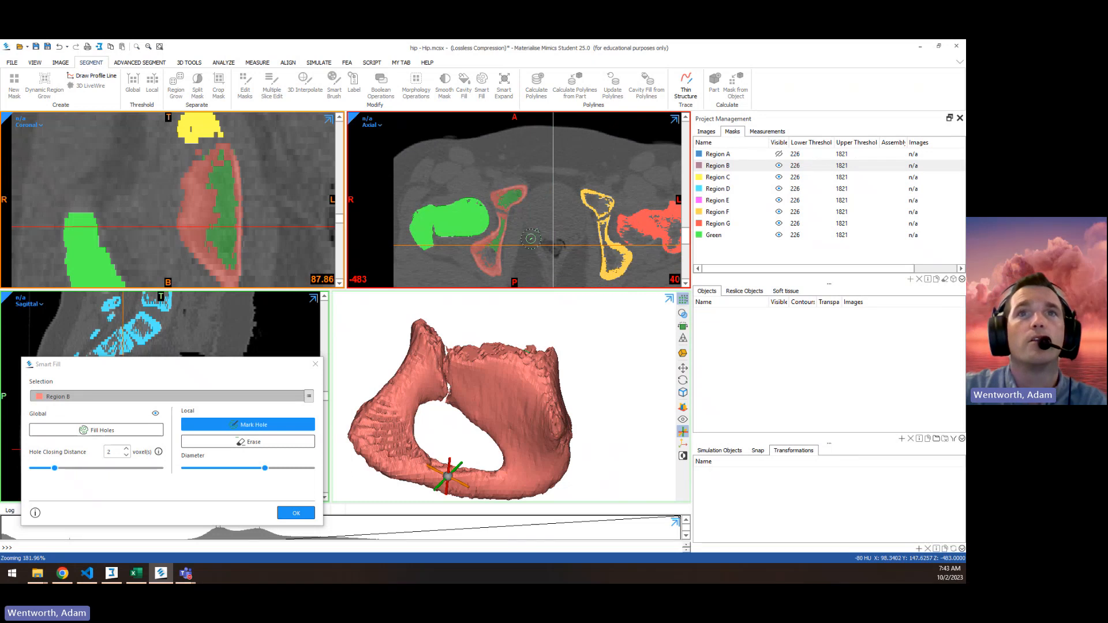
{"action": "scroll", "coordinate": [522, 231], "scroll_direction": "up", "scroll_amount": 5}
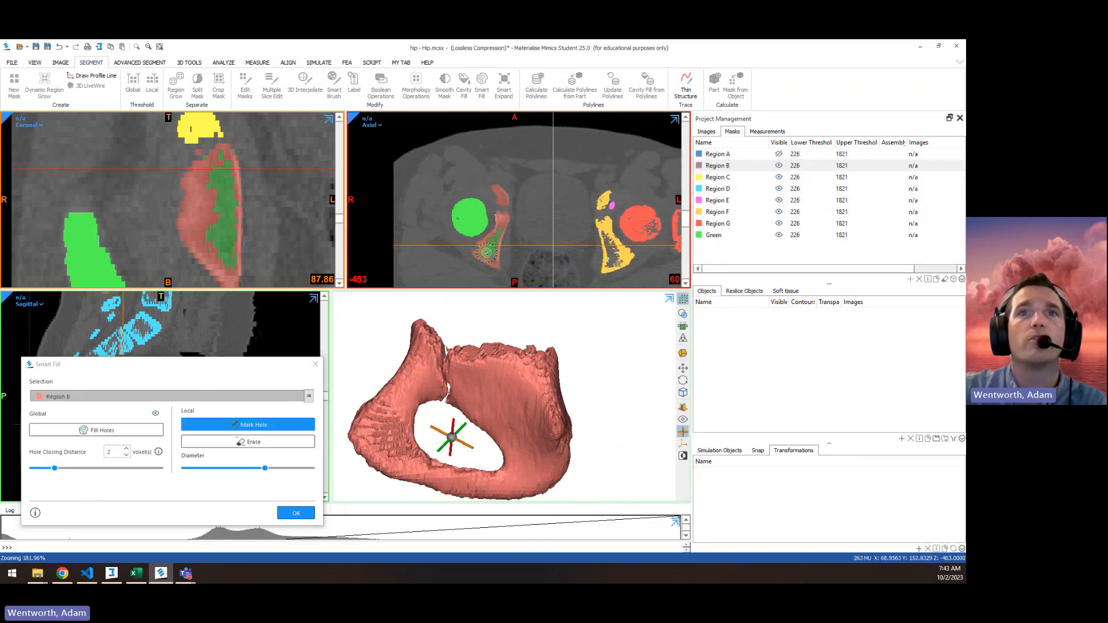
{"action": "scroll", "coordinate": [527, 216], "scroll_direction": "up", "scroll_amount": 5}
Mark the holes inside Region B's two separate bone sections on the lower axial slices between -503 and -491
{"action": "scroll", "coordinate": [507, 231], "scroll_direction": "down", "scroll_amount": 15}
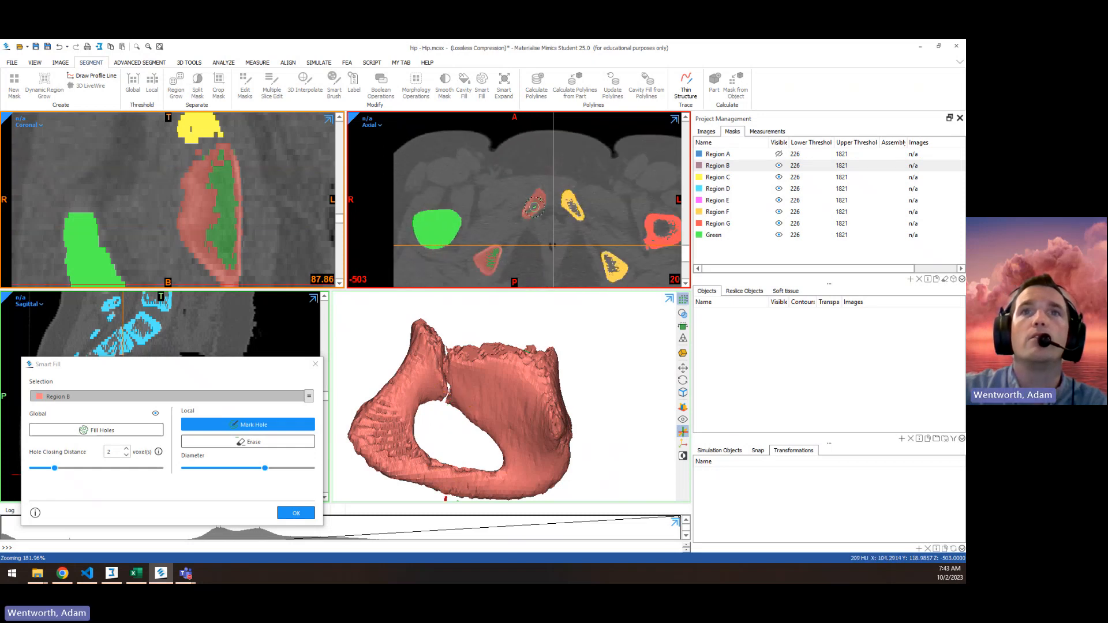
{"action": "scroll", "coordinate": [528, 213], "scroll_direction": "up", "scroll_amount": 3}
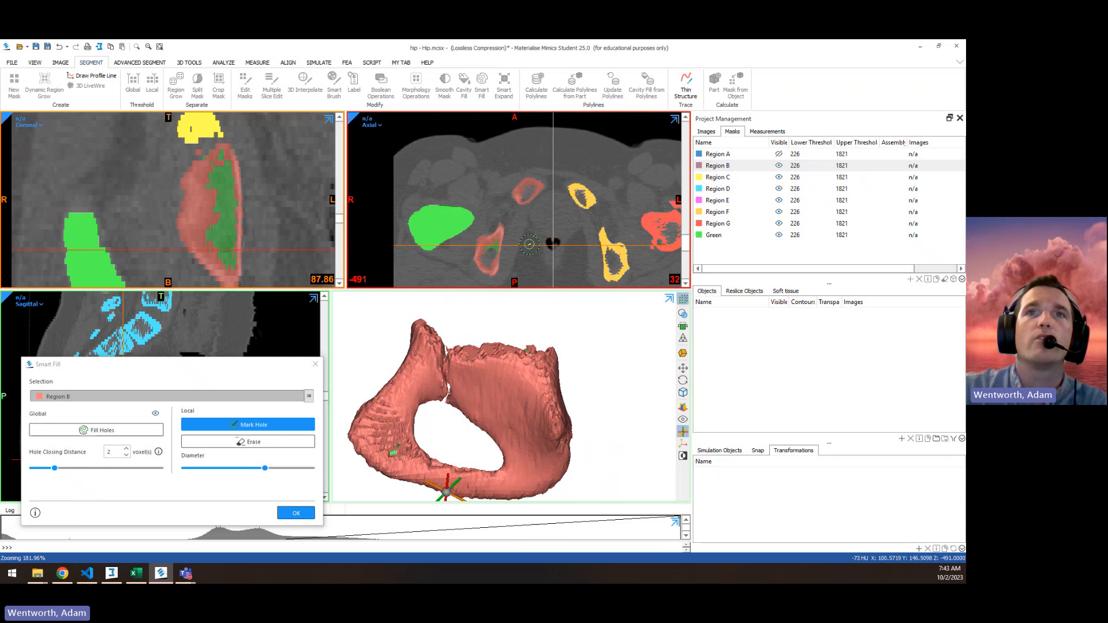
{"action": "scroll", "coordinate": [529, 245], "scroll_direction": "down", "scroll_amount": 1}
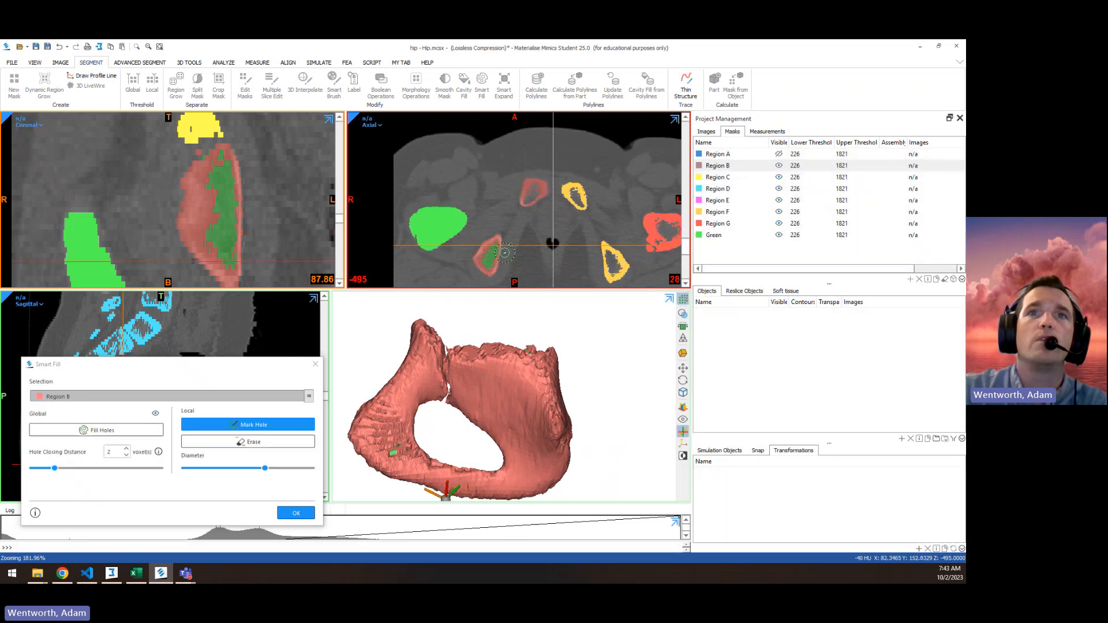
{"action": "scroll", "coordinate": [504, 252], "scroll_direction": "down", "scroll_amount": 3}
{"action": "scroll", "coordinate": [536, 202], "scroll_direction": "up", "scroll_amount": 2}
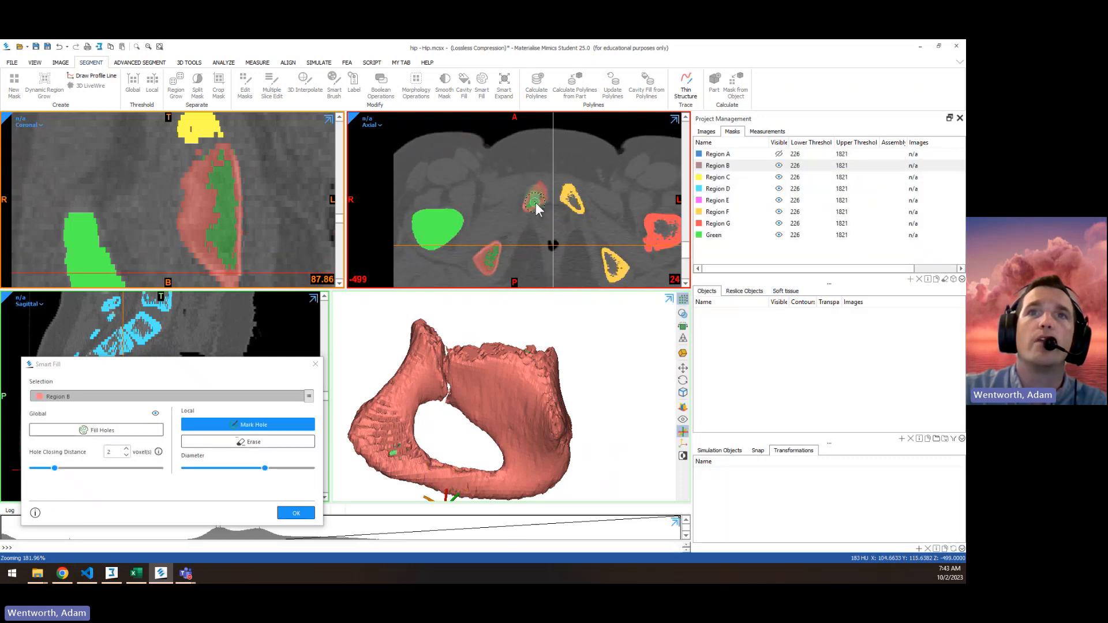
Mark the remaining holes in Region B's rear part on the upper axial slices and apply the fill
{"action": "scroll", "coordinate": [536, 202], "scroll_direction": "up", "scroll_amount": 6}
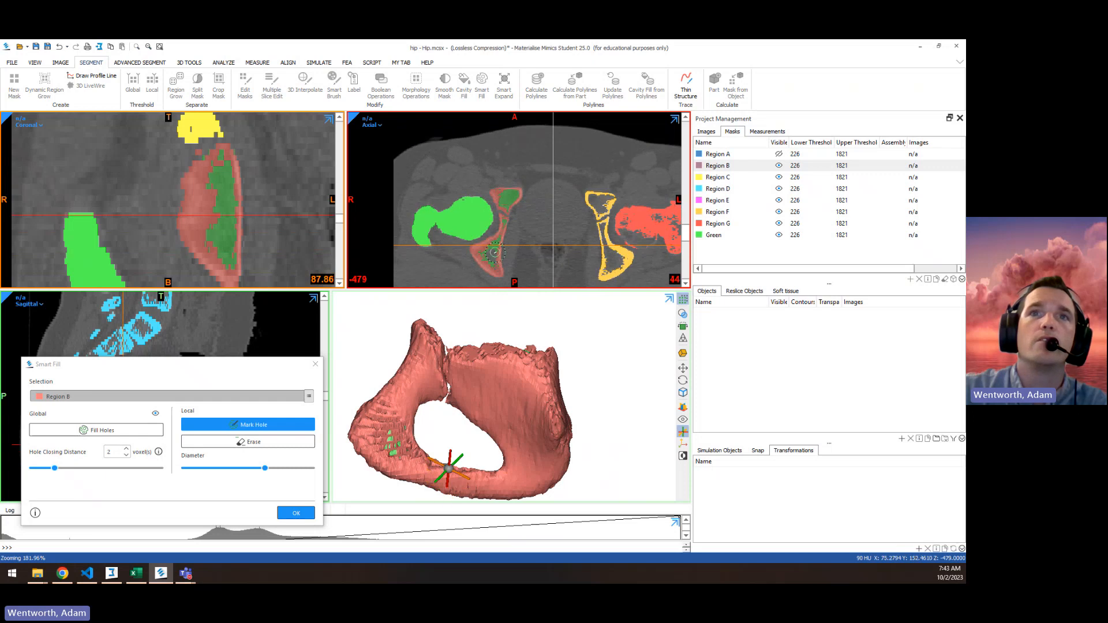
{"action": "scroll", "coordinate": [506, 253], "scroll_direction": "up", "scroll_amount": 3}
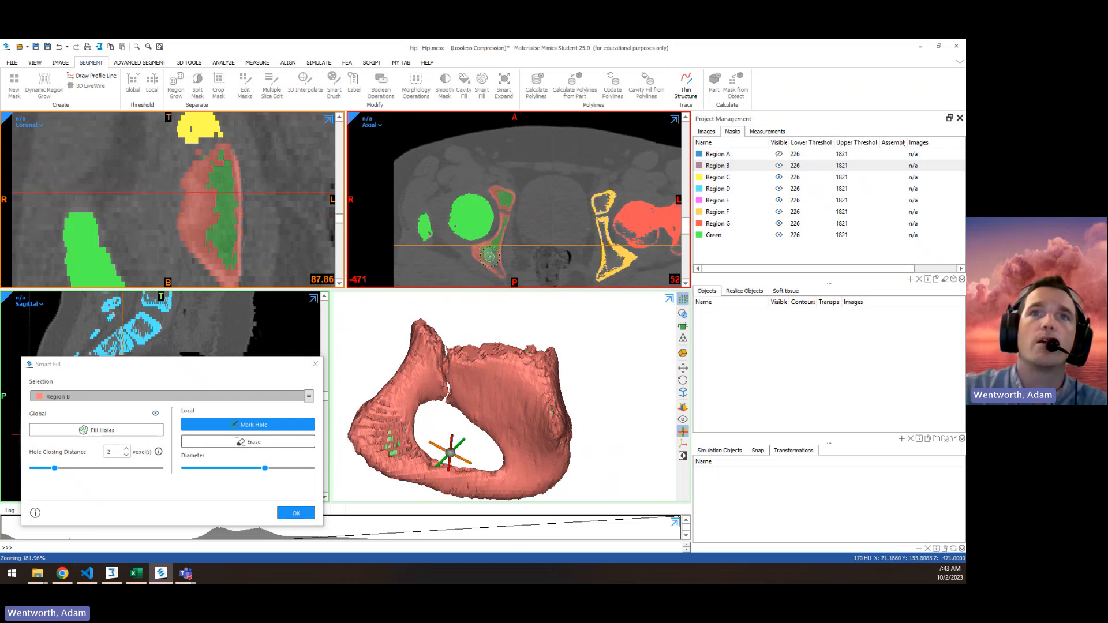
{"action": "scroll", "coordinate": [499, 261], "scroll_direction": "up", "scroll_amount": 5}
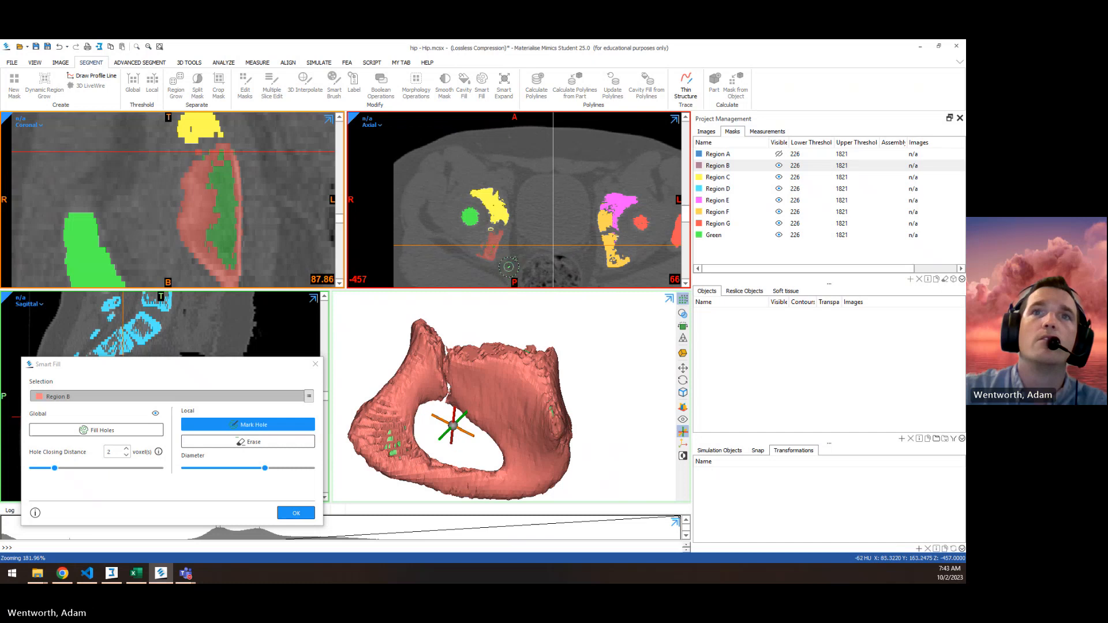
{"action": "scroll", "coordinate": [508, 266], "scroll_direction": "down", "scroll_amount": 6}
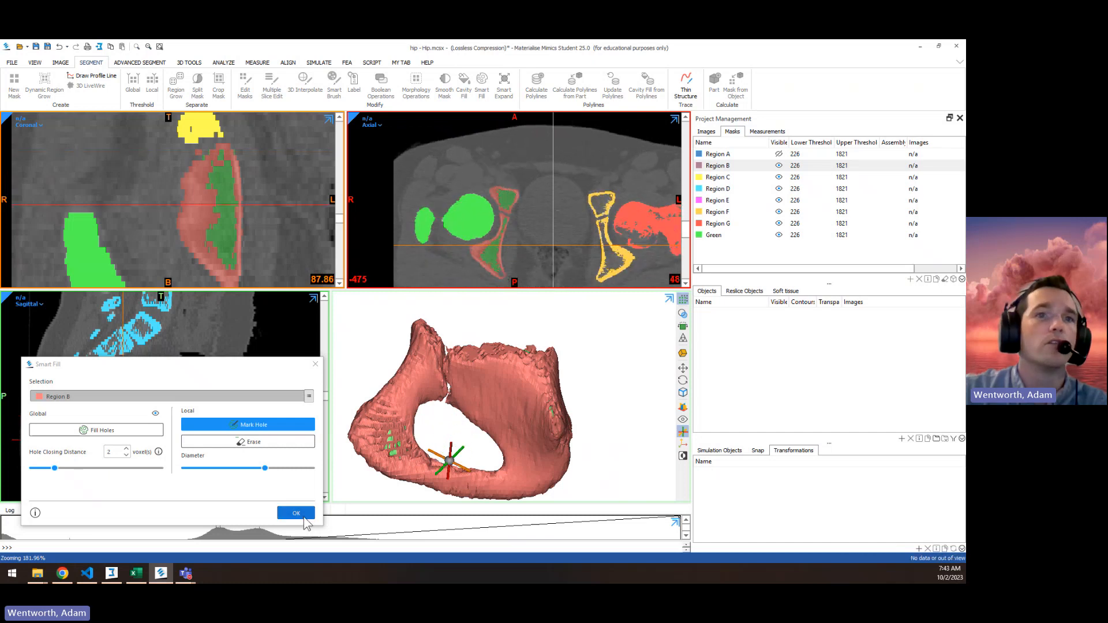
{"action": "left_click", "coordinate": [295, 513]}
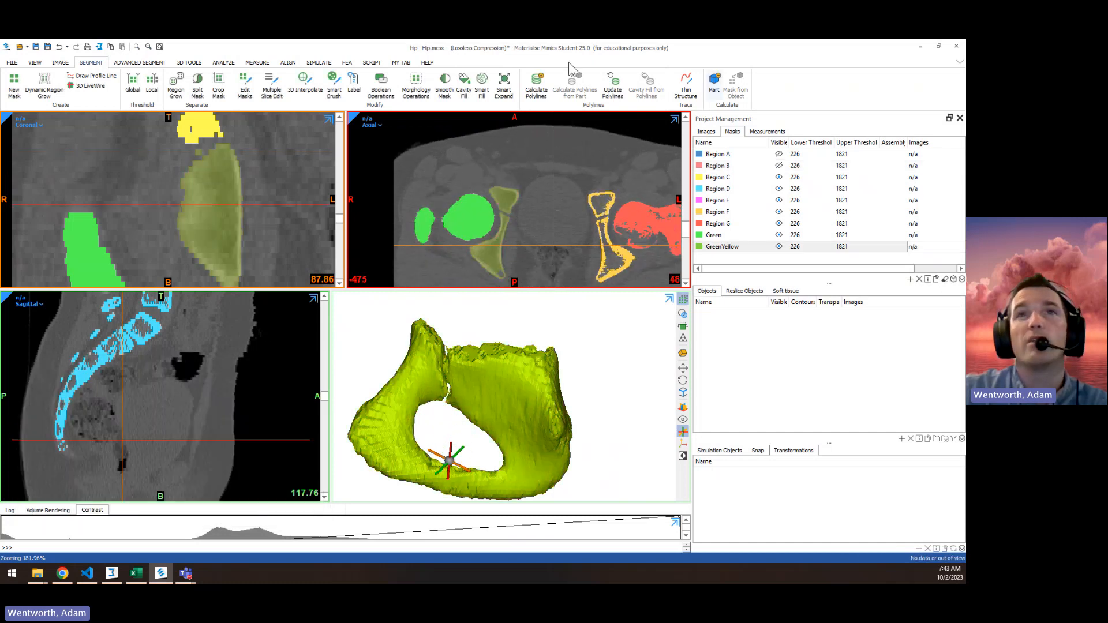
Restart Smart Fill with hole marking at the sacrum on axial slice -403 and switch the target mask to Region D
{"action": "left_click", "coordinate": [481, 87]}
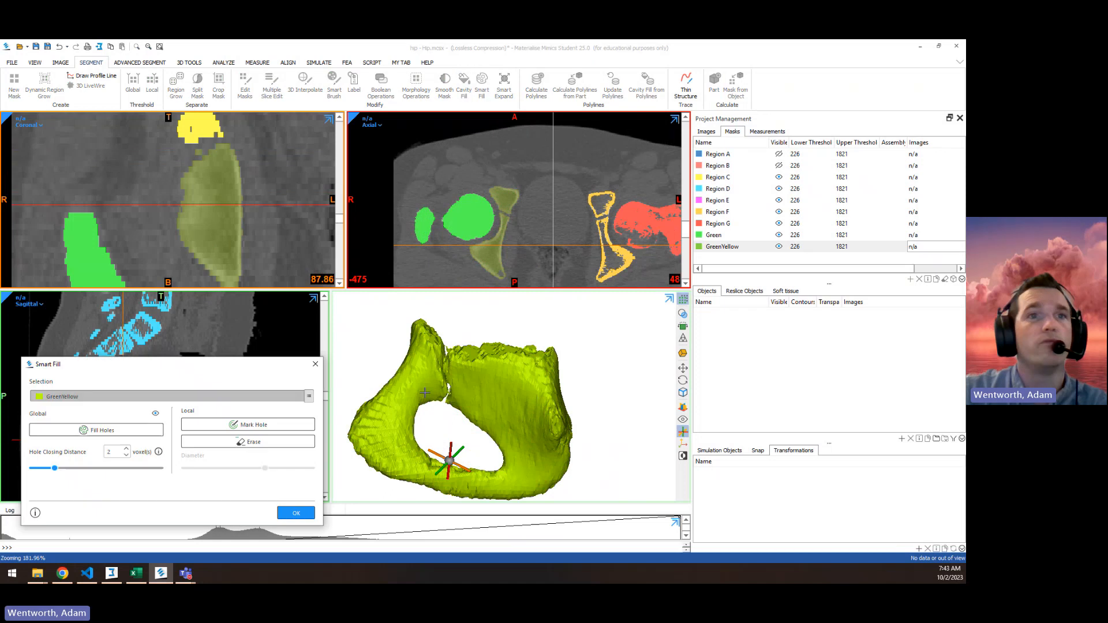
{"action": "left_click", "coordinate": [254, 425]}
{"action": "scroll", "coordinate": [587, 233], "scroll_direction": "down", "scroll_amount": 20}
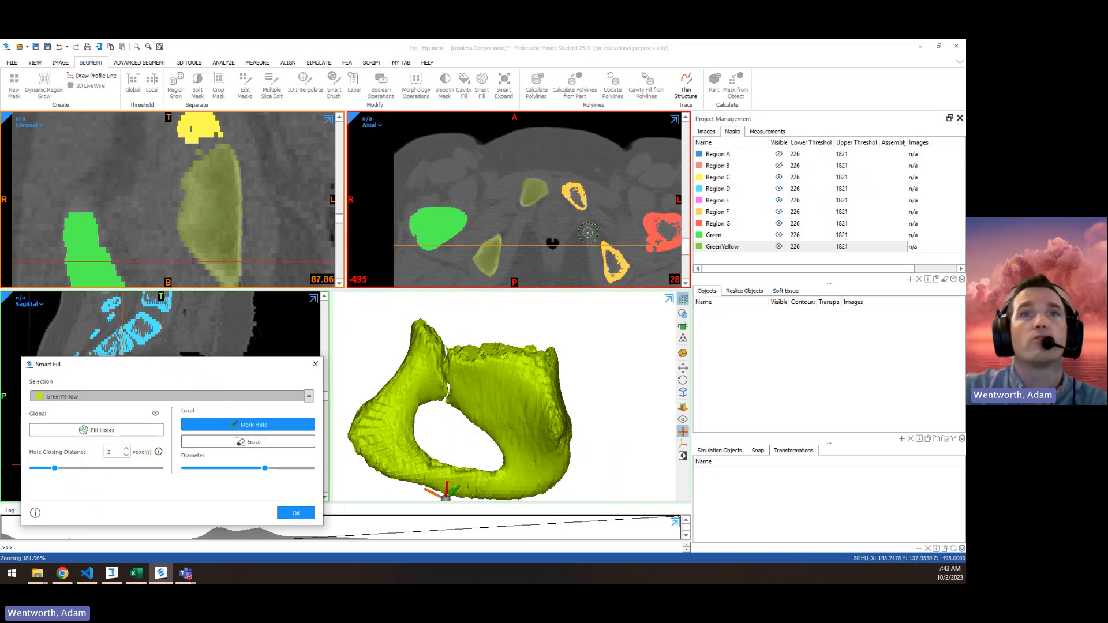
{"action": "scroll", "coordinate": [557, 231], "scroll_direction": "up", "scroll_amount": 20}
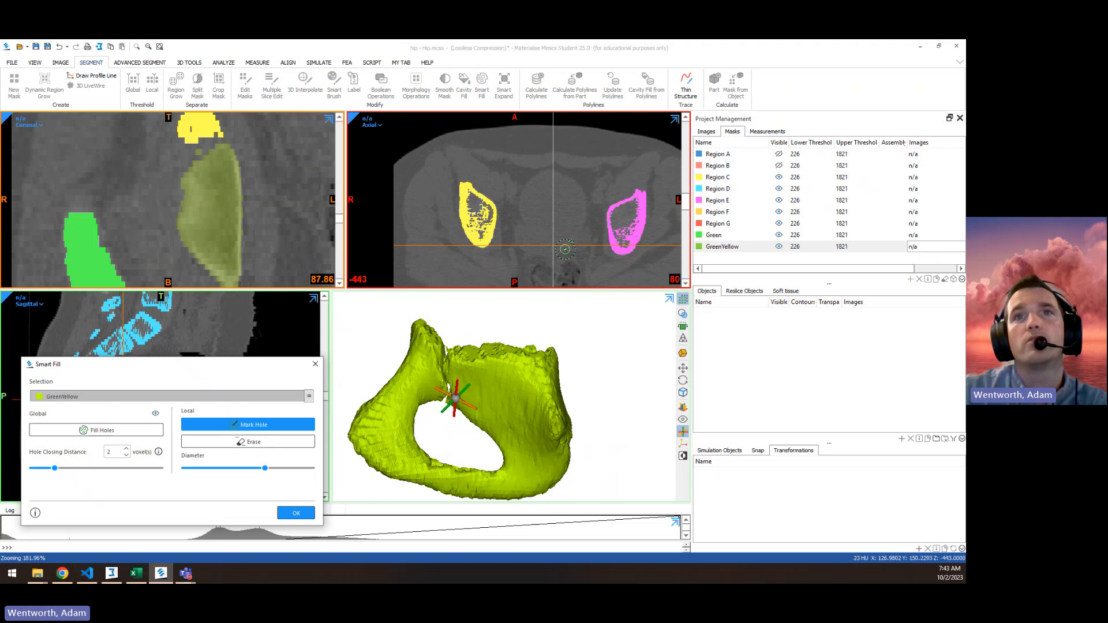
{"action": "scroll", "coordinate": [562, 241], "scroll_direction": "up", "scroll_amount": 20}
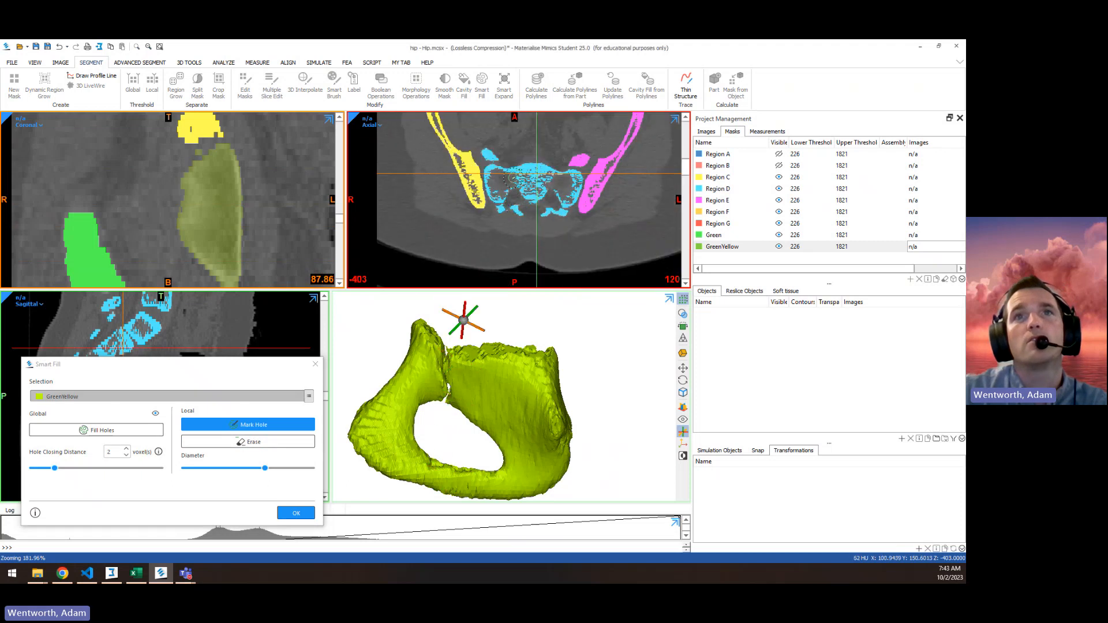
{"action": "left_click_drag", "start_coordinate": [505, 200], "coordinate": [508, 198]}
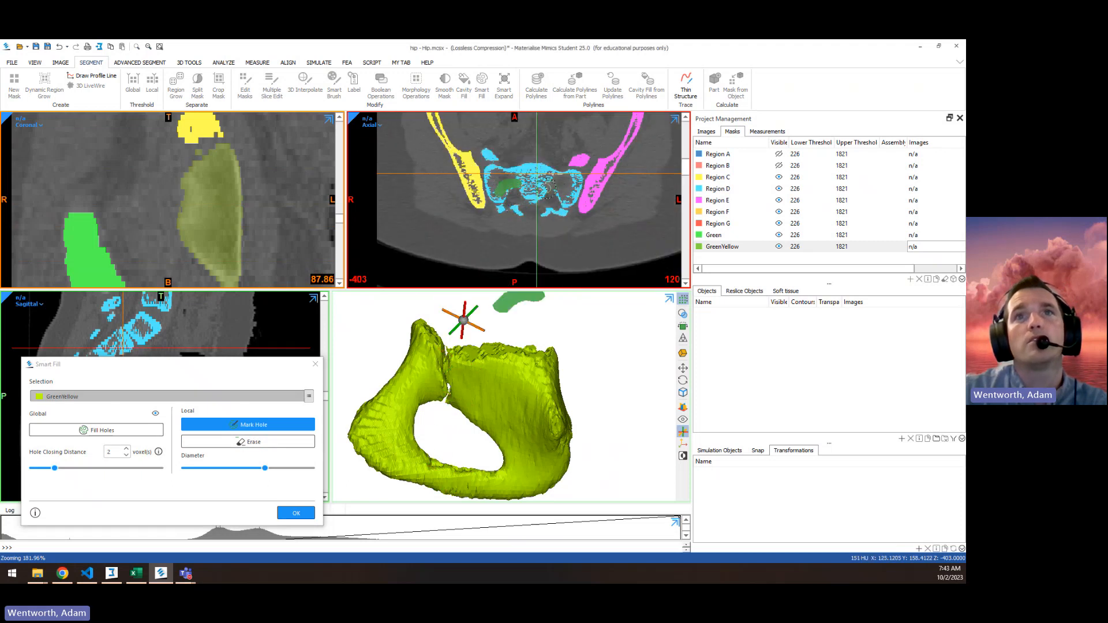
{"action": "left_click", "coordinate": [310, 395]}
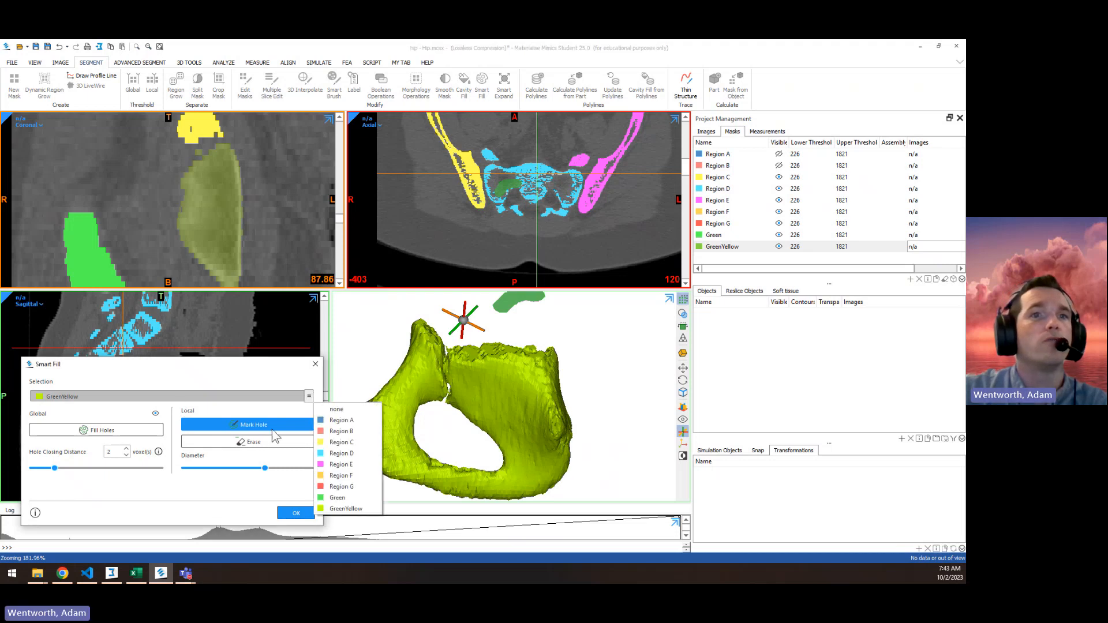
{"action": "left_click", "coordinate": [343, 454]}
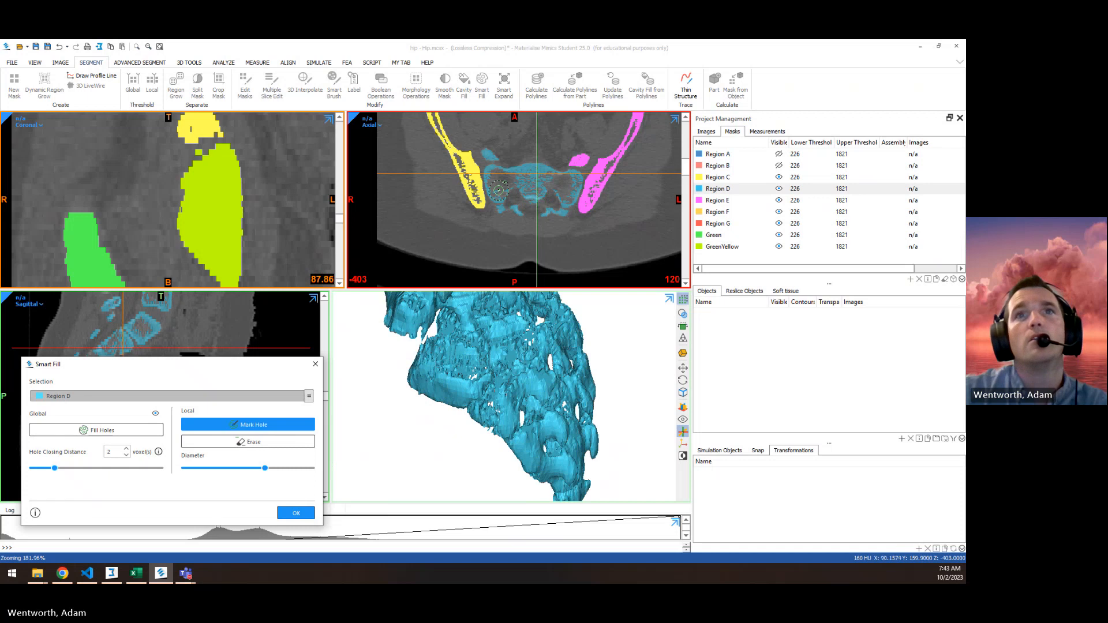
Try to mark the holes across the central body and both wings of Region D on axial slice -403
{"action": "left_click", "coordinate": [524, 183]}
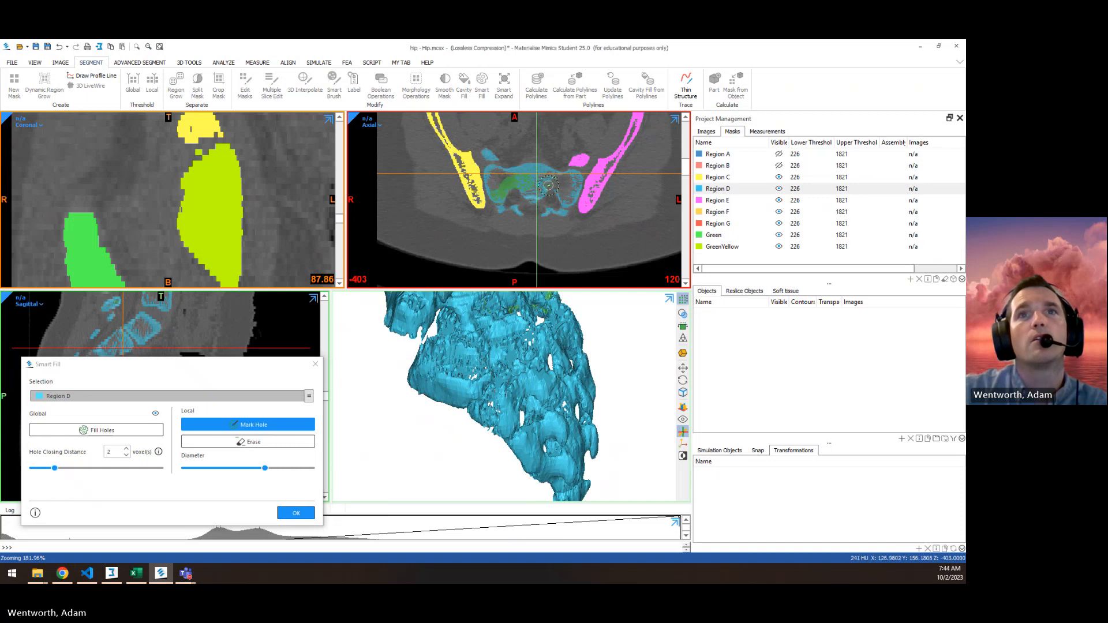
{"action": "left_click", "coordinate": [563, 190]}
{"action": "mouse_move", "coordinate": [565, 184]}
{"action": "left_mouse_down"}
{"action": "mouse_move", "coordinate": [568, 199]}
{"action": "mouse_move", "coordinate": [570, 190]}
{"action": "mouse_move", "coordinate": [492, 190]}
{"action": "left_mouse_up"}
{"action": "left_click", "coordinate": [550, 179]}
Try to mark Region D's internal holes on the upper axial slices from -383 to -359
{"action": "scroll", "coordinate": [526, 194], "scroll_direction": "up", "scroll_amount": 20}
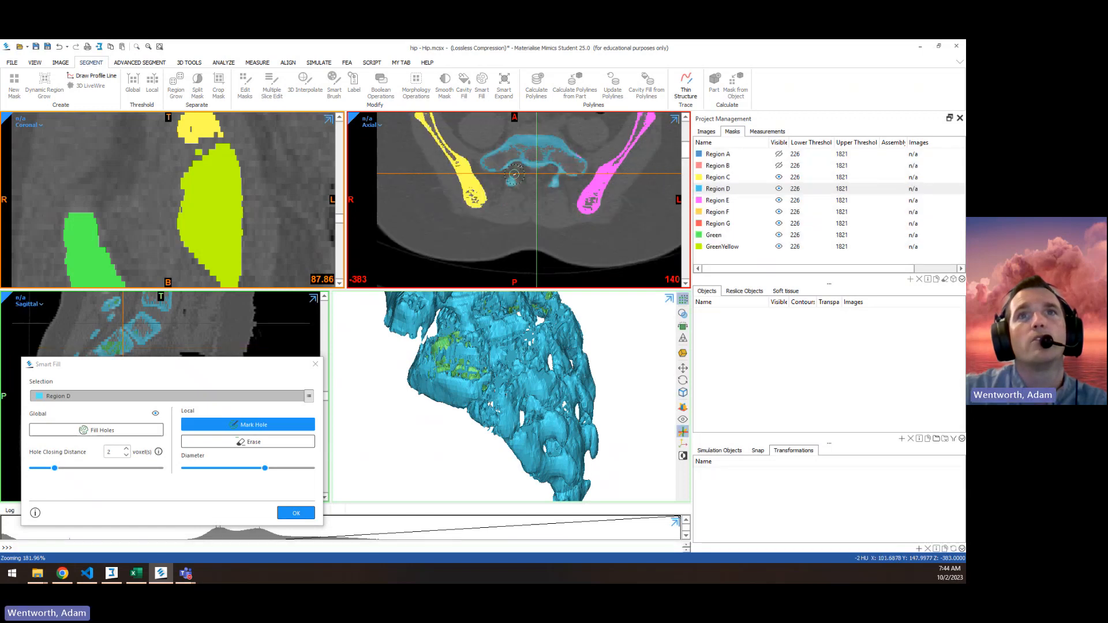
{"action": "left_click", "coordinate": [494, 165]}
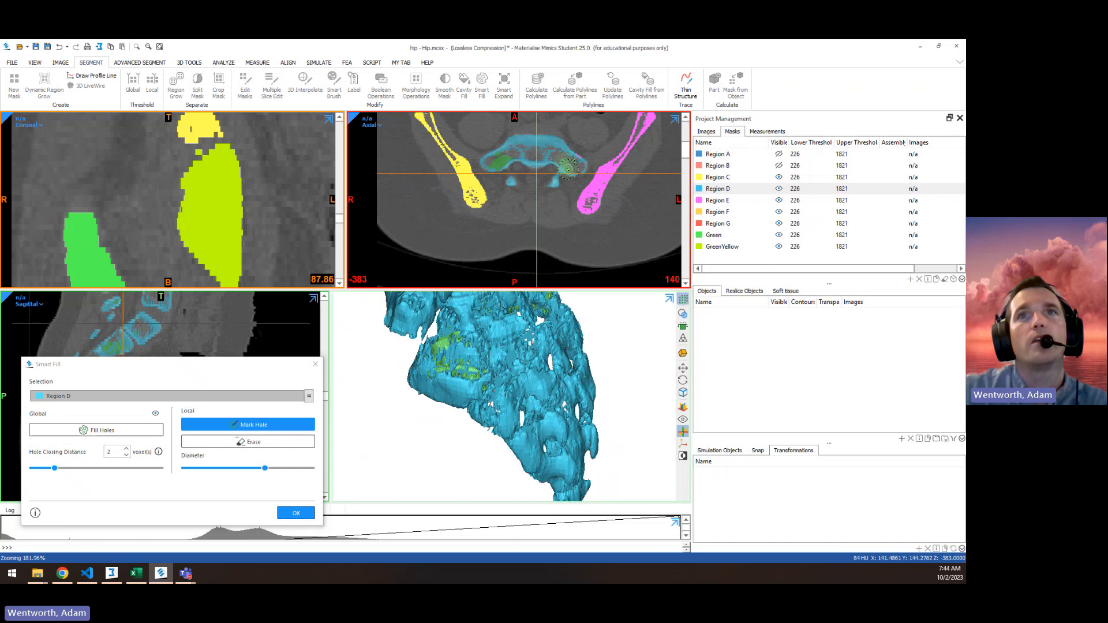
{"action": "scroll", "coordinate": [588, 170], "scroll_direction": "up", "scroll_amount": 20}
{"action": "left_click_drag", "start_coordinate": [517, 145], "coordinate": [551, 144]}
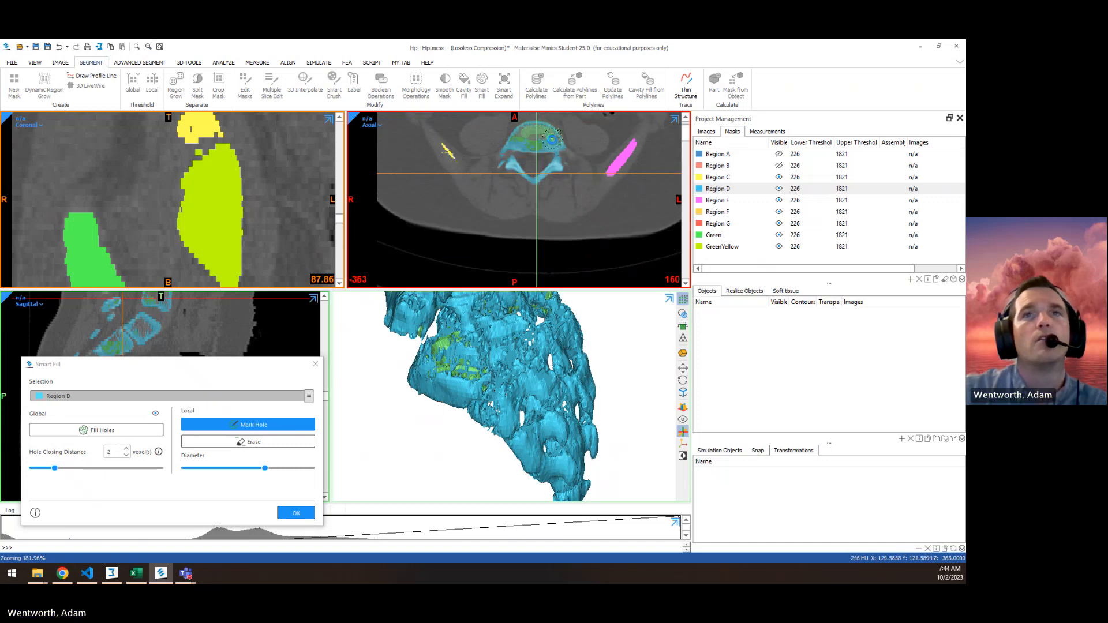
{"action": "scroll", "coordinate": [557, 147], "scroll_direction": "up", "scroll_amount": 4}
{"action": "left_click_drag", "start_coordinate": [508, 156], "coordinate": [499, 151]}
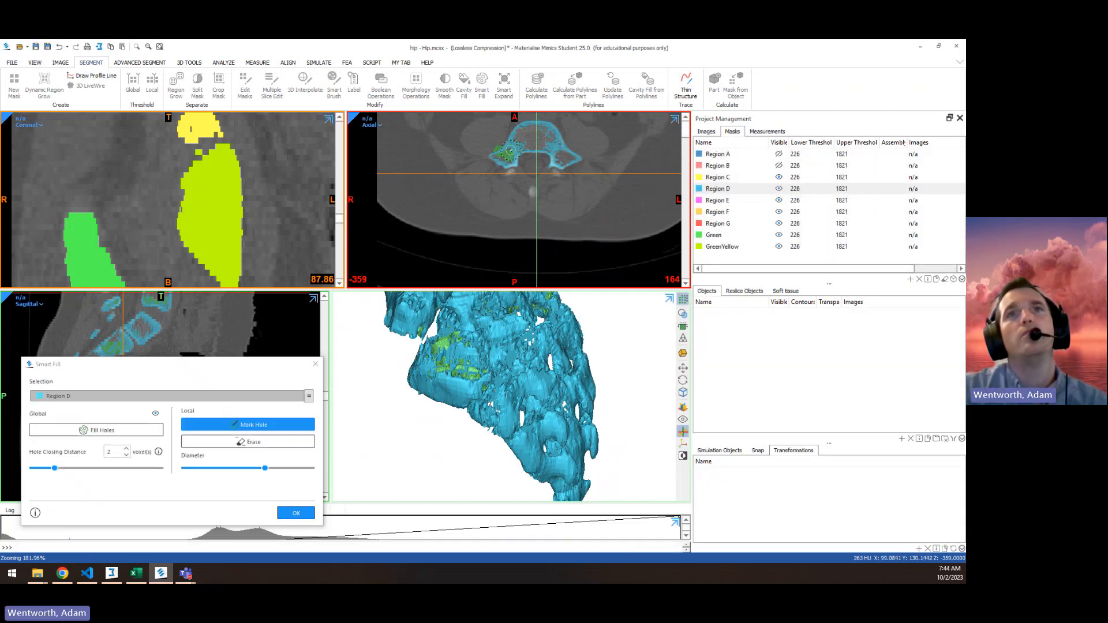
Check the marks around Region D's wing in the enlarged axial and 3D views and close Smart Fill without applying them
{"action": "scroll", "coordinate": [508, 151], "scroll_direction": "up", "scroll_amount": 5, "text": "ctrl"}
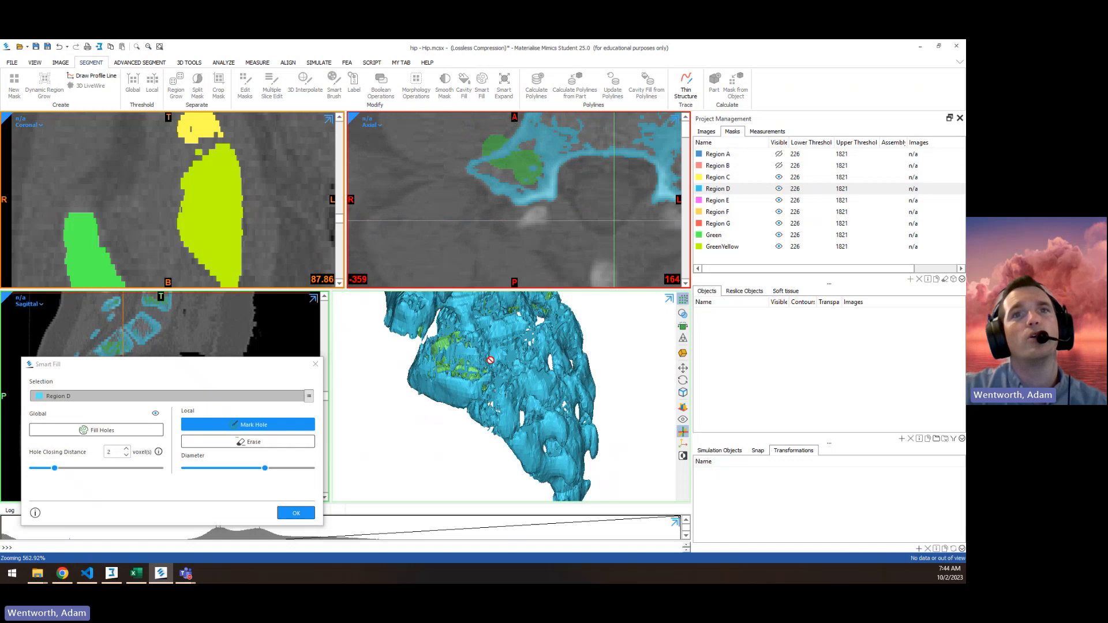
{"action": "right_click_drag", "start_coordinate": [476, 371], "coordinate": [585, 378]}
{"action": "right_click_drag", "start_coordinate": [355, 369], "coordinate": [438, 363]}
{"action": "scroll", "coordinate": [438, 363], "scroll_direction": "up", "scroll_amount": 4}
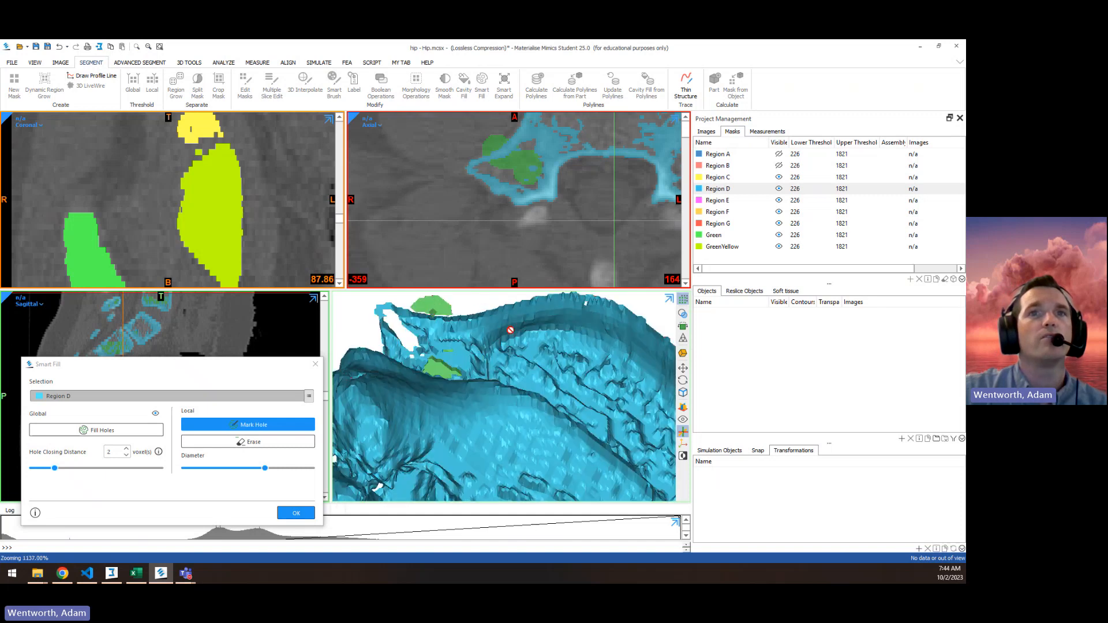
{"action": "left_click", "coordinate": [316, 364]}
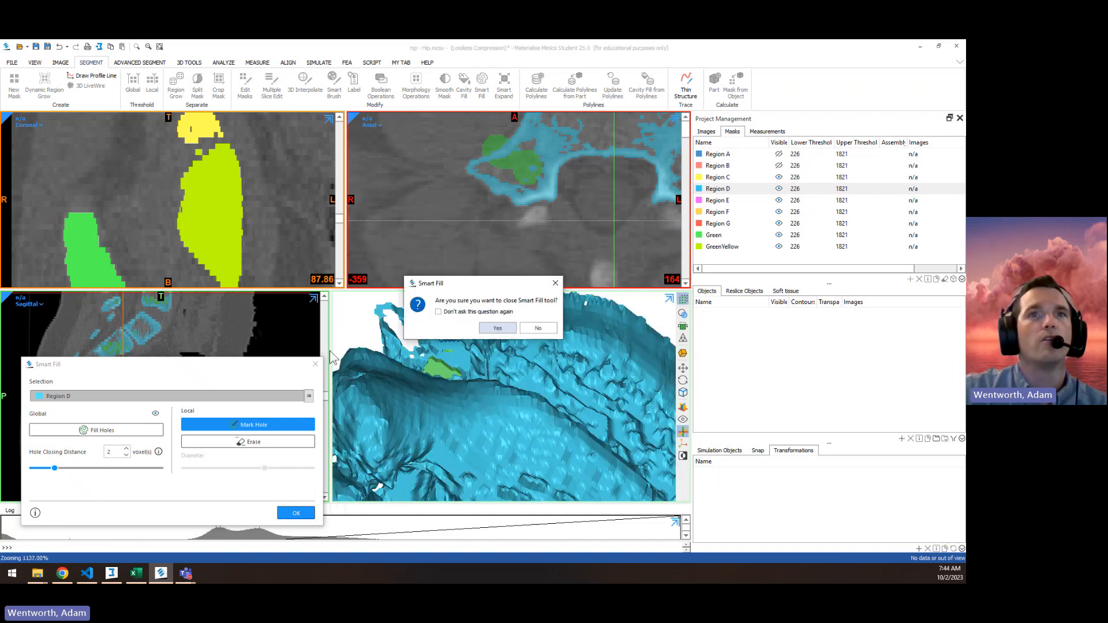
{"action": "left_click", "coordinate": [513, 324]}
Examine the openings through the sacrum in the 3D preview of Region D
{"action": "scroll", "coordinate": [443, 364], "scroll_direction": "down", "scroll_amount": 4}
{"action": "right_click_drag", "start_coordinate": [443, 364], "coordinate": [529, 387]}
{"action": "scroll", "coordinate": [520, 401], "scroll_direction": "down", "scroll_amount": 4}
{"action": "scroll", "coordinate": [524, 421], "scroll_direction": "up", "scroll_amount": 1}
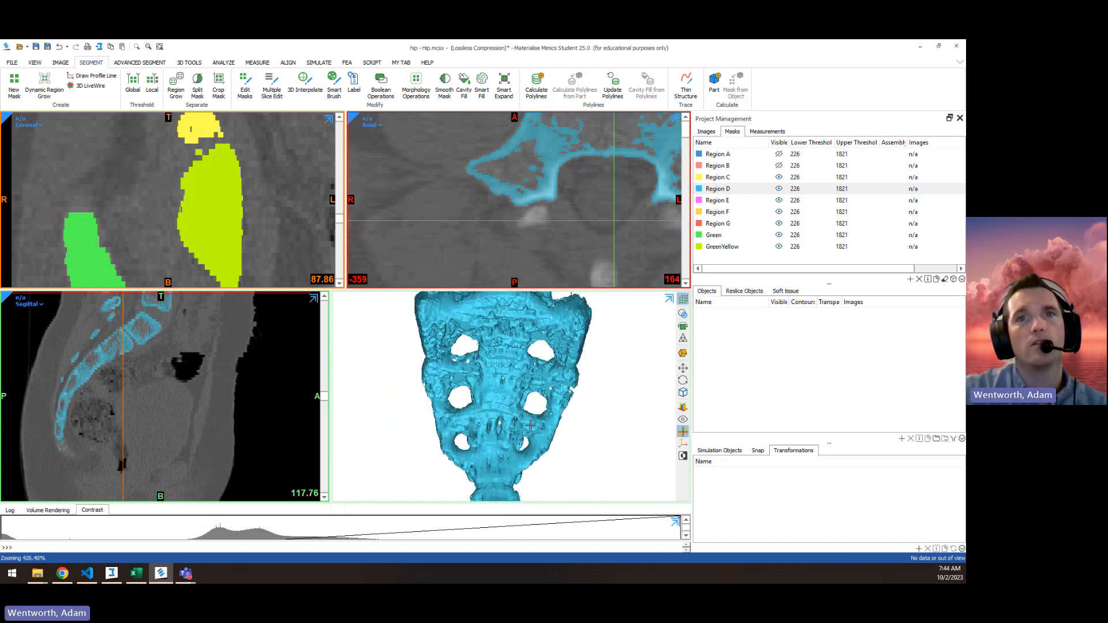
{"action": "right_click_drag", "start_coordinate": [529, 424], "coordinate": [477, 466]}
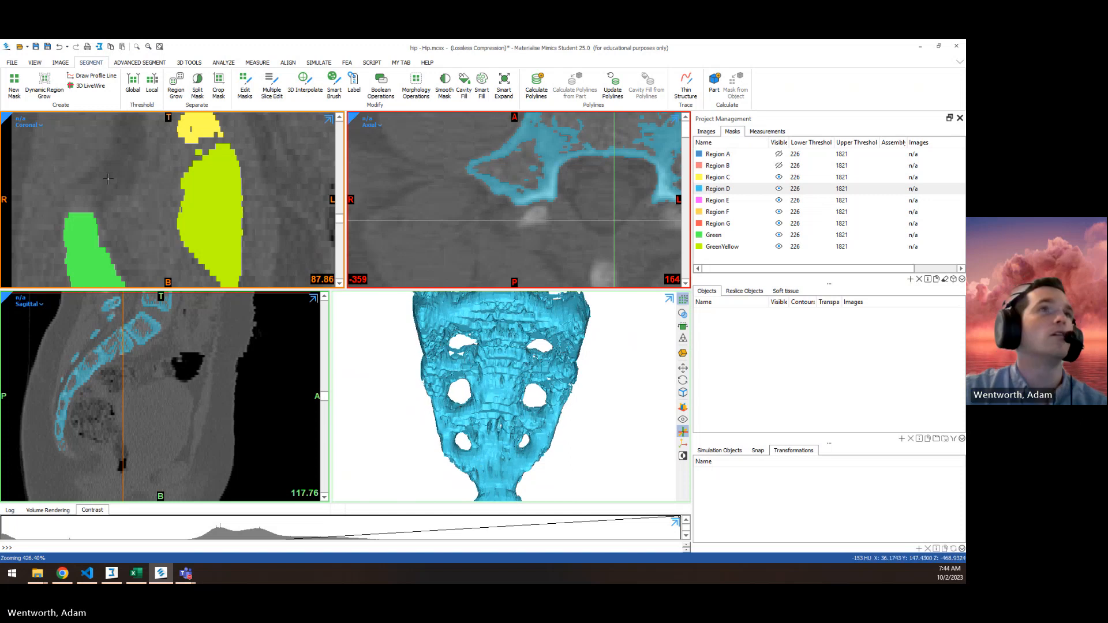
Open the Hip_Filled project without saving the changes to the Hip project
{"action": "left_click", "coordinate": [19, 46]}
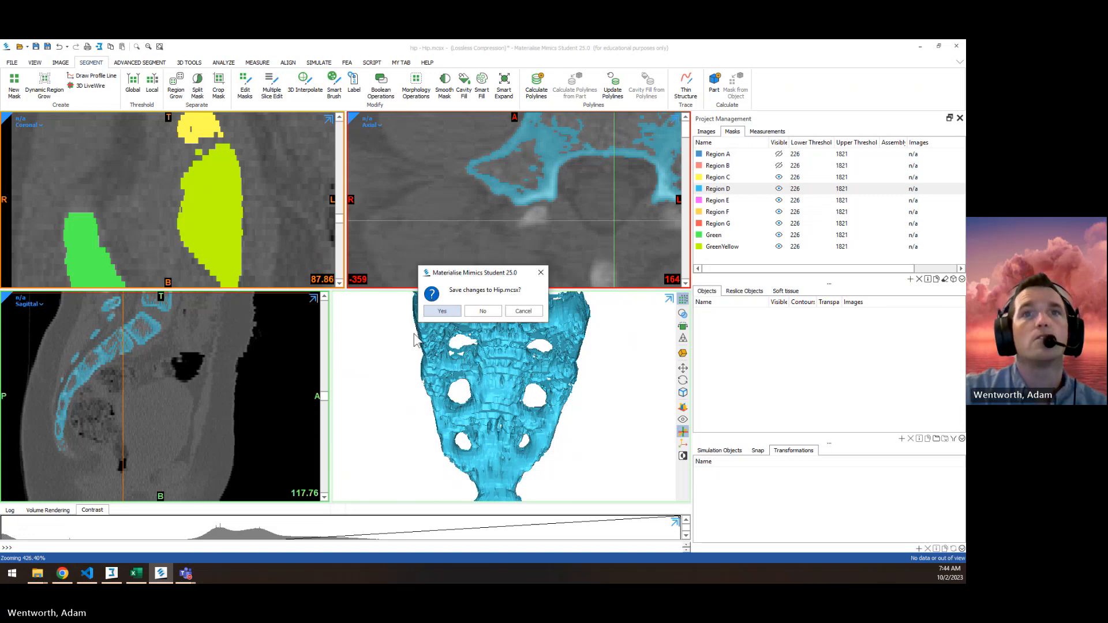
{"action": "left_click", "coordinate": [481, 311]}
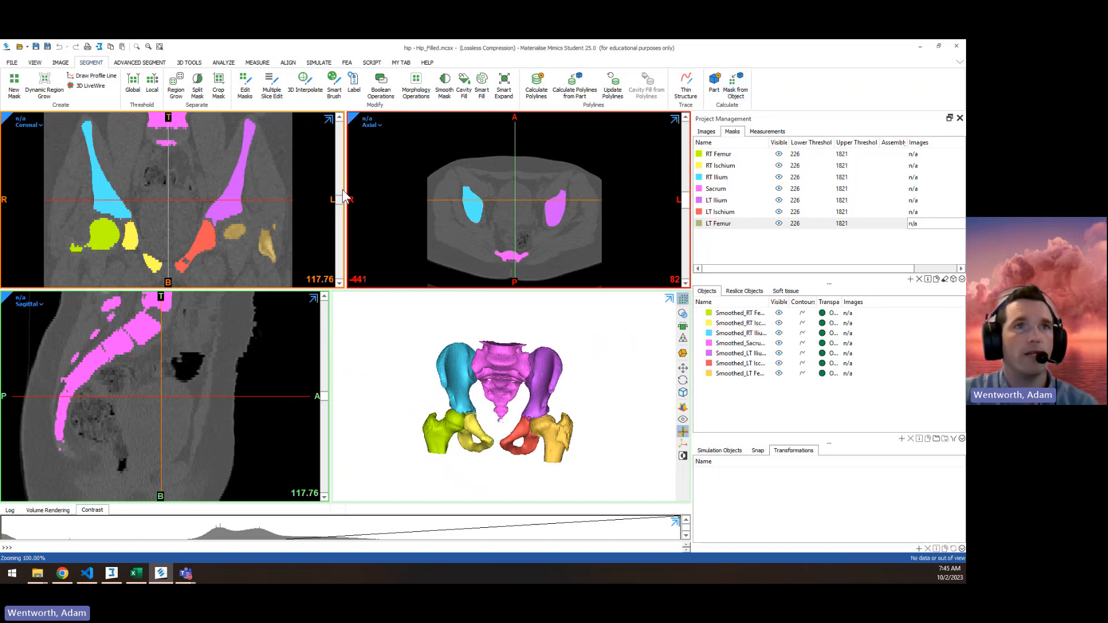
Examine the right and left ischium masks for remaining holes on the coronal slices between about 107 and 116
{"action": "left_click_drag", "start_coordinate": [339, 196], "coordinate": [336, 206]}
{"action": "scroll", "coordinate": [217, 253], "scroll_direction": "up", "scroll_amount": 10}
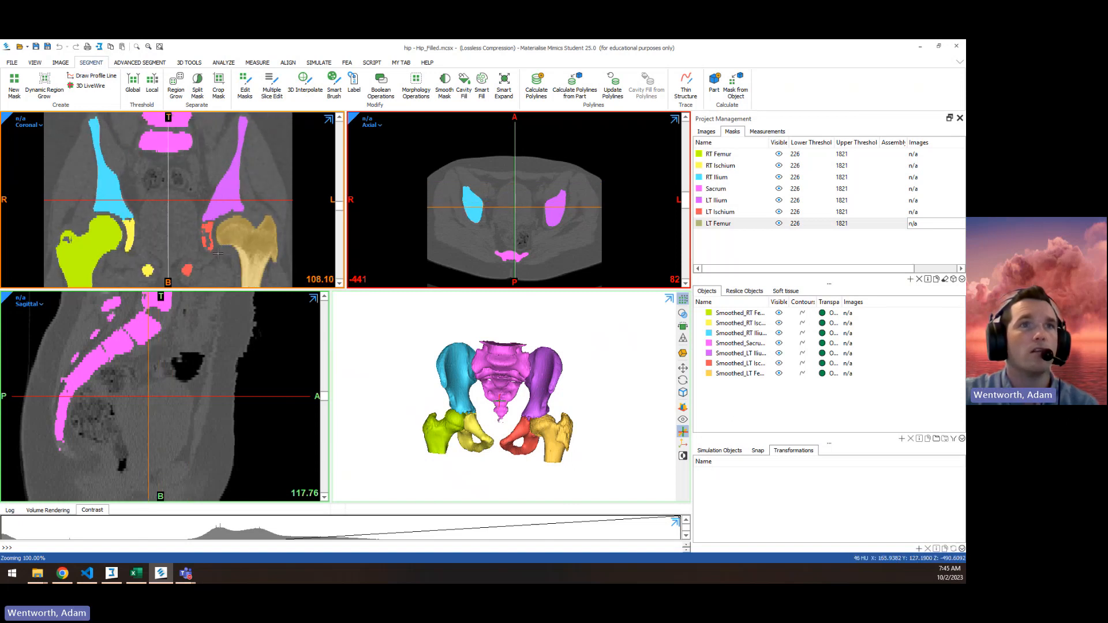
{"action": "scroll", "coordinate": [217, 253], "scroll_direction": "up", "scroll_amount": 2}
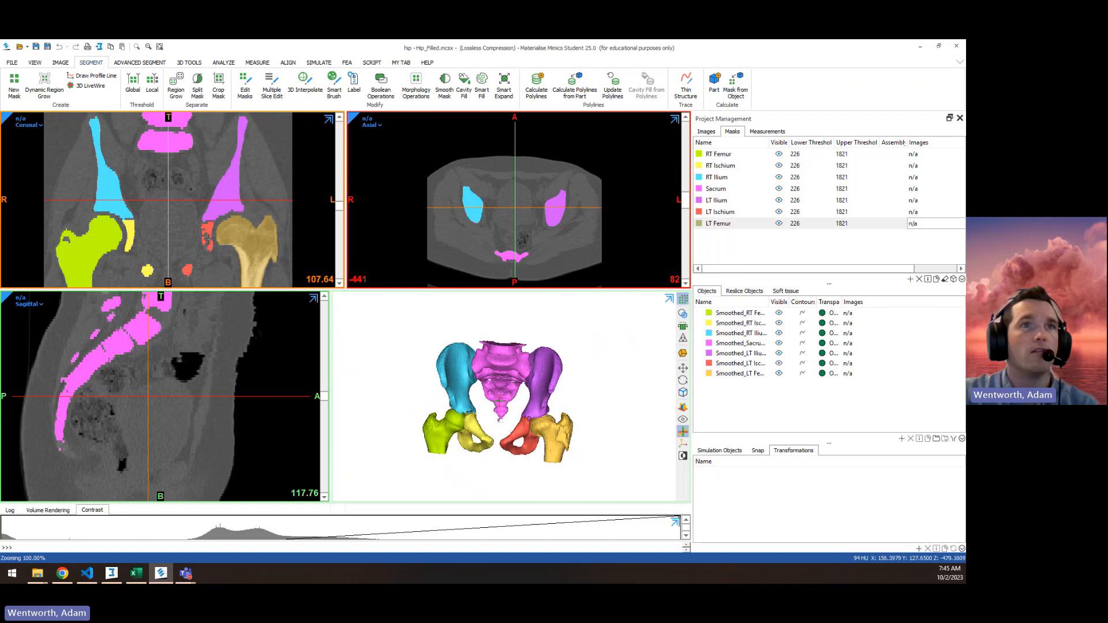
{"action": "scroll", "coordinate": [208, 238], "scroll_direction": "down", "scroll_amount": 10}
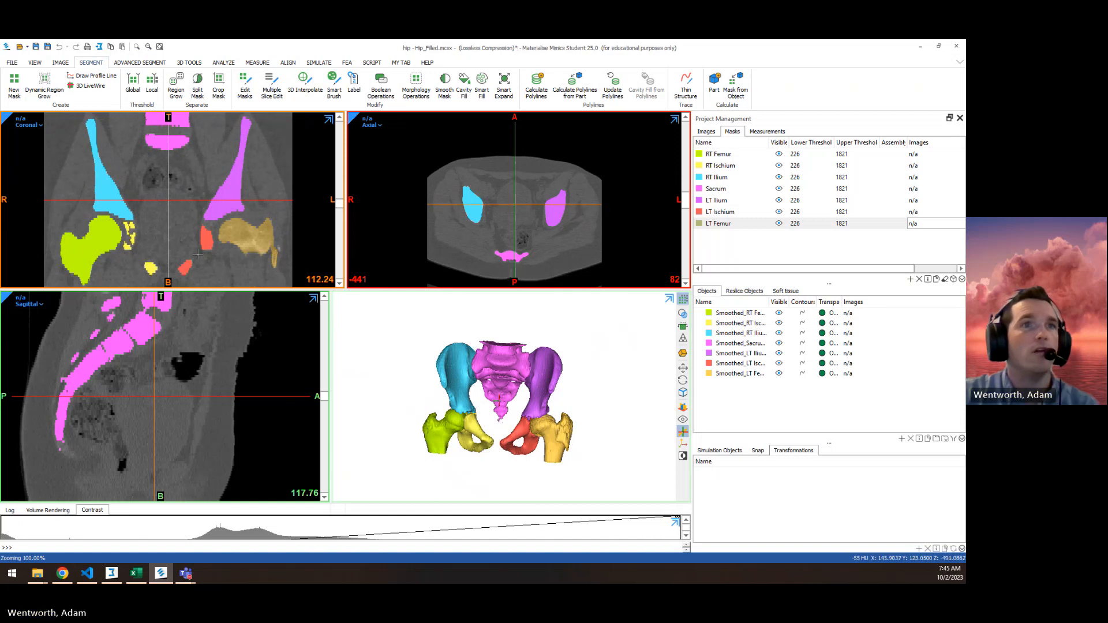
{"action": "scroll", "coordinate": [142, 240], "scroll_direction": "down", "scroll_amount": 8}
{"action": "scroll", "coordinate": [142, 240], "scroll_direction": "up", "scroll_amount": 7}
{"action": "scroll", "coordinate": [142, 240], "scroll_direction": "down", "scroll_amount": 5}
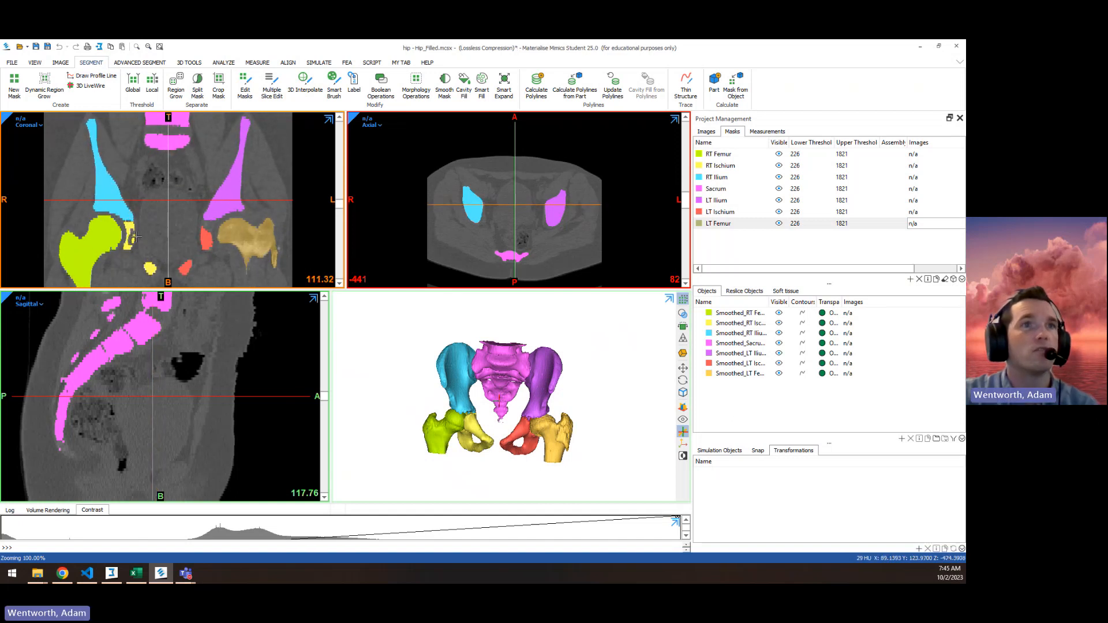
{"action": "scroll", "coordinate": [190, 266], "scroll_direction": "down", "scroll_amount": 3}
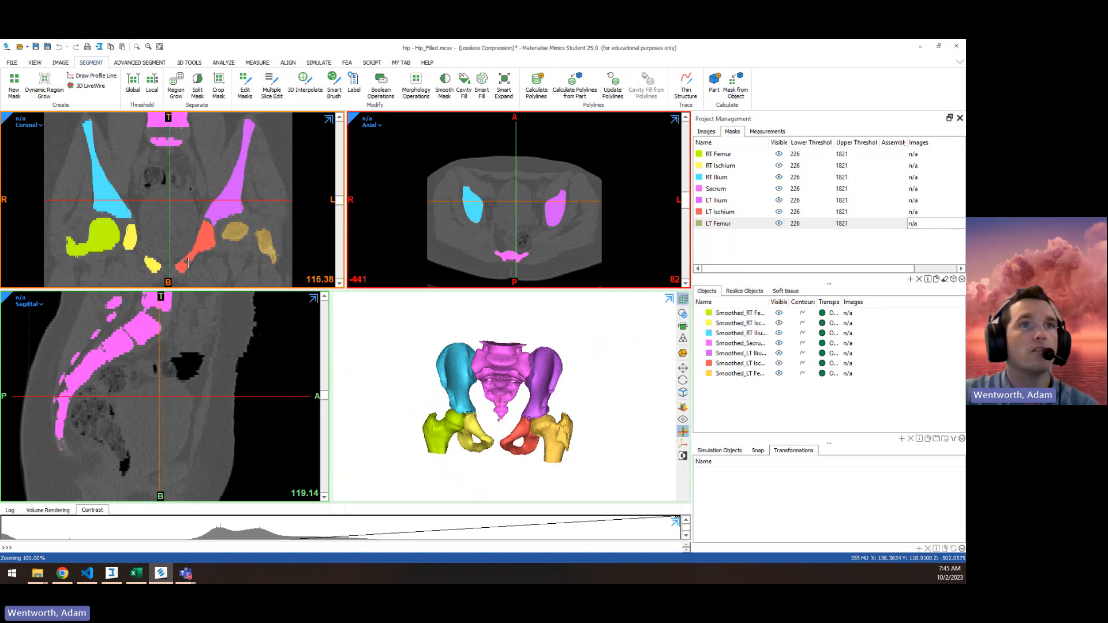
Locate the hole inside the LT Ischium on axial slice -499 and try Smart Fill's hole marking there
{"action": "left_click", "coordinate": [189, 262]}
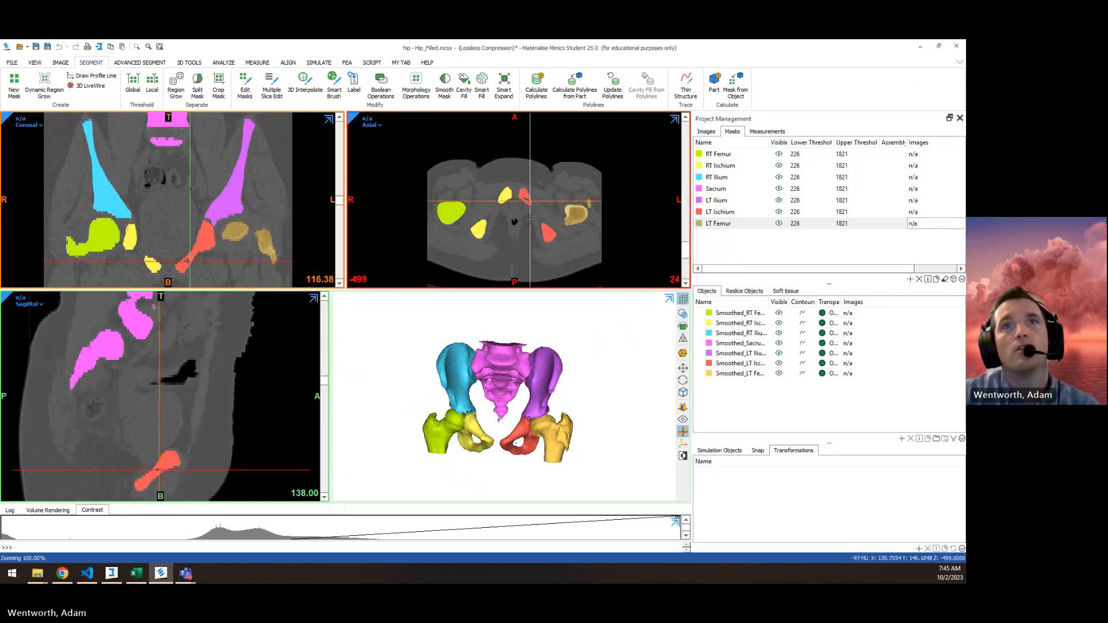
{"action": "scroll", "coordinate": [529, 218], "scroll_direction": "up", "scroll_amount": 10, "text": "ctrl"}
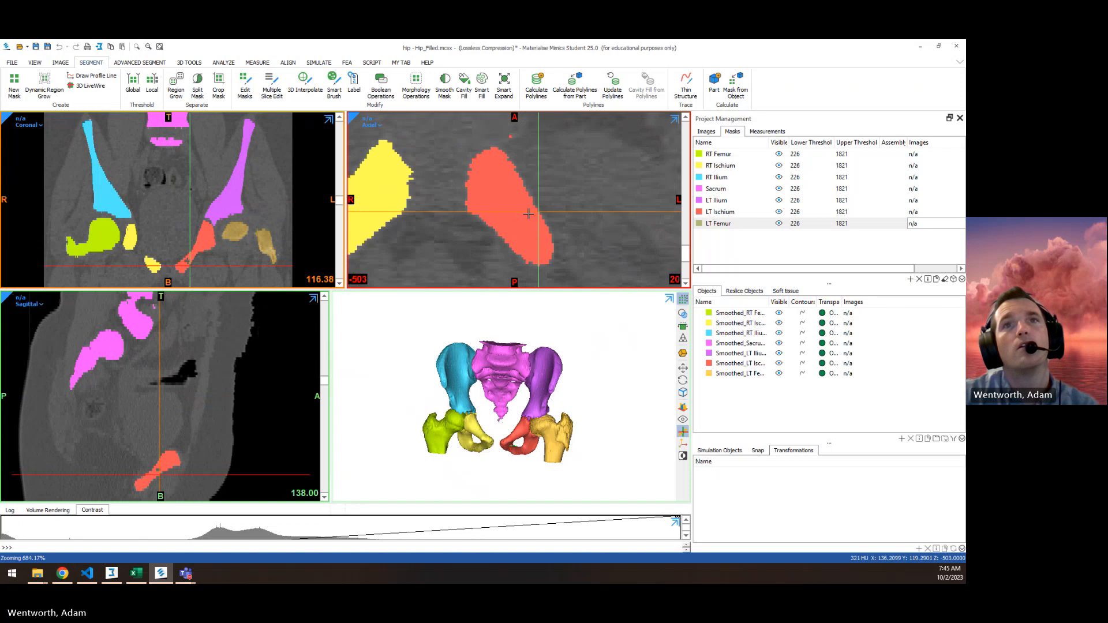
{"action": "scroll", "coordinate": [529, 215], "scroll_direction": "down", "scroll_amount": 4}
{"action": "left_click", "coordinate": [482, 86]}
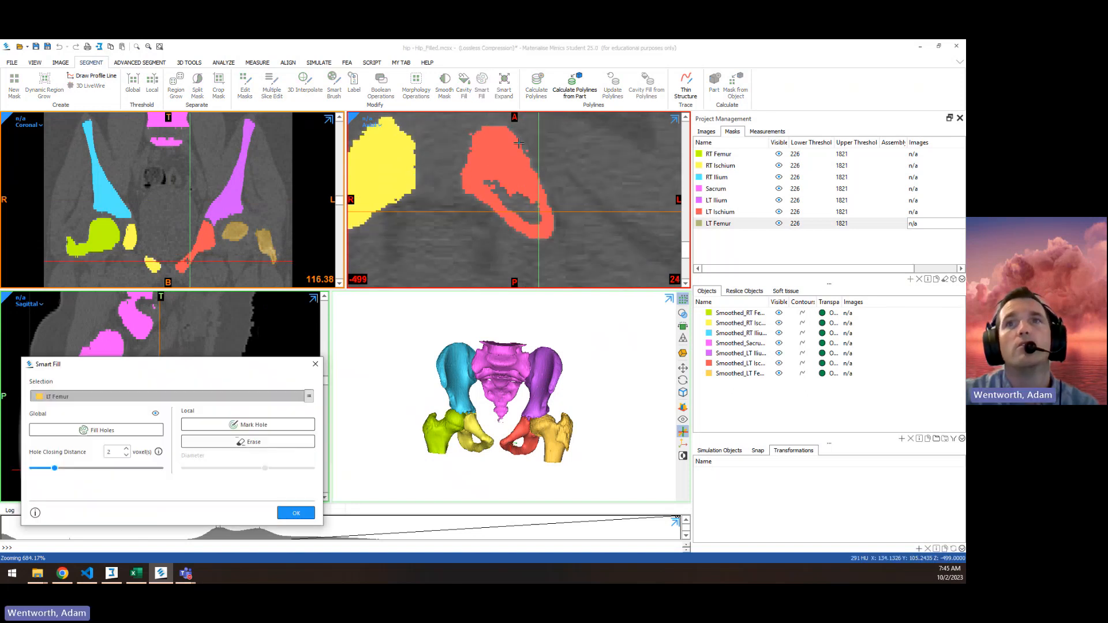
{"action": "left_click", "coordinate": [224, 426]}
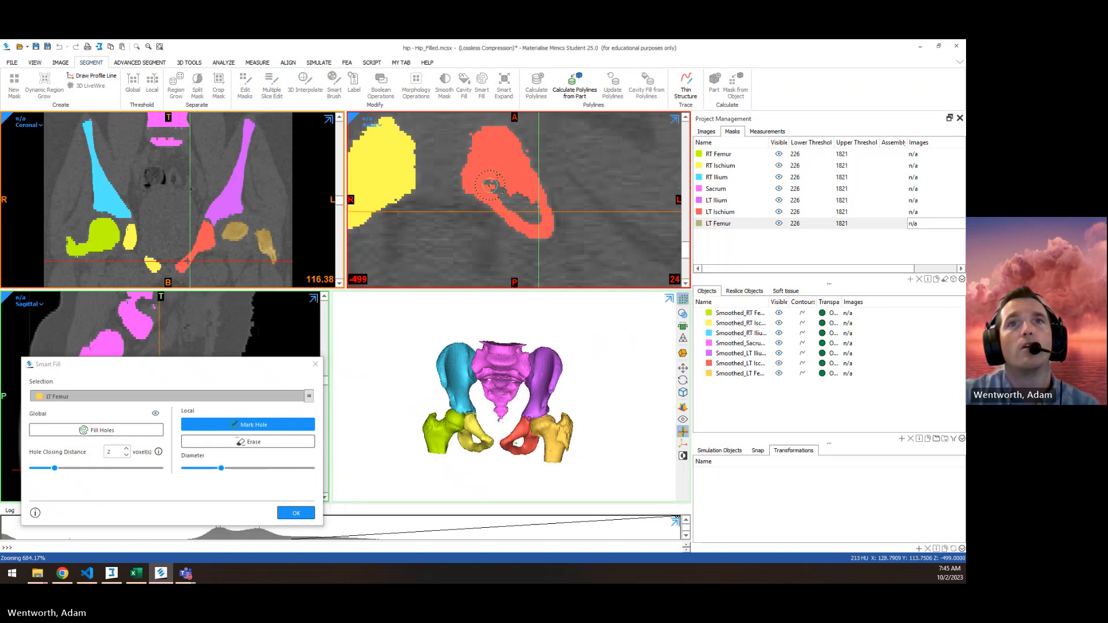
{"action": "left_click", "coordinate": [315, 364]}
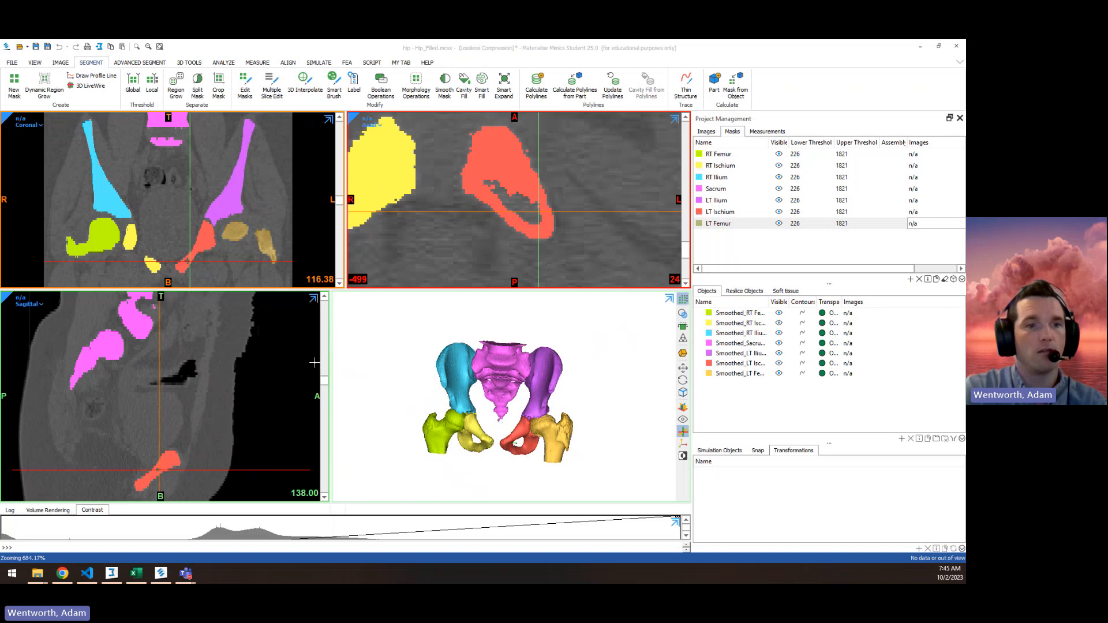
Examine the LT Ischium for unfilled holes on axial slices -505 to -497 and in the enlarged coronal view
{"action": "left_click", "coordinate": [745, 374]}
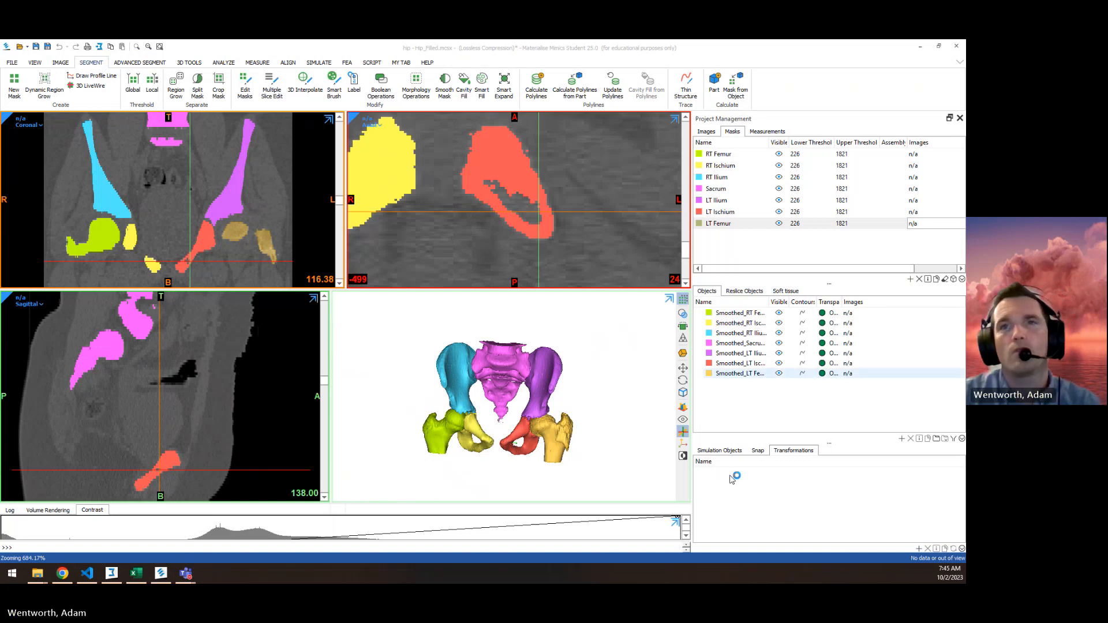
{"action": "scroll", "coordinate": [542, 186], "scroll_direction": "down", "scroll_amount": 3}
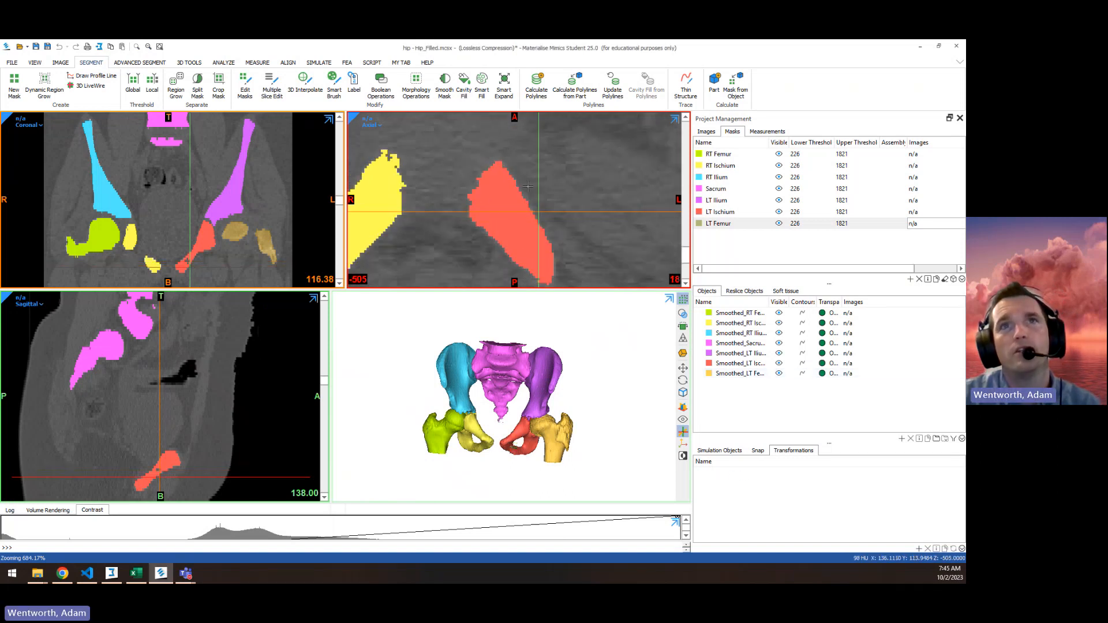
{"action": "scroll", "coordinate": [528, 202], "scroll_direction": "up", "scroll_amount": 5}
{"action": "scroll", "coordinate": [527, 202], "scroll_direction": "down", "scroll_amount": 2}
{"action": "scroll", "coordinate": [527, 202], "scroll_direction": "down", "scroll_amount": 2}
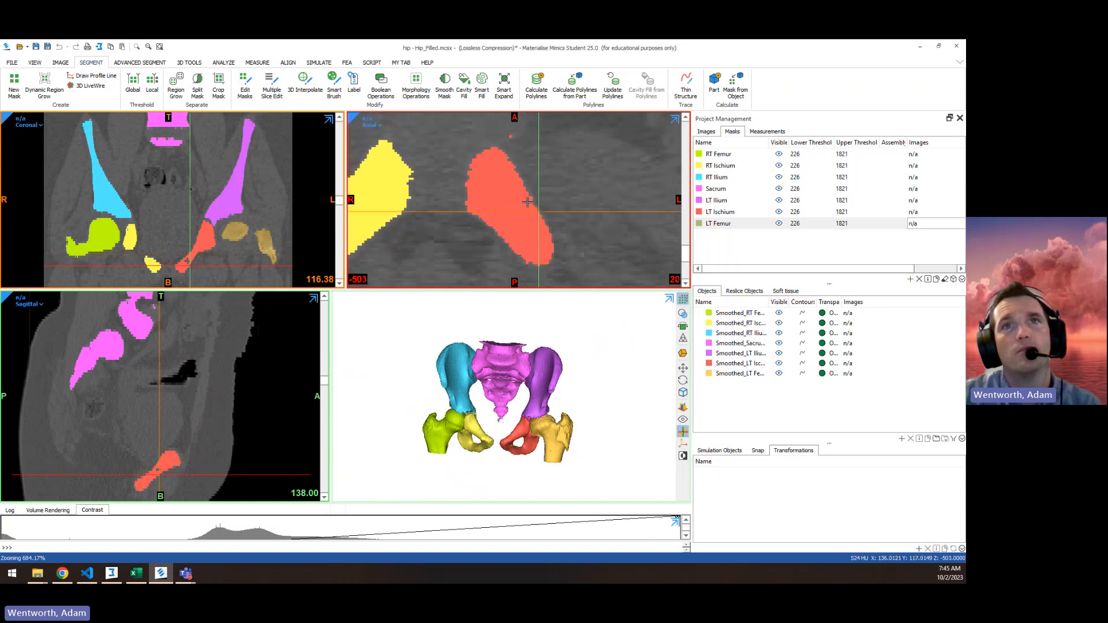
{"action": "scroll", "coordinate": [524, 202], "scroll_direction": "up", "scroll_amount": 2}
{"action": "scroll", "coordinate": [499, 197], "scroll_direction": "down", "scroll_amount": 4}
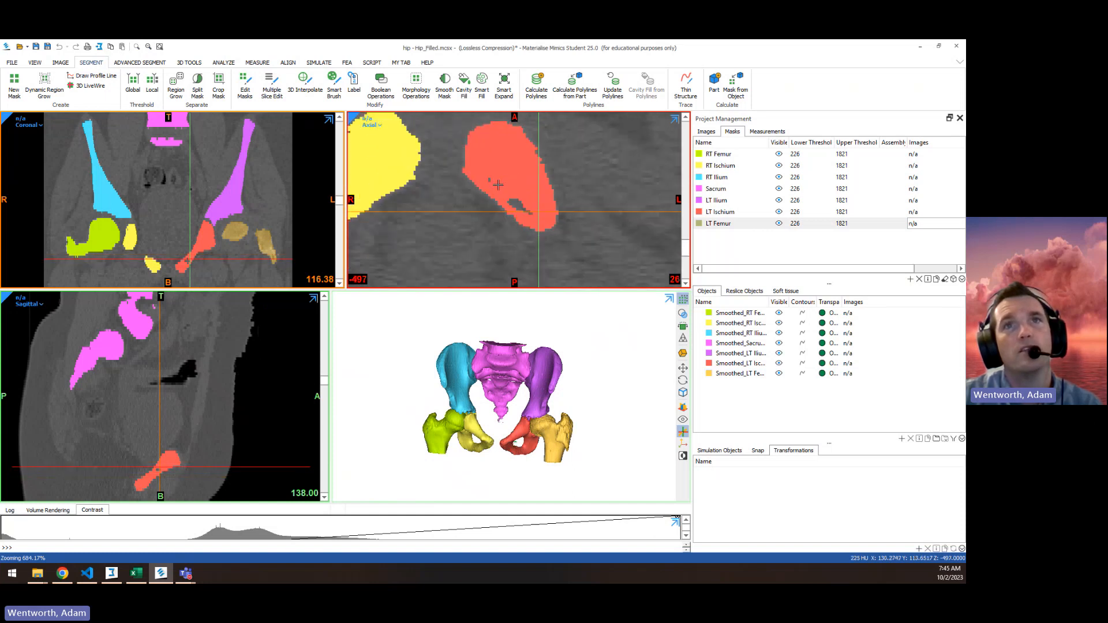
{"action": "scroll", "coordinate": [193, 242], "scroll_direction": "up", "scroll_amount": 1}
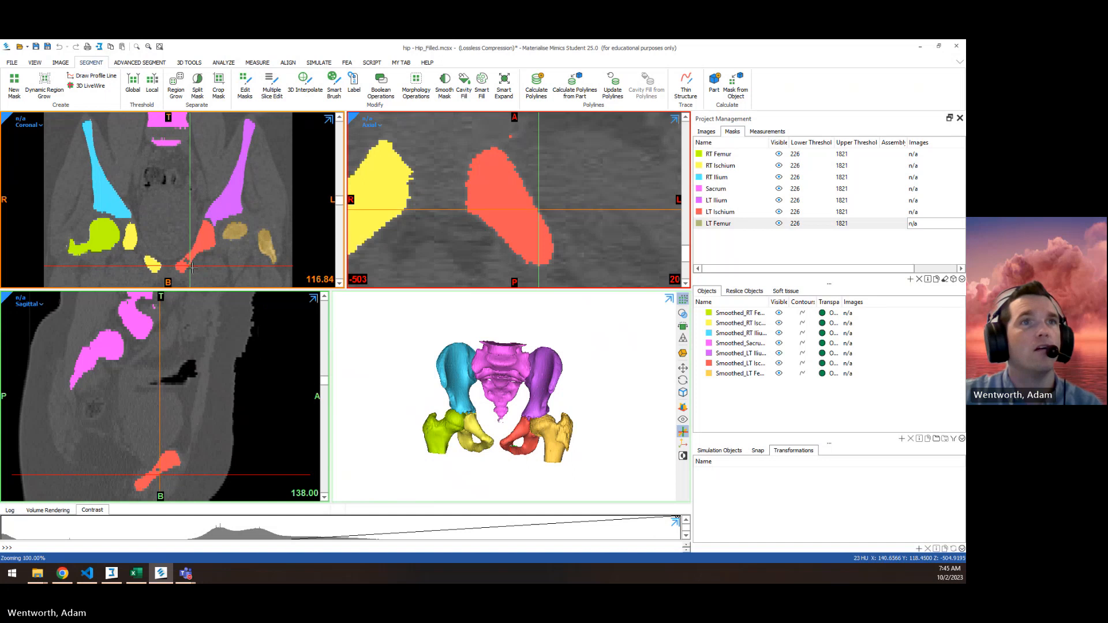
{"action": "scroll", "coordinate": [196, 241], "scroll_direction": "up", "scroll_amount": 3, "text": "ctrl"}
{"action": "scroll", "coordinate": [170, 243], "scroll_direction": "down", "scroll_amount": 2}
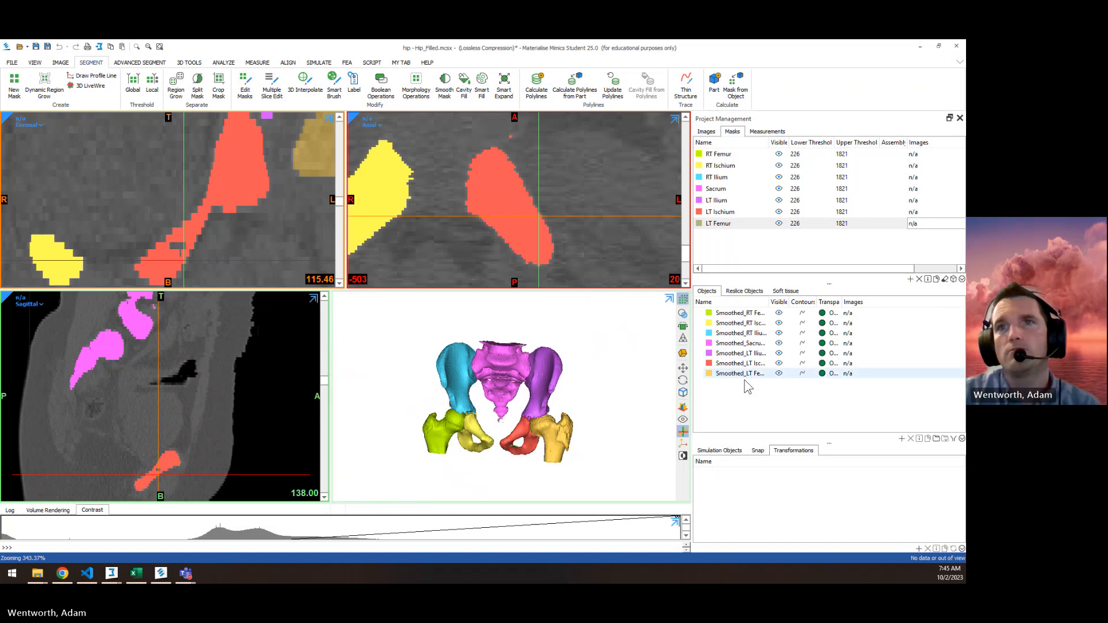
{"action": "left_click", "coordinate": [728, 314]}
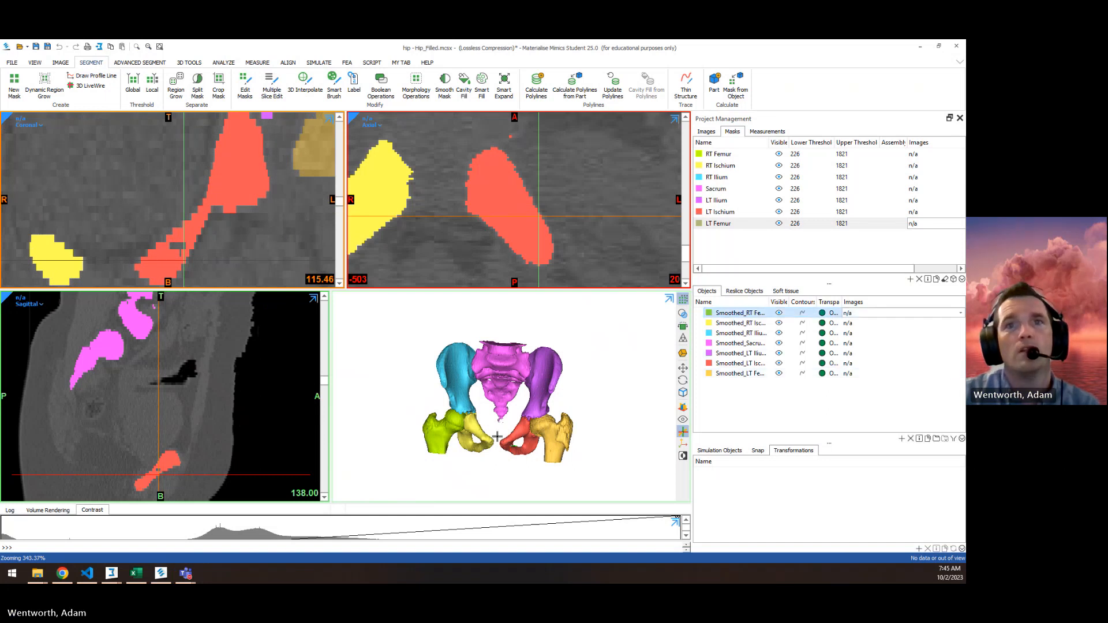
{"action": "scroll", "coordinate": [497, 436], "scroll_direction": "up", "scroll_amount": 5}
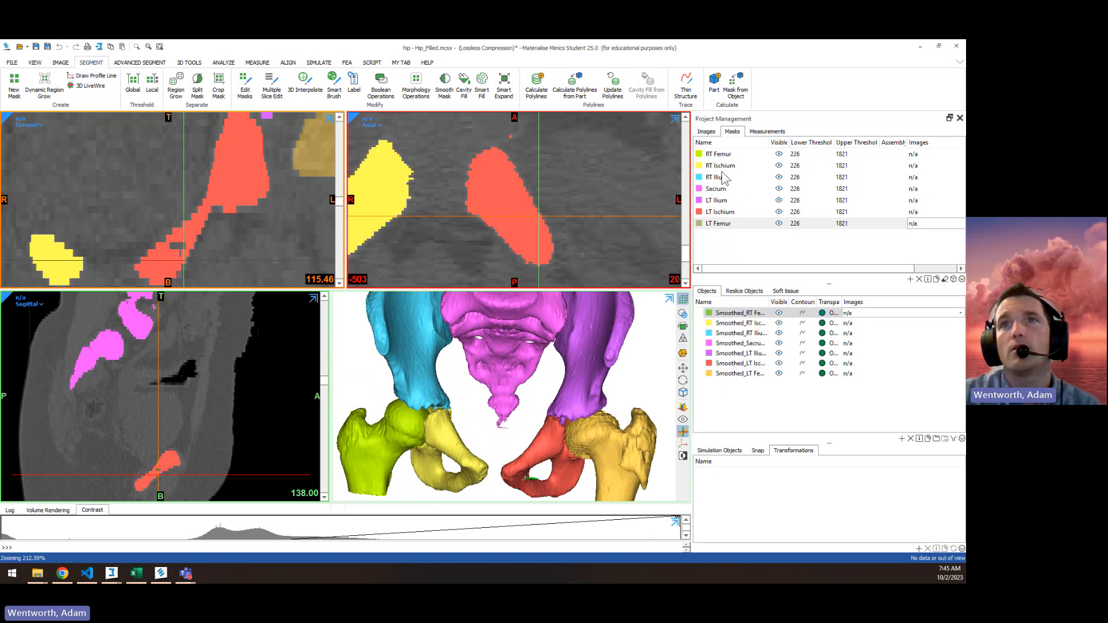
{"action": "left_click", "coordinate": [717, 155]}
{"action": "left_click", "coordinate": [728, 225], "text": "shift"}
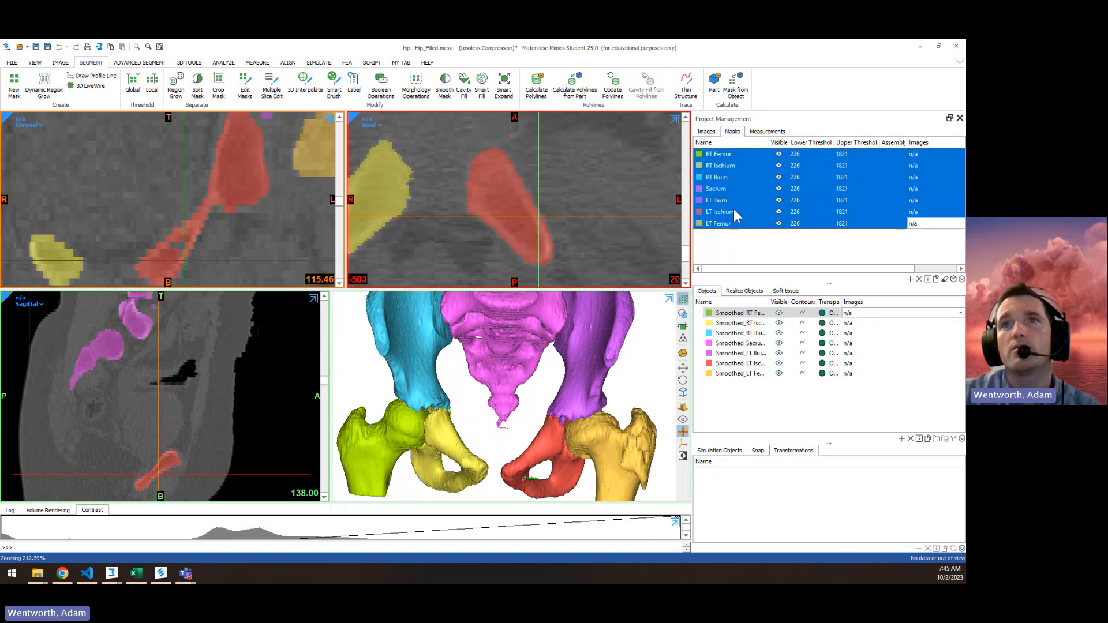
{"action": "right_click", "coordinate": [739, 188]}
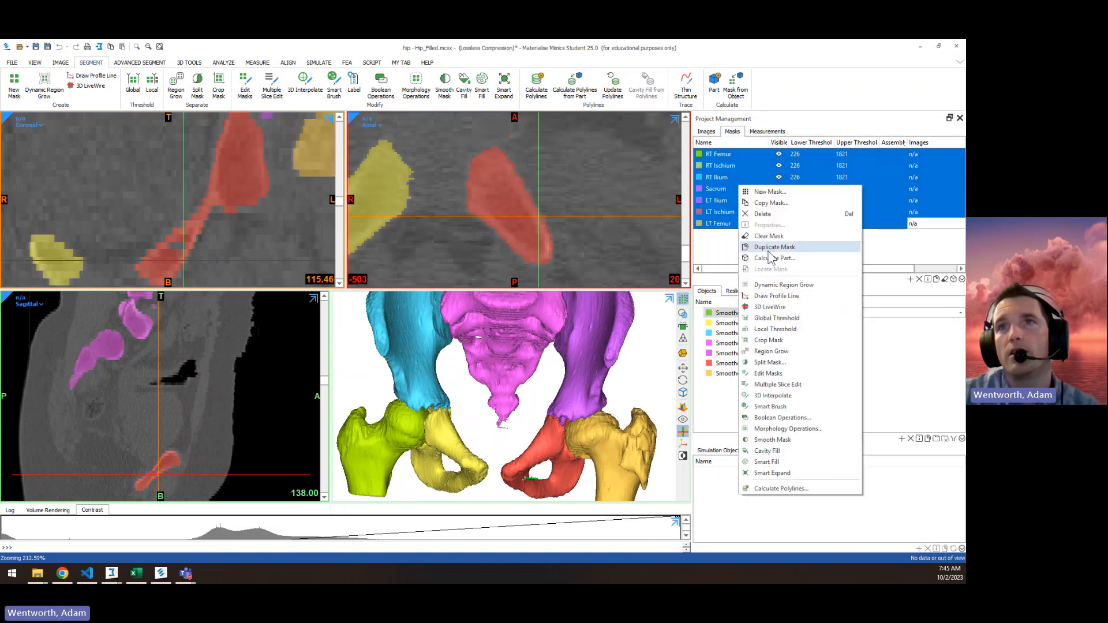
{"action": "left_click", "coordinate": [732, 367]}
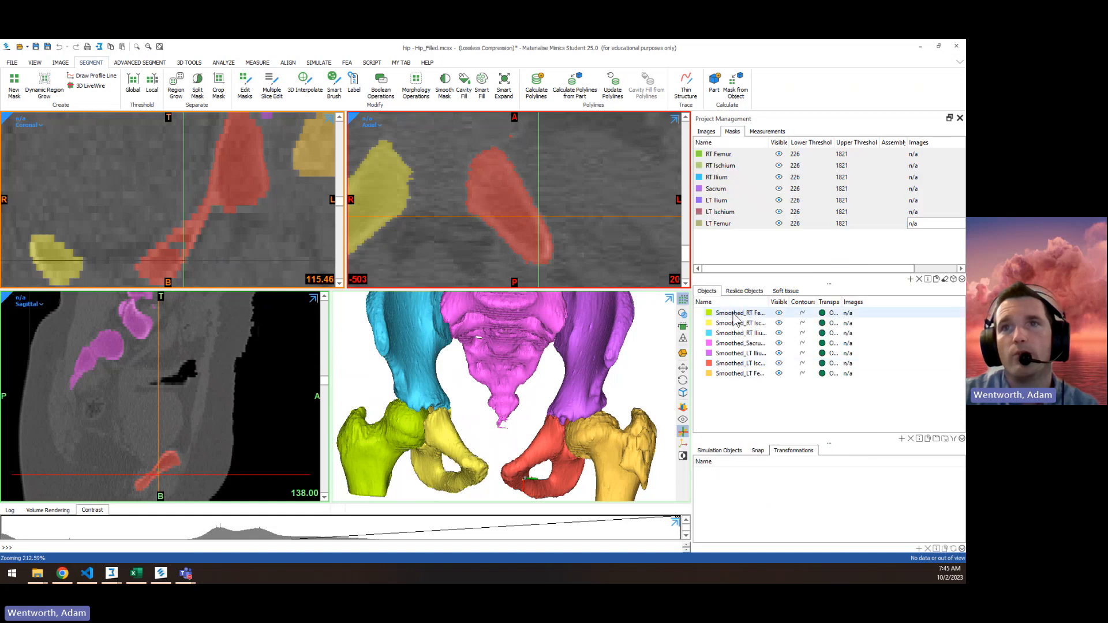
{"action": "left_click", "coordinate": [731, 313]}
{"action": "left_click", "coordinate": [732, 374], "text": "shift"}
{"action": "scroll", "coordinate": [634, 384], "scroll_direction": "down", "scroll_amount": 3}
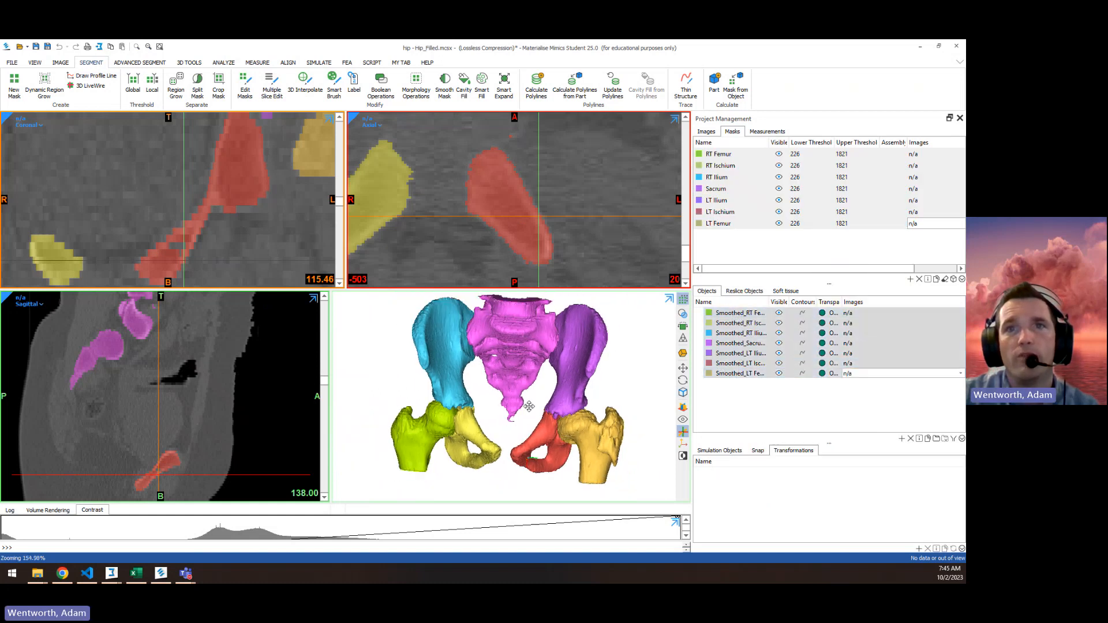
{"action": "right_click_drag", "start_coordinate": [652, 380], "coordinate": [644, 392]}
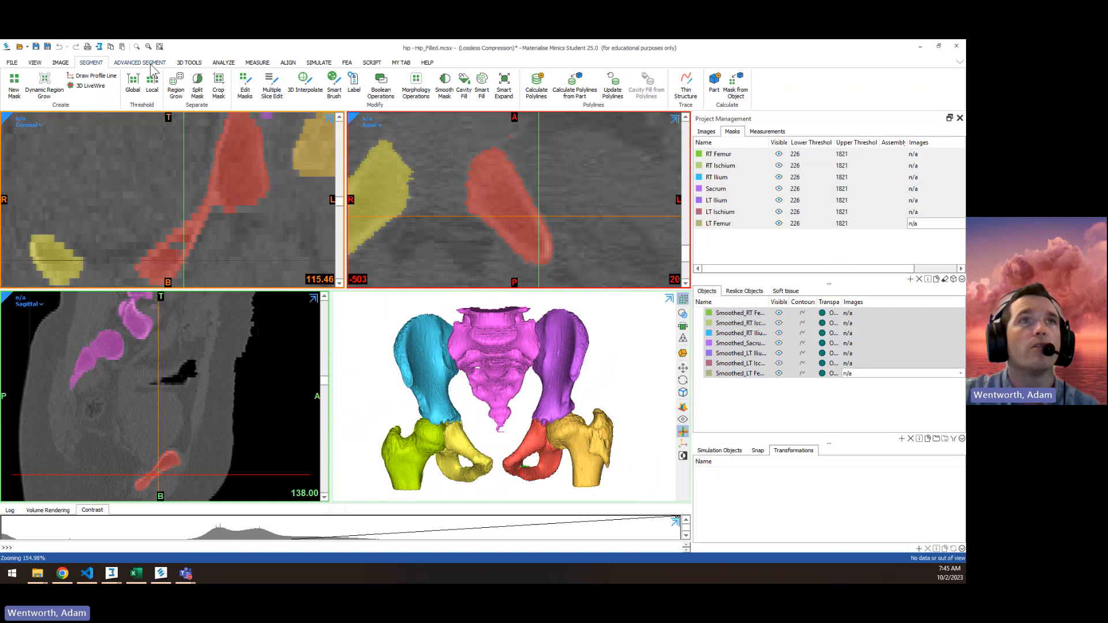
{"action": "left_click", "coordinate": [189, 62]}
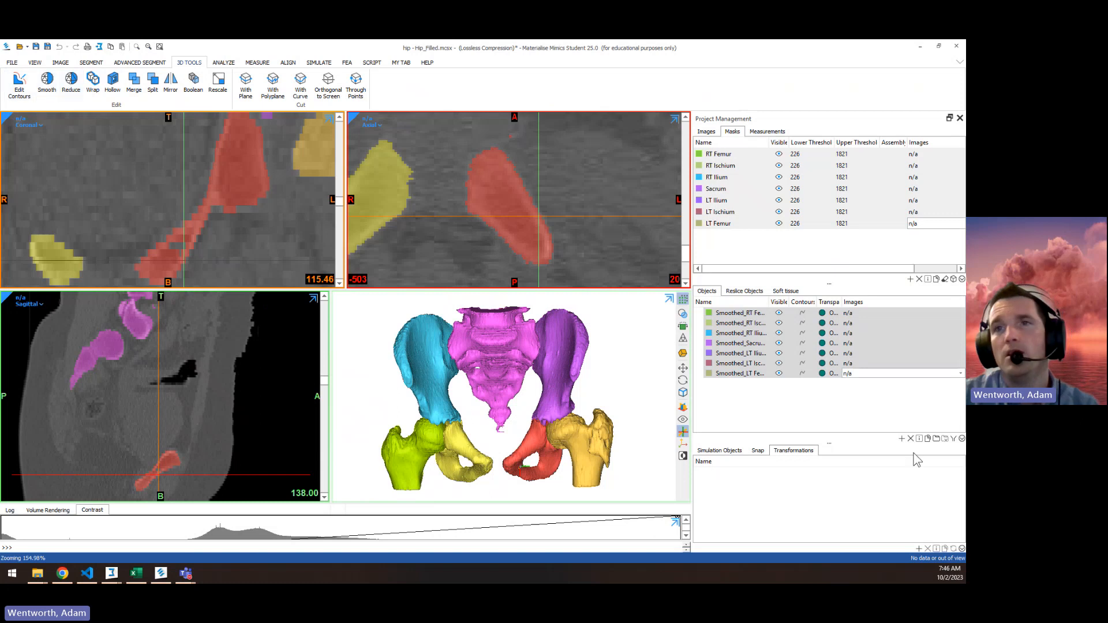
Copy the seven smoothed femur, ischium, ilium and sacrum parts to the clipboard, without the masks
{"action": "left_click", "coordinate": [759, 397]}
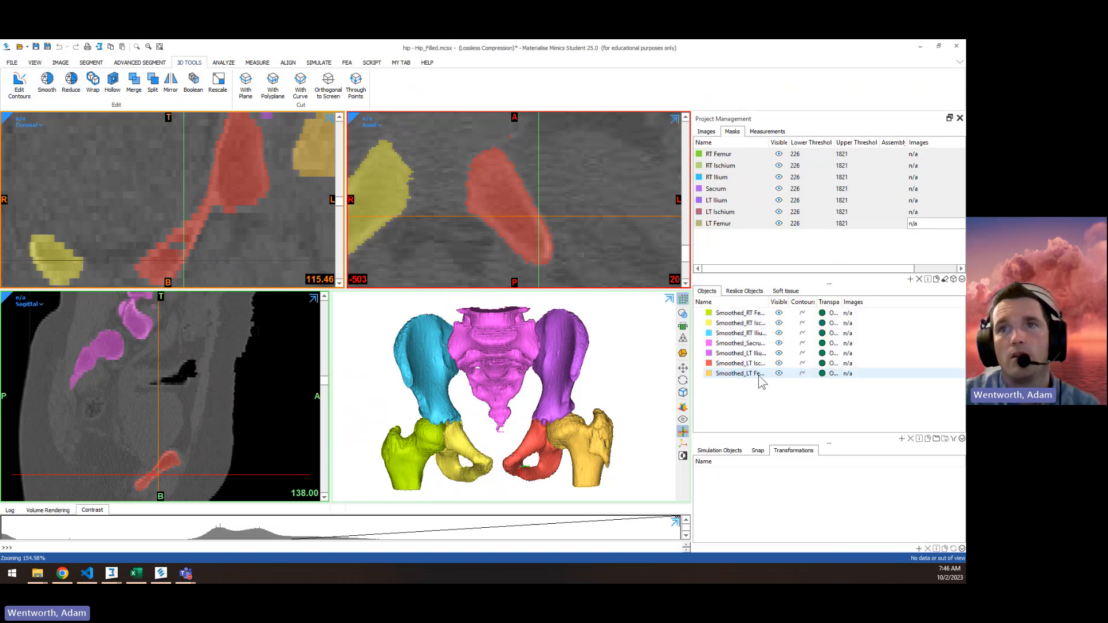
{"action": "key", "text": "ctrl+c"}
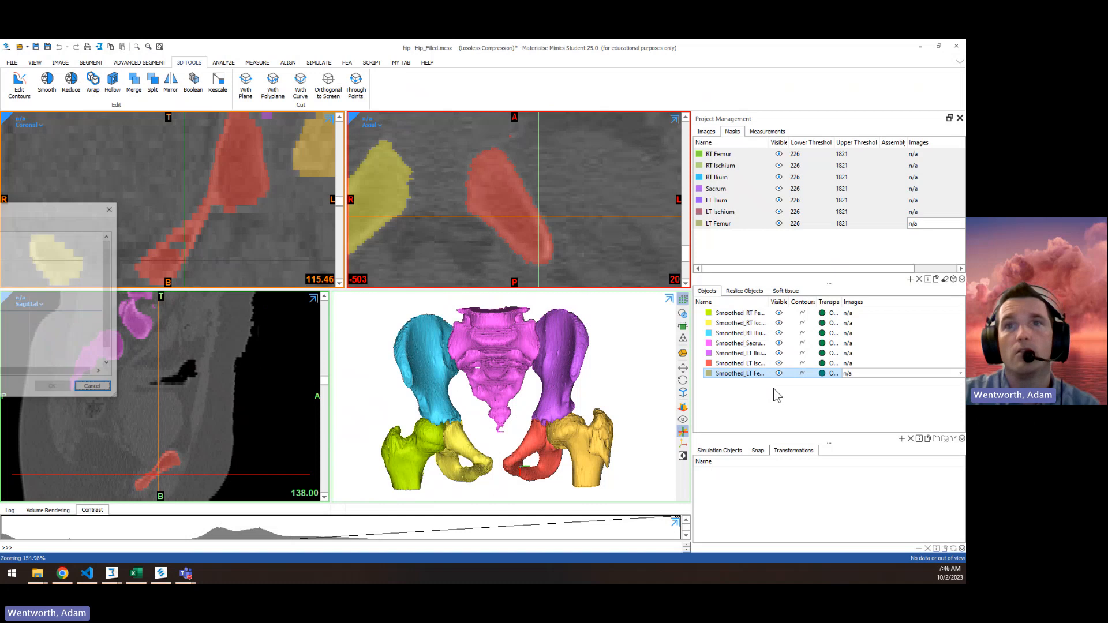
{"action": "left_click_drag", "start_coordinate": [20, 211], "coordinate": [498, 193]}
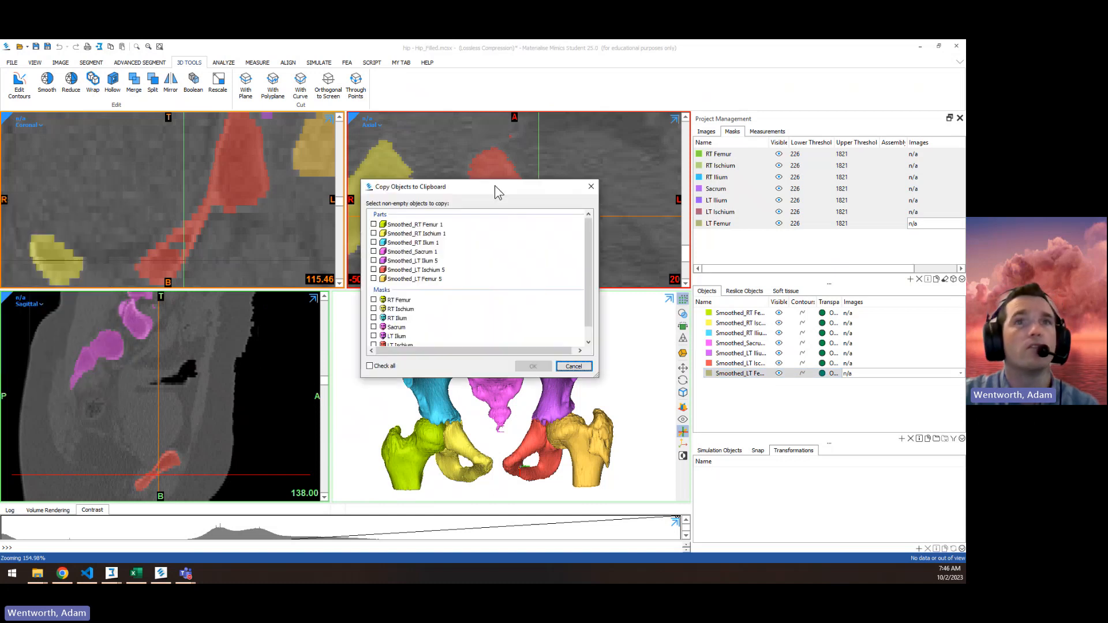
{"action": "left_click", "coordinate": [373, 224]}
{"action": "left_click", "coordinate": [373, 233]}
{"action": "left_click", "coordinate": [373, 243]}
{"action": "left_click", "coordinate": [373, 251]}
{"action": "left_click", "coordinate": [373, 260]}
{"action": "left_click", "coordinate": [373, 270]}
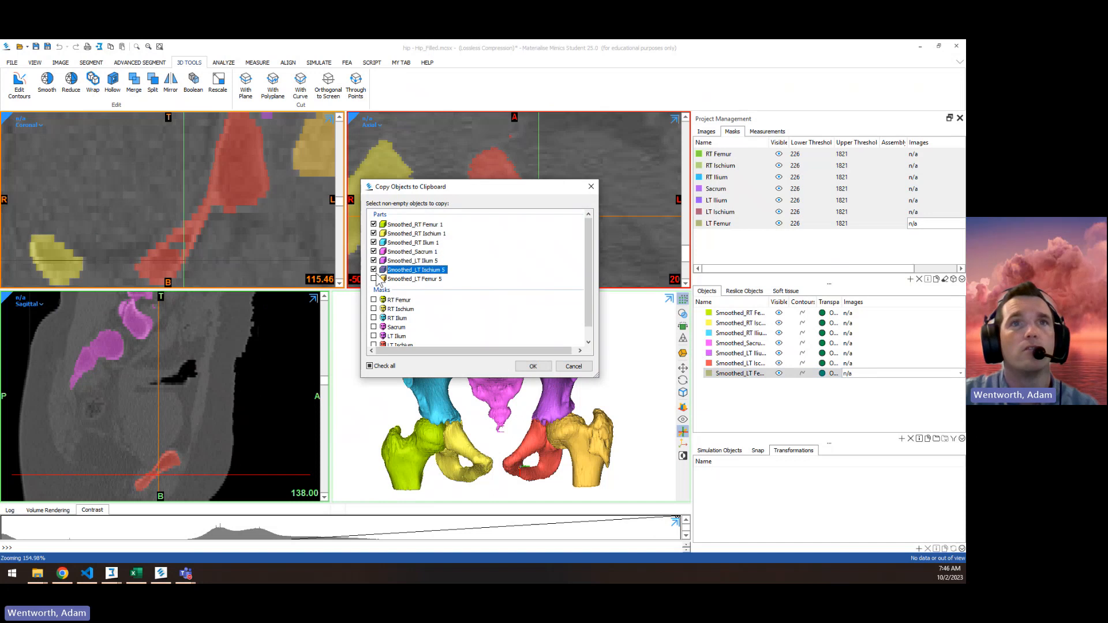
{"action": "left_click", "coordinate": [373, 279]}
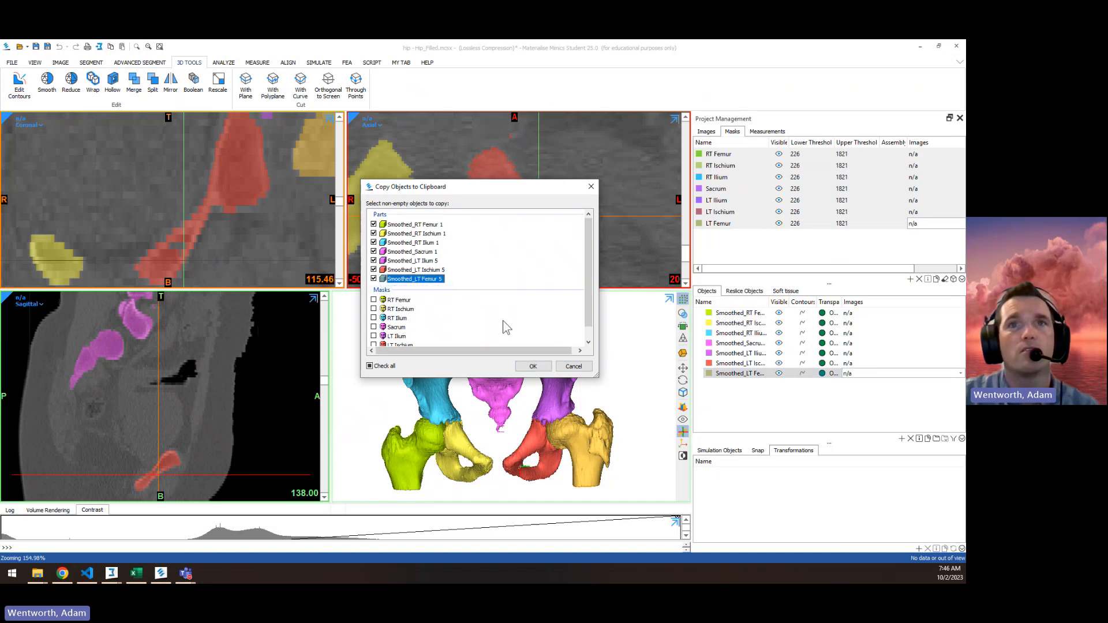
{"action": "left_click", "coordinate": [531, 367]}
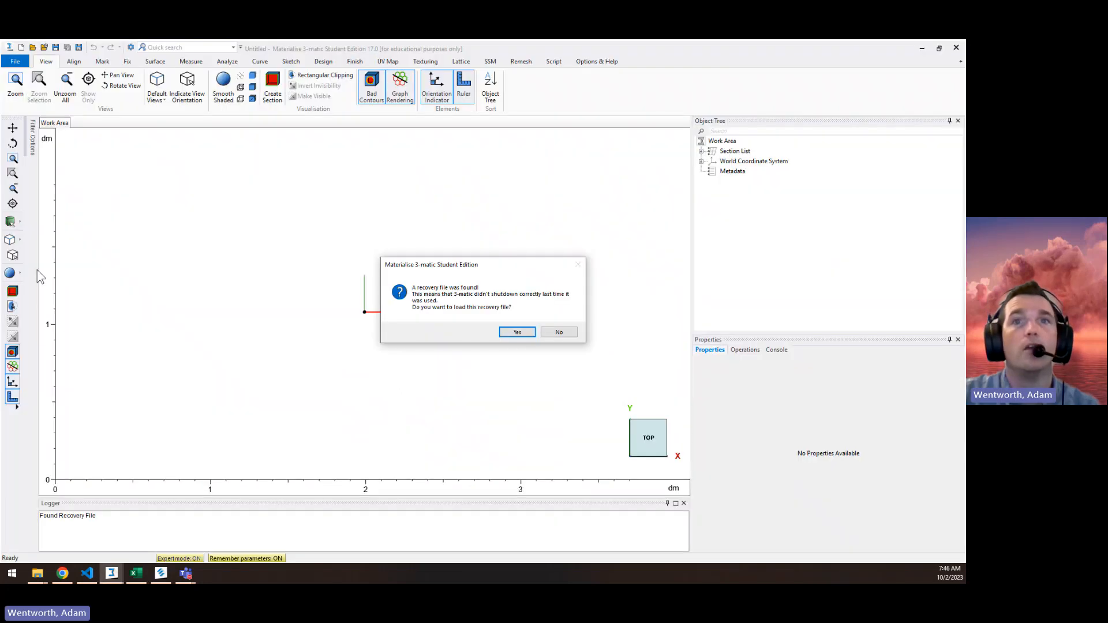
Switch to 3-matic, decline loading the recovery file, and paste in the copied bone parts, shown from the front
{"action": "left_click", "coordinate": [571, 331]}
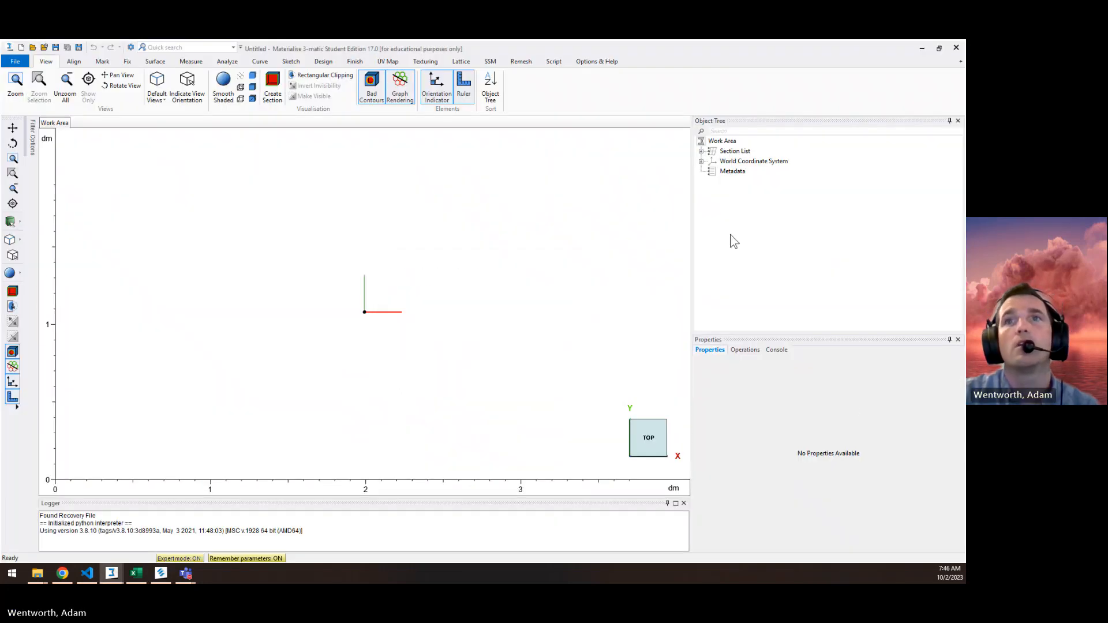
{"action": "left_click", "coordinate": [752, 198]}
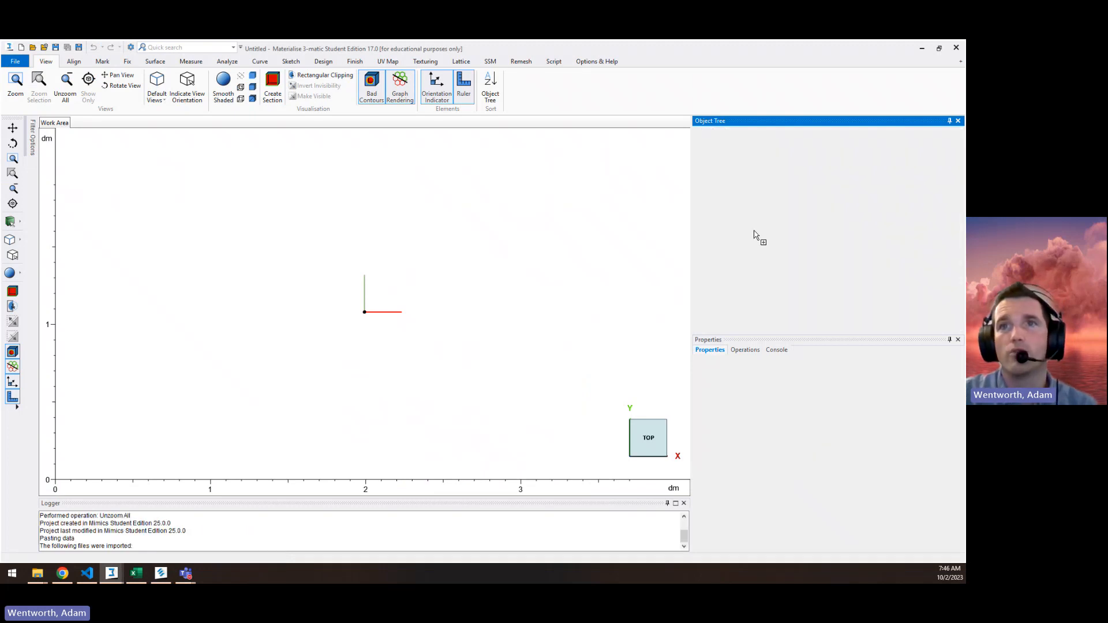
{"action": "right_click_drag", "start_coordinate": [566, 316], "coordinate": [477, 375]}
{"action": "left_click", "coordinate": [646, 439]}
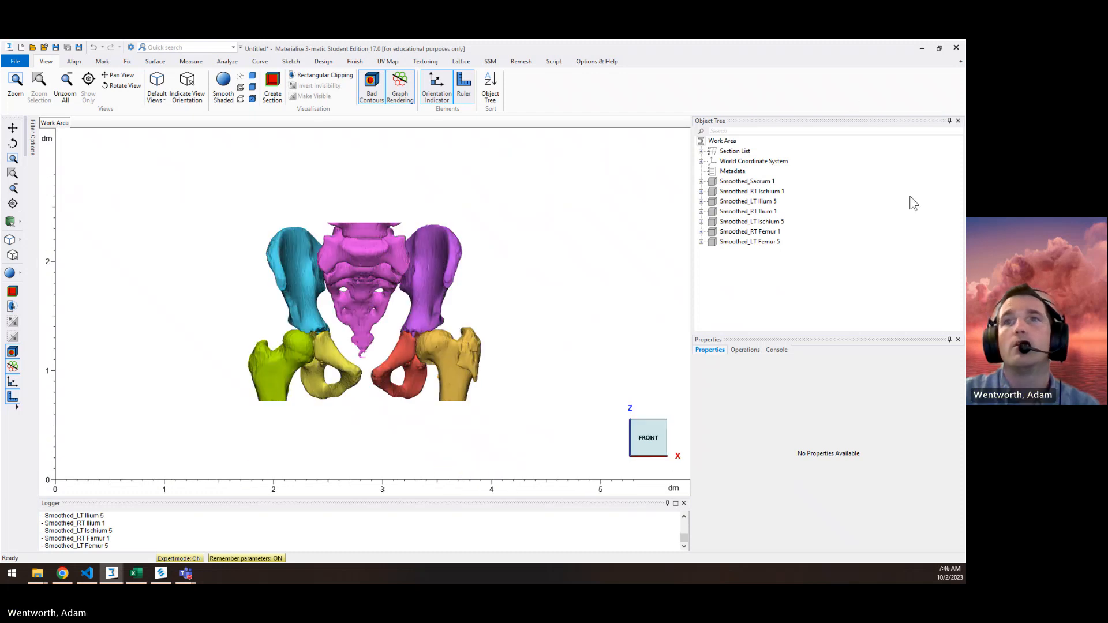
Set the part colour of all seven bone parts to the light beige custom colour
{"action": "left_click", "coordinate": [746, 183]}
{"action": "left_click", "coordinate": [759, 242], "text": "shift"}
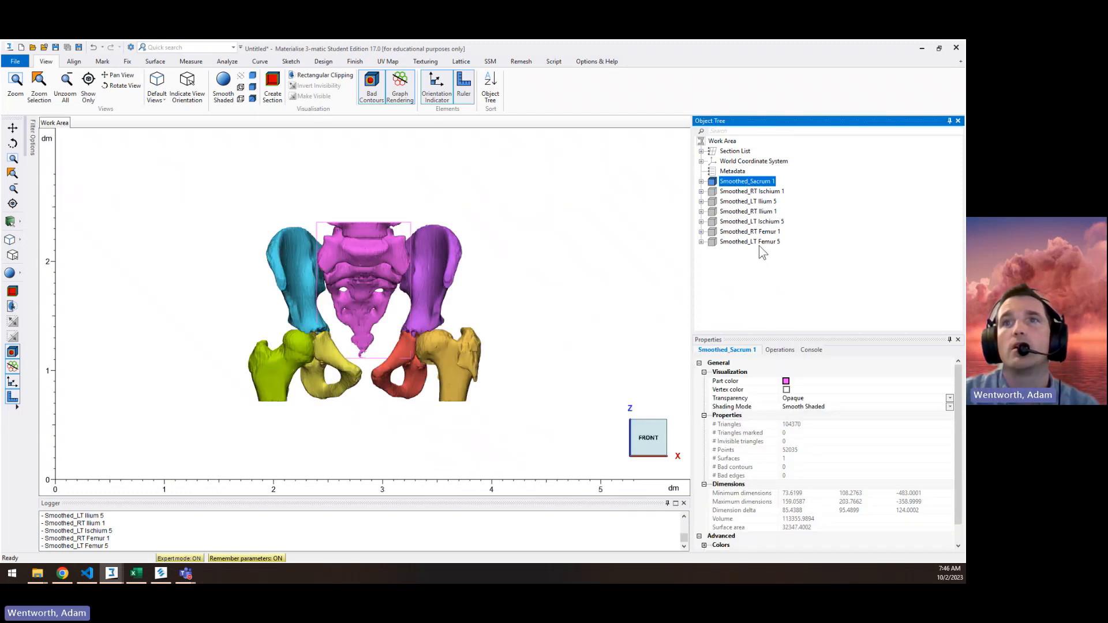
{"action": "left_click", "coordinate": [785, 437]}
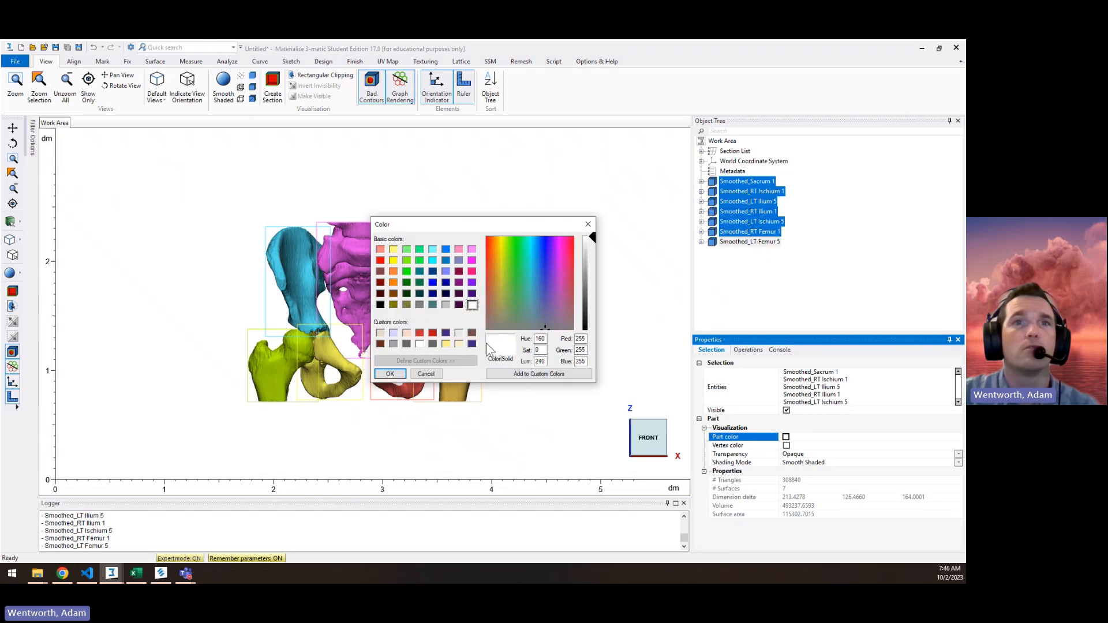
{"action": "left_click", "coordinate": [380, 333]}
{"action": "left_click", "coordinate": [390, 374]}
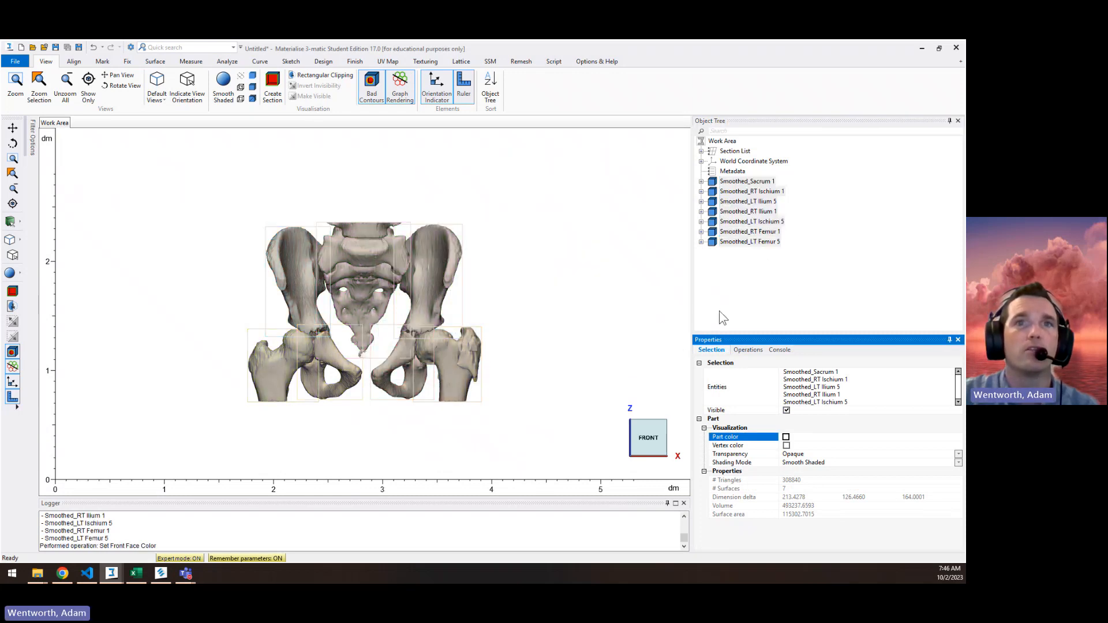
{"action": "left_click", "coordinate": [800, 279]}
Examine the surface roughness and ridges of the femurs, ischia and sacrum from the front and back
{"action": "scroll", "coordinate": [372, 347], "scroll_direction": "up", "scroll_amount": 4}
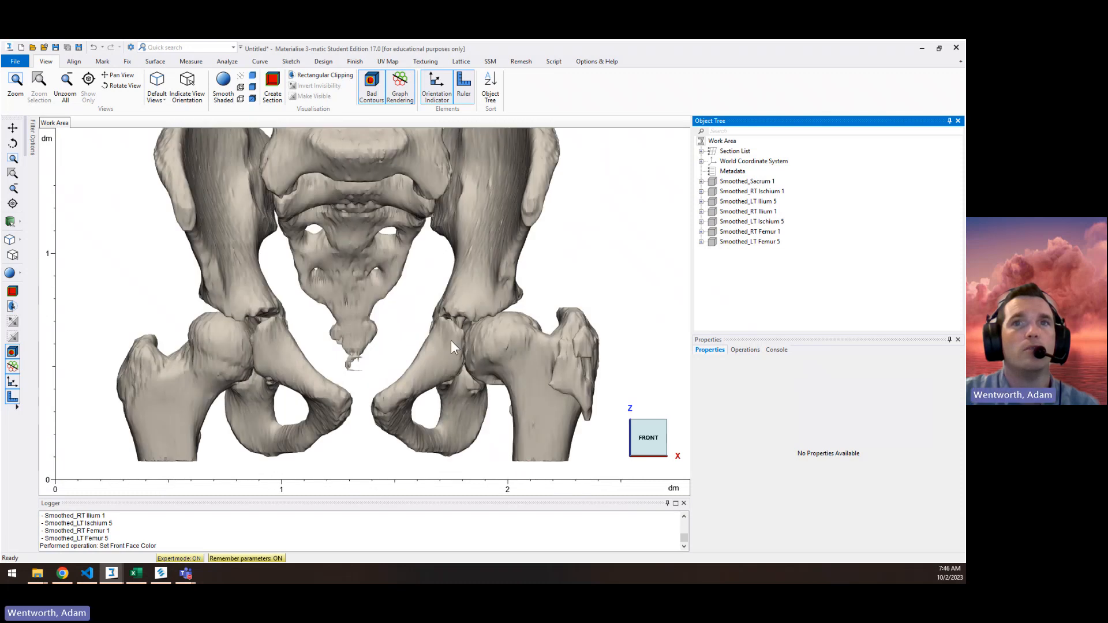
{"action": "scroll", "coordinate": [451, 340], "scroll_direction": "up", "scroll_amount": 1}
{"action": "middle_click_drag", "start_coordinate": [451, 339], "coordinate": [450, 301]}
{"action": "right_click_drag", "start_coordinate": [450, 298], "coordinate": [594, 258]}
{"action": "scroll", "coordinate": [451, 298], "scroll_direction": "down", "scroll_amount": 5}
{"action": "scroll", "coordinate": [393, 324], "scroll_direction": "up", "scroll_amount": 5}
{"action": "scroll", "coordinate": [381, 276], "scroll_direction": "down", "scroll_amount": 4}
{"action": "scroll", "coordinate": [402, 328], "scroll_direction": "up", "scroll_amount": 5}
{"action": "right_click_drag", "start_coordinate": [260, 329], "coordinate": [302, 333]}
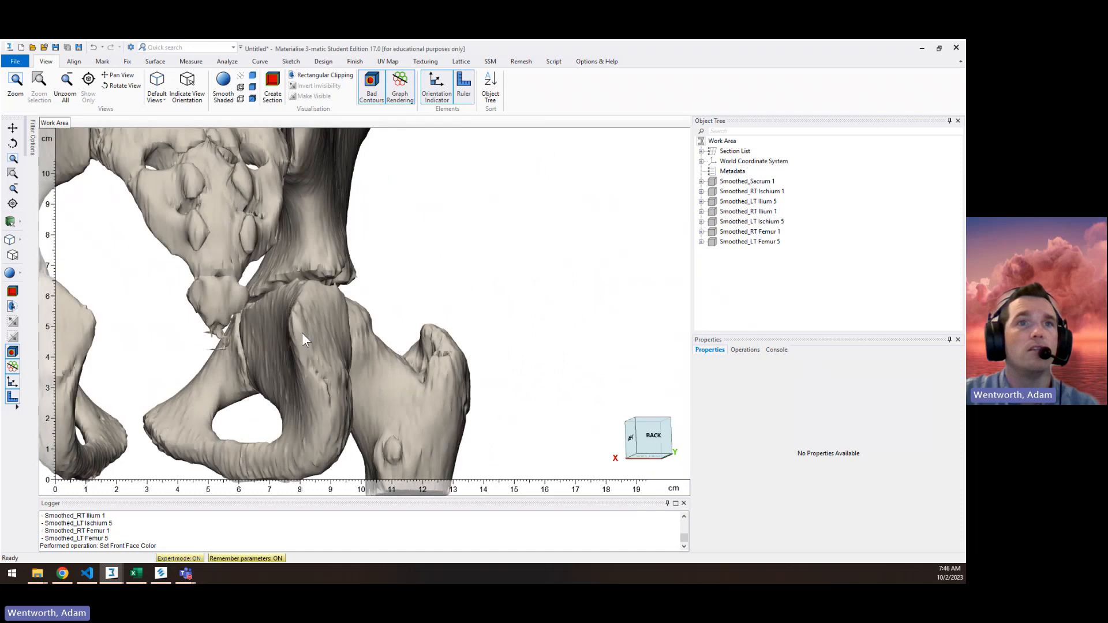
{"action": "middle_click_drag", "start_coordinate": [302, 332], "coordinate": [508, 337]}
{"action": "middle_click_drag", "start_coordinate": [225, 337], "coordinate": [274, 335]}
{"action": "right_click_drag", "start_coordinate": [274, 334], "coordinate": [329, 325]}
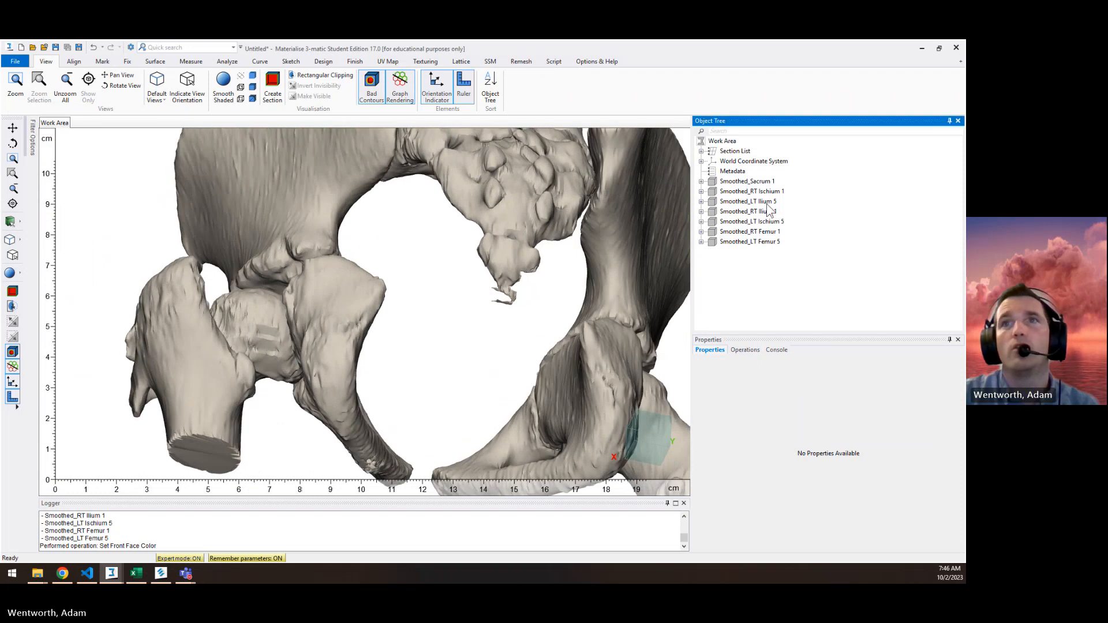
Reduce all seven parts with the Normal method, flip threshold angle 15, geometrical error 0.075 and 5 iterations
{"action": "left_click", "coordinate": [747, 181]}
{"action": "left_click", "coordinate": [759, 241], "text": "shift"}
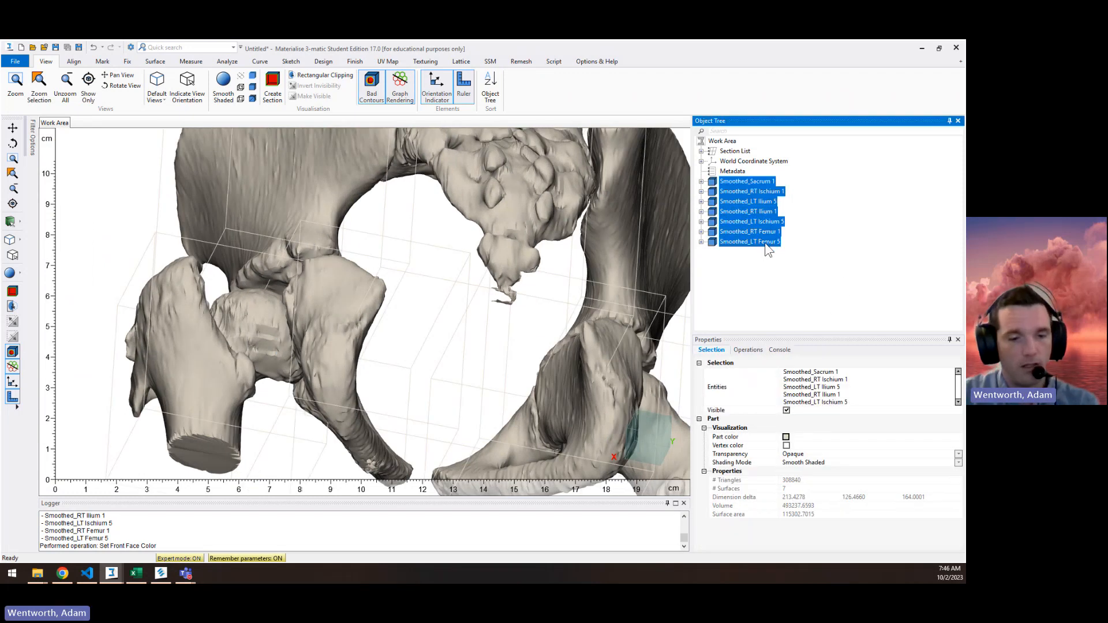
{"action": "key", "text": "ctrl+r"}
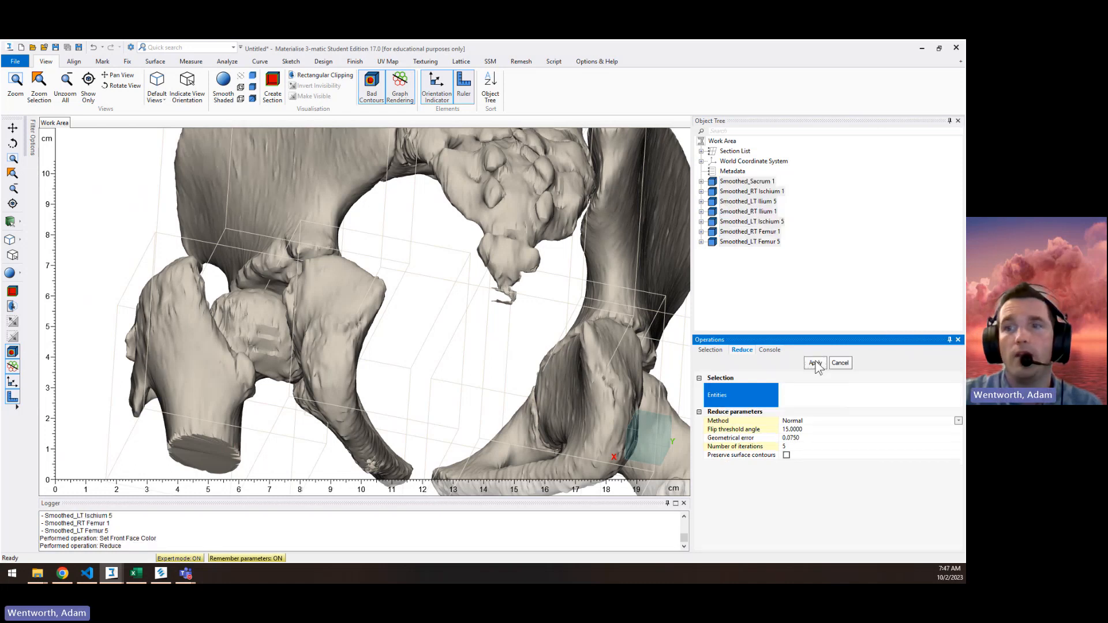
Try smoothing all seven parts with Laplacian (1st order), a smooth factor of 0.3 and 3 iterations, then undo it
{"action": "key", "text": "ctrl+m"}
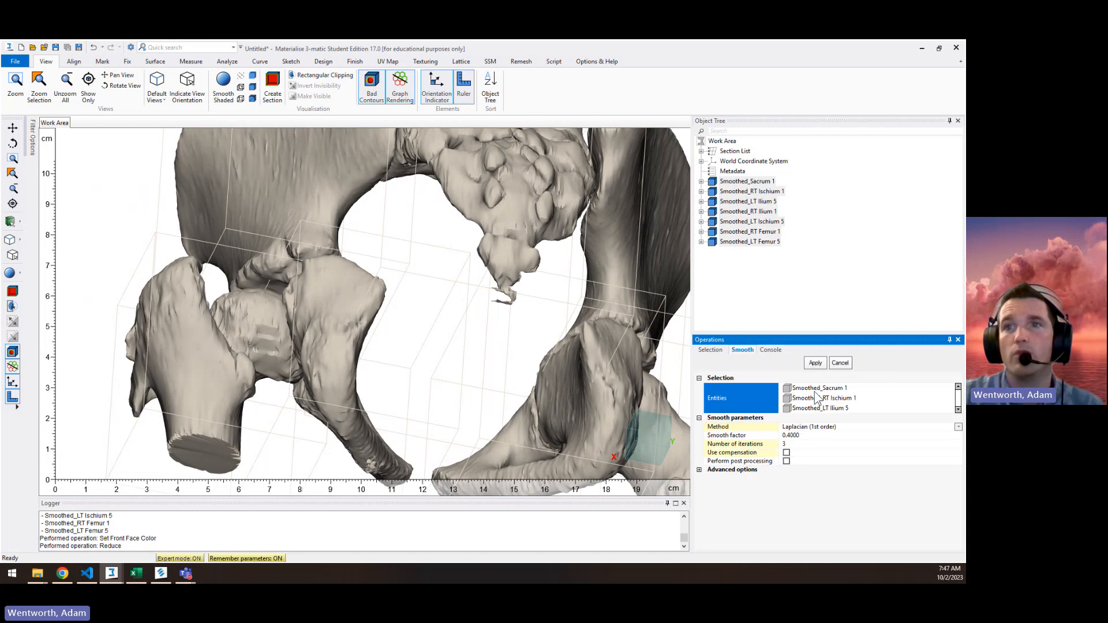
{"action": "left_click", "coordinate": [793, 437]}
{"action": "left_click", "coordinate": [835, 444]}
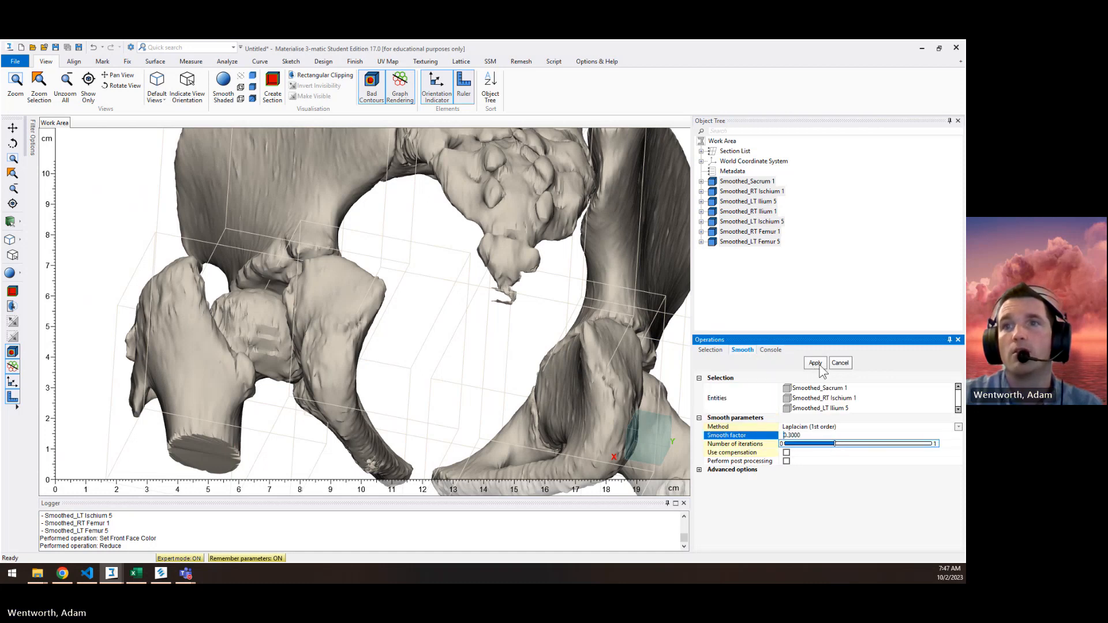
{"action": "left_click", "coordinate": [820, 364]}
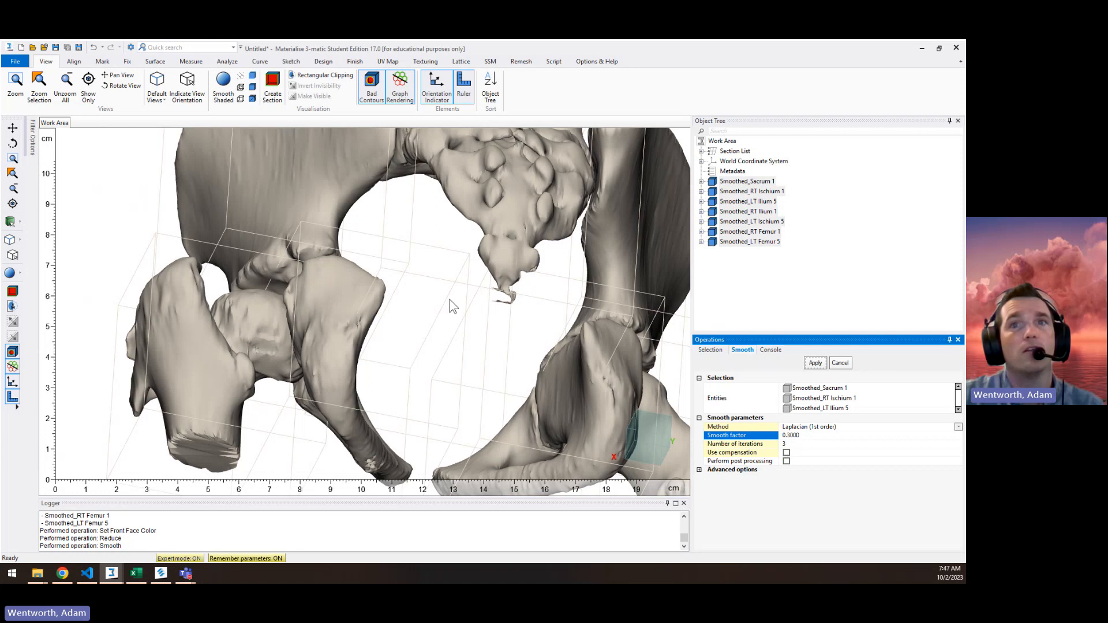
{"action": "scroll", "coordinate": [450, 300], "scroll_direction": "down", "scroll_amount": 2}
{"action": "right_click_drag", "start_coordinate": [498, 268], "coordinate": [467, 281]}
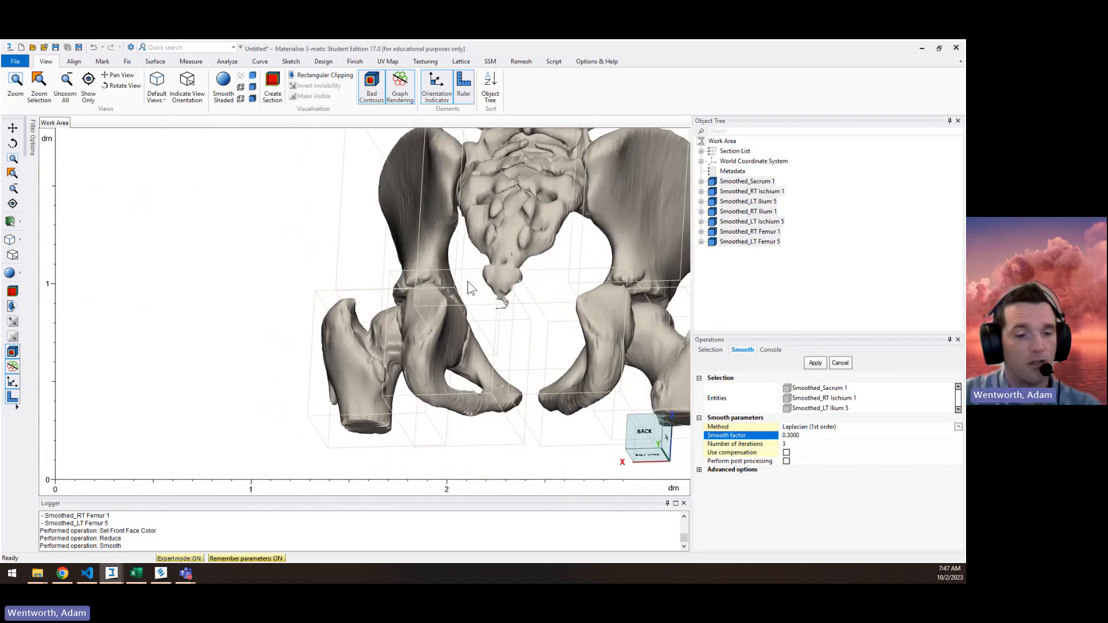
{"action": "key", "text": "ctrl+z"}
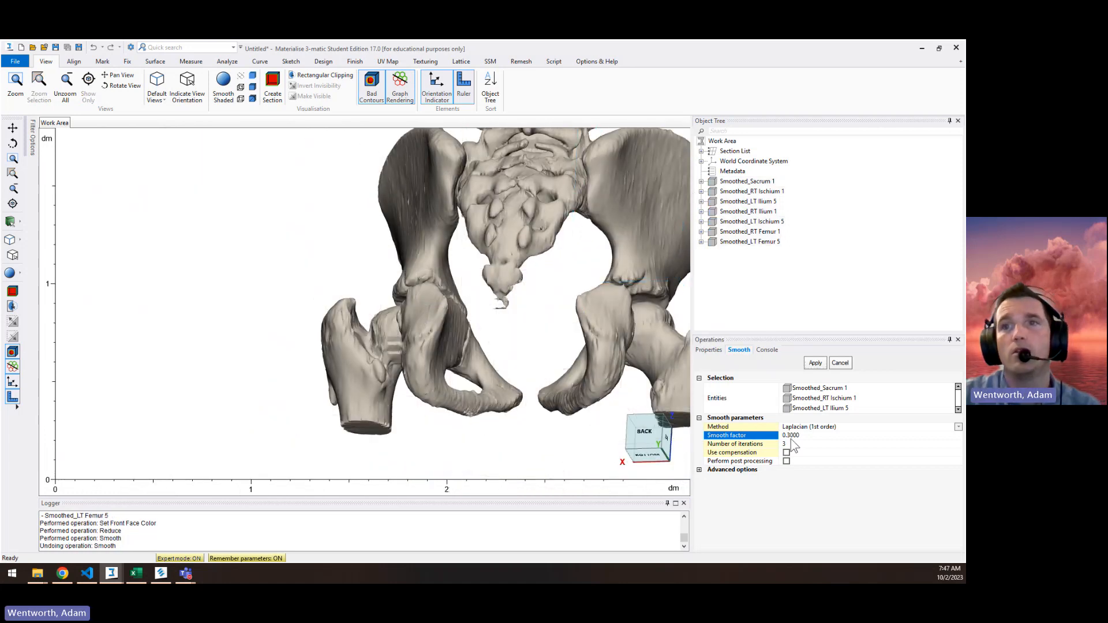
Smooth all seven parts twice with Laplacian (1st order), a smooth factor of 0.1 and 3 iterations
{"action": "left_click", "coordinate": [797, 436]}
{"action": "left_click", "coordinate": [800, 444]}
{"action": "left_click", "coordinate": [813, 363]}
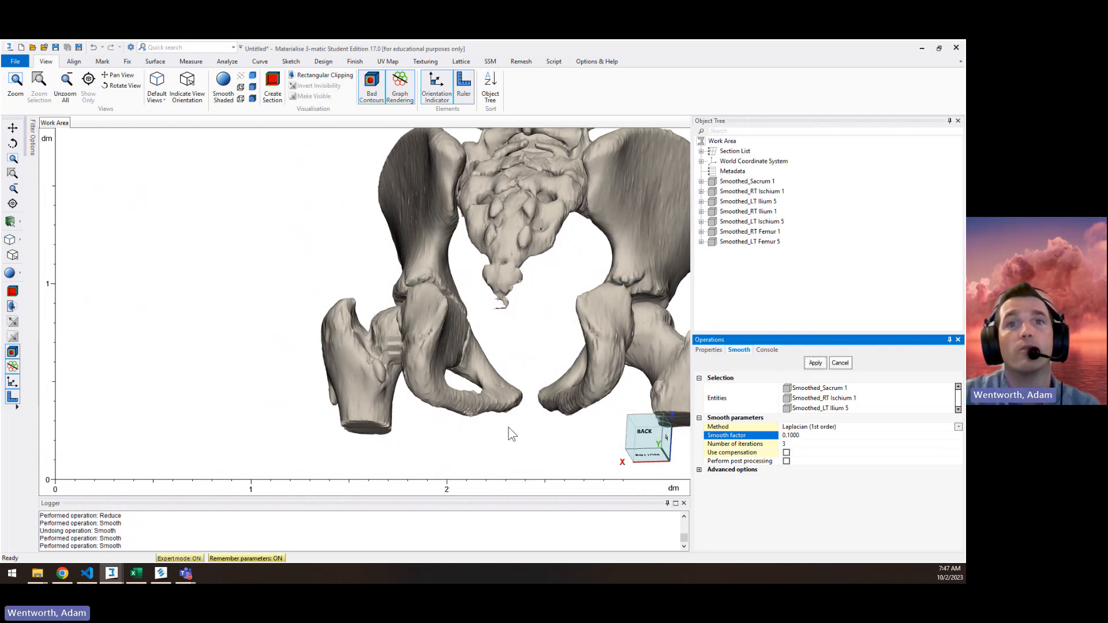
Trim away the thin bone bridge beside the lesser trochanter of Smoothed_LT Femur 5 using Remove inner
{"action": "right_click_drag", "start_coordinate": [462, 387], "coordinate": [490, 380]}
{"action": "right_click_drag", "start_coordinate": [397, 349], "coordinate": [376, 360]}
{"action": "scroll", "coordinate": [376, 360], "scroll_direction": "up", "scroll_amount": 5}
{"action": "right_click_drag", "start_coordinate": [395, 300], "coordinate": [373, 332]}
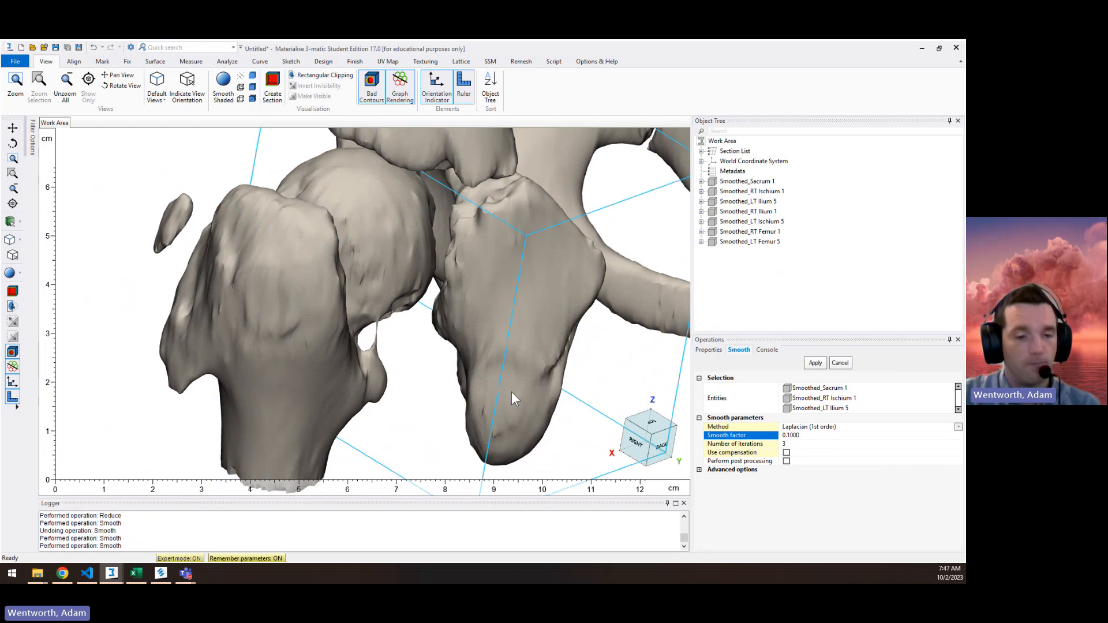
{"action": "key", "text": "ctrl+t"}
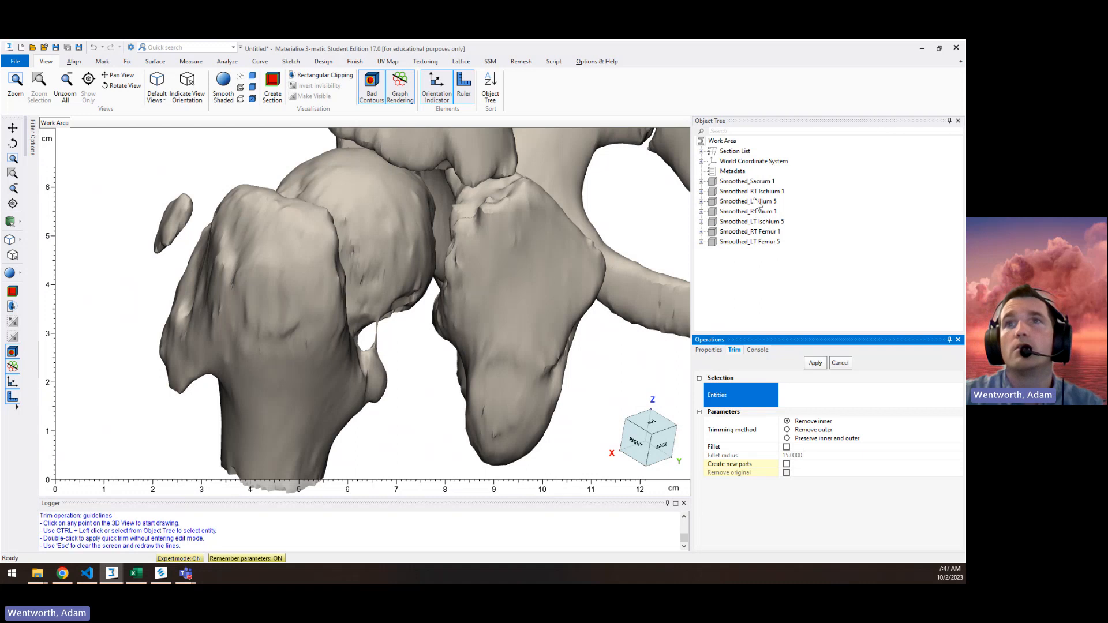
{"action": "left_click", "coordinate": [750, 242]}
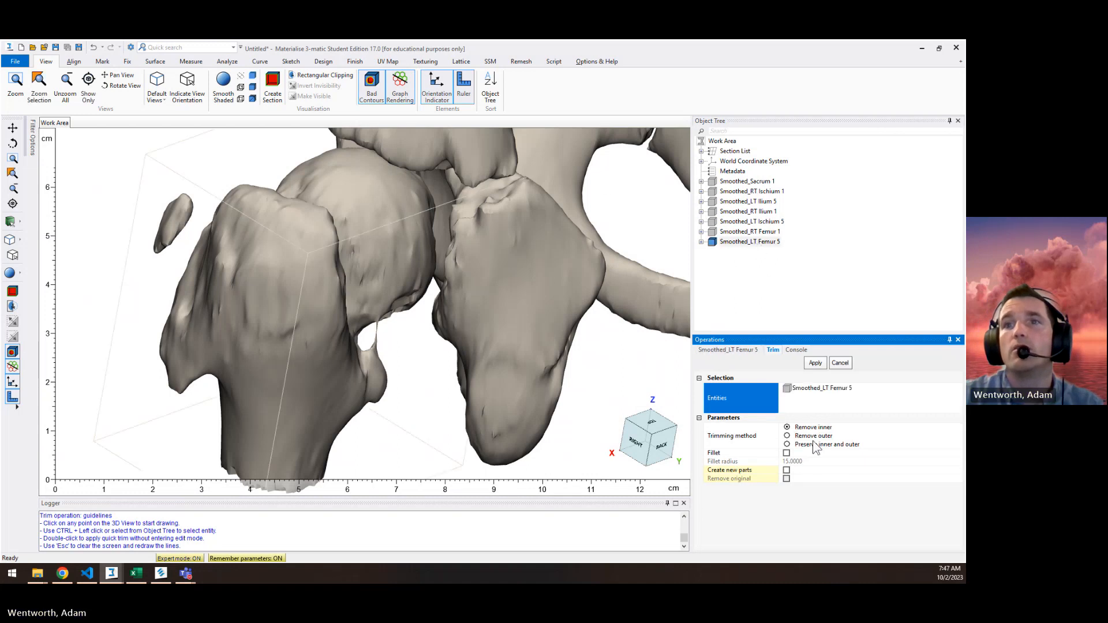
{"action": "scroll", "coordinate": [378, 326], "scroll_direction": "up", "scroll_amount": 4}
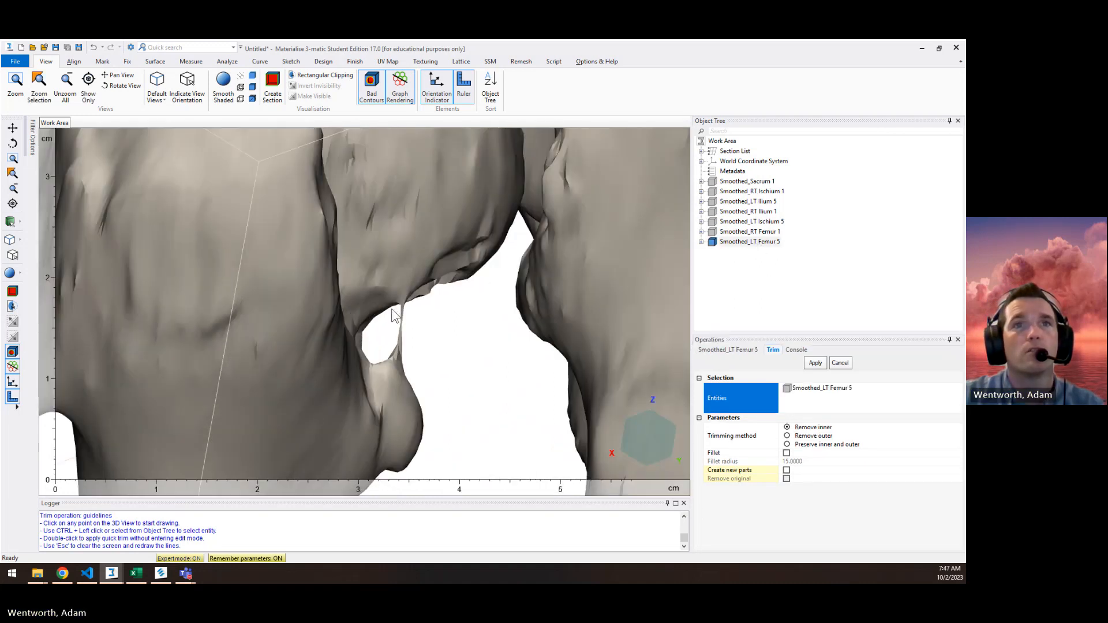
{"action": "left_click", "coordinate": [413, 306]}
{"action": "left_click", "coordinate": [420, 367]}
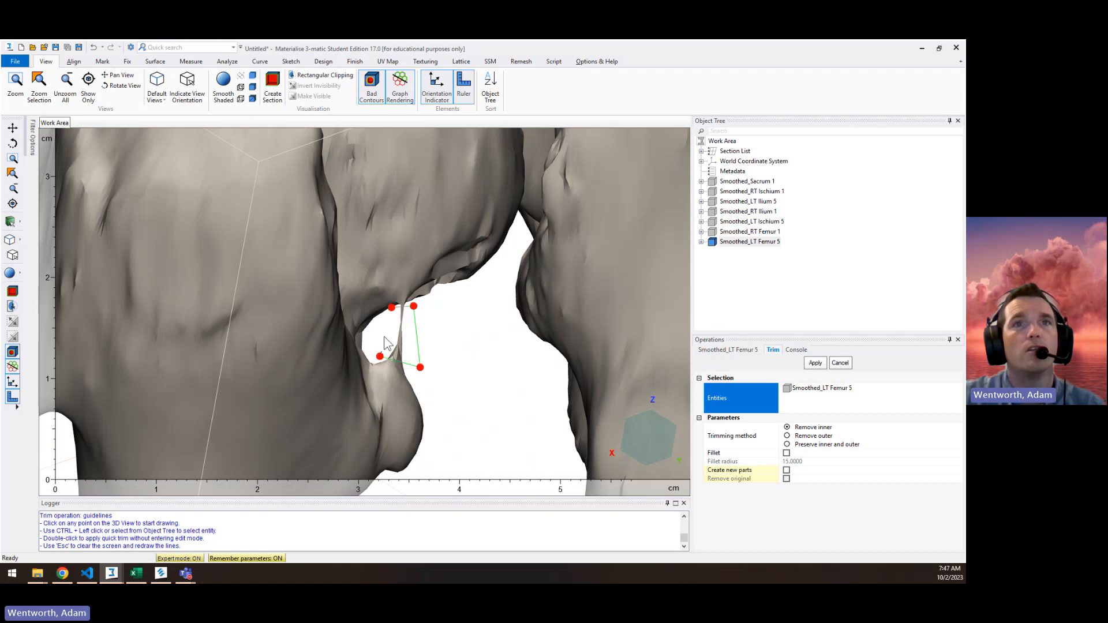
{"action": "double_click", "coordinate": [391, 307]}
Locally smooth the ridged back of the left femur's neck and head with a 12 mm smoothing diameter and strength 1
{"action": "right_click_drag", "start_coordinate": [421, 336], "coordinate": [444, 317]}
{"action": "key", "text": "ctrl+l"}
{"action": "left_click", "coordinate": [820, 430]}
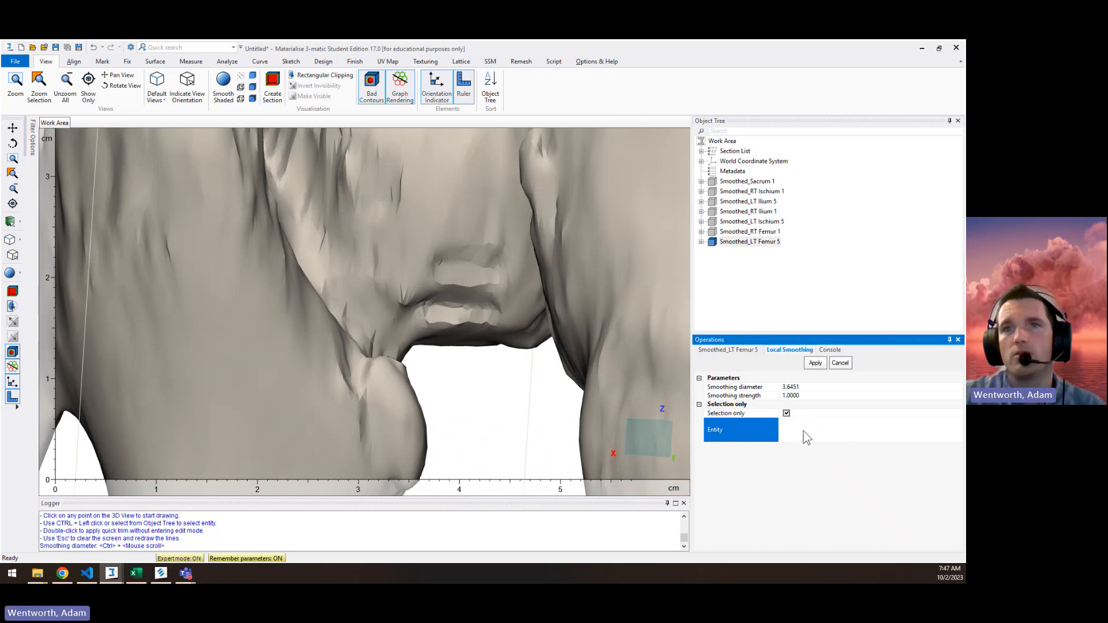
{"action": "left_click", "coordinate": [458, 292], "text": "ctrl"}
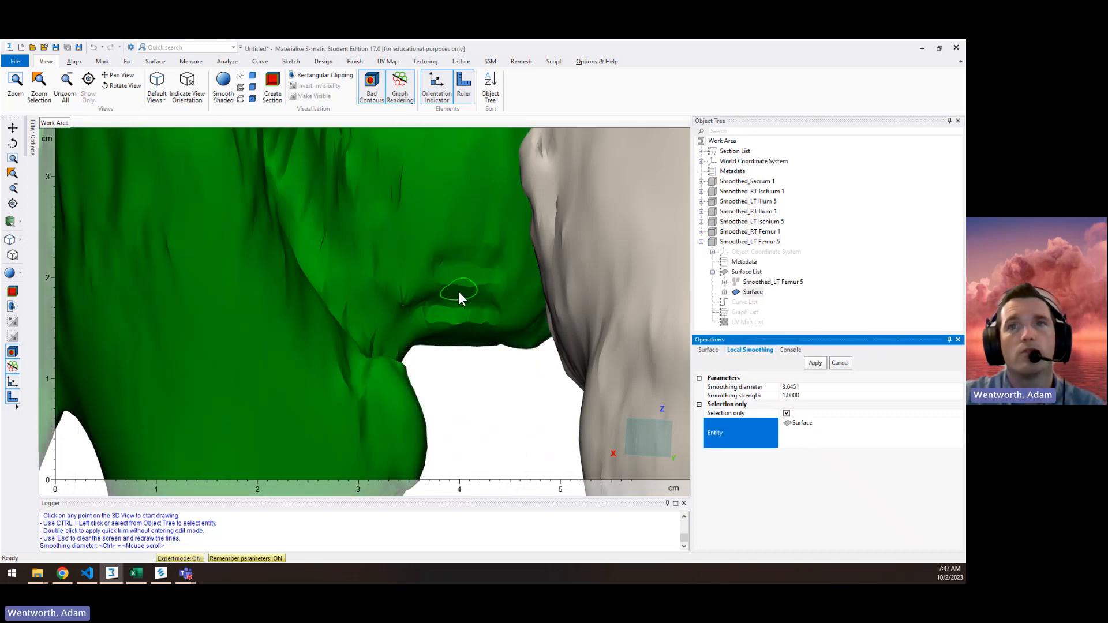
{"action": "left_click", "coordinate": [790, 387]}
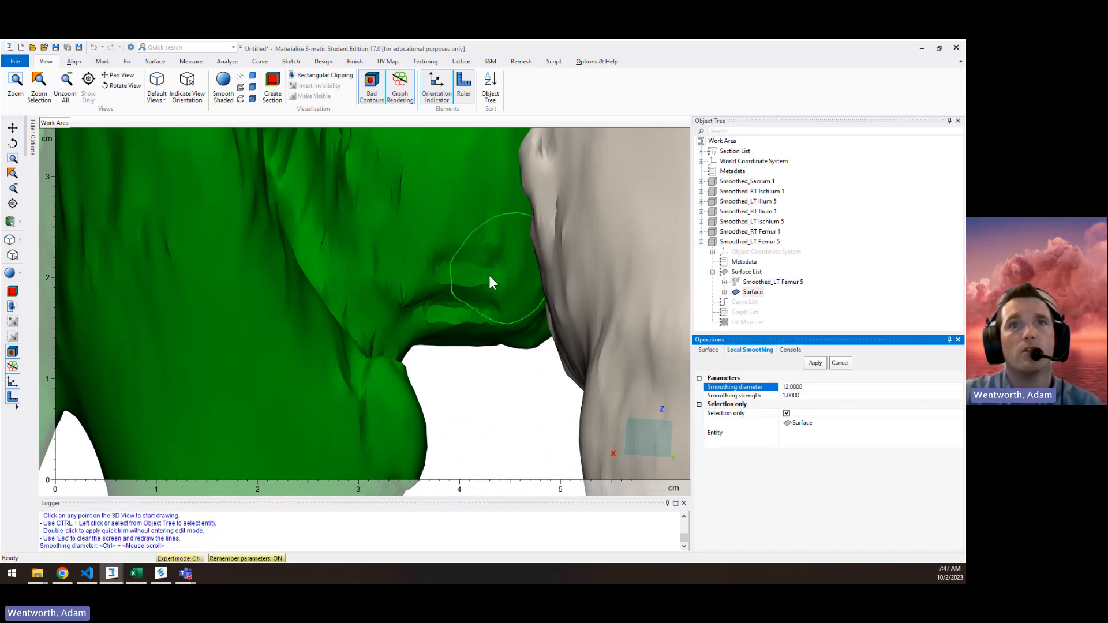
{"action": "mouse_move", "coordinate": [455, 272]}
{"action": "left_mouse_down"}
{"action": "mouse_move", "coordinate": [490, 290]}
{"action": "mouse_move", "coordinate": [436, 317]}
{"action": "mouse_move", "coordinate": [390, 289]}
{"action": "mouse_move", "coordinate": [387, 158]}
{"action": "mouse_move", "coordinate": [337, 181]}
{"action": "mouse_move", "coordinate": [331, 150]}
{"action": "left_mouse_up"}
{"action": "scroll", "coordinate": [332, 151], "scroll_direction": "down", "scroll_amount": 3}
{"action": "middle_click_drag", "start_coordinate": [367, 249], "coordinate": [379, 289]}
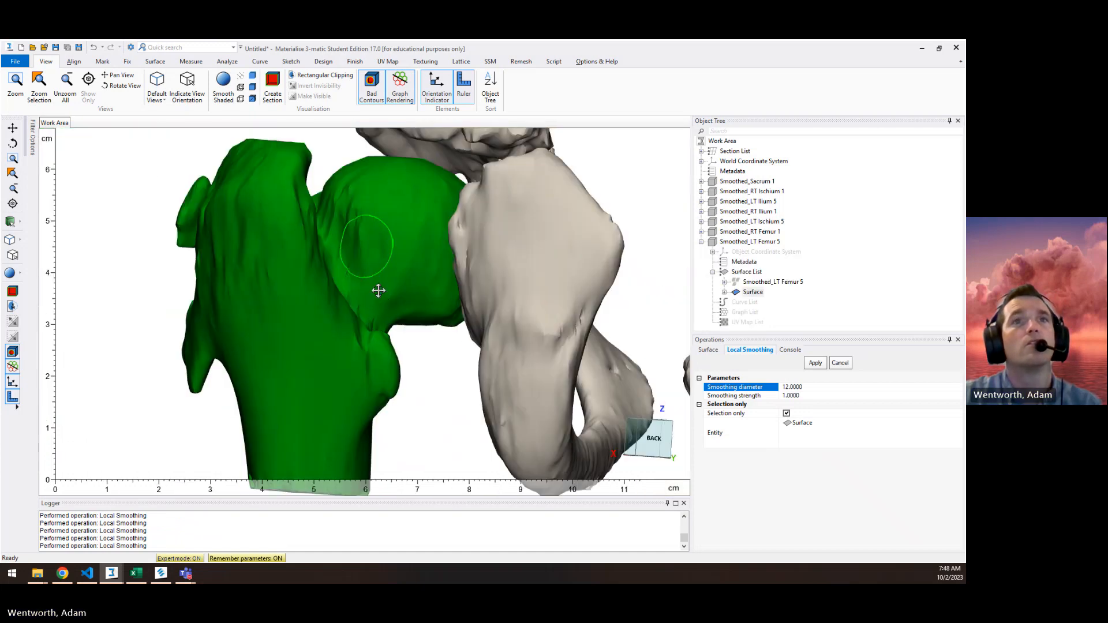
Continue the local smoothing over the front, underside and top of the left femoral head
{"action": "right_click_drag", "start_coordinate": [372, 243], "coordinate": [663, 247]}
{"action": "mouse_move", "coordinate": [391, 268]}
{"action": "right_mouse_down"}
{"action": "mouse_move", "coordinate": [406, 227]}
{"action": "mouse_move", "coordinate": [306, 301]}
{"action": "right_mouse_up"}
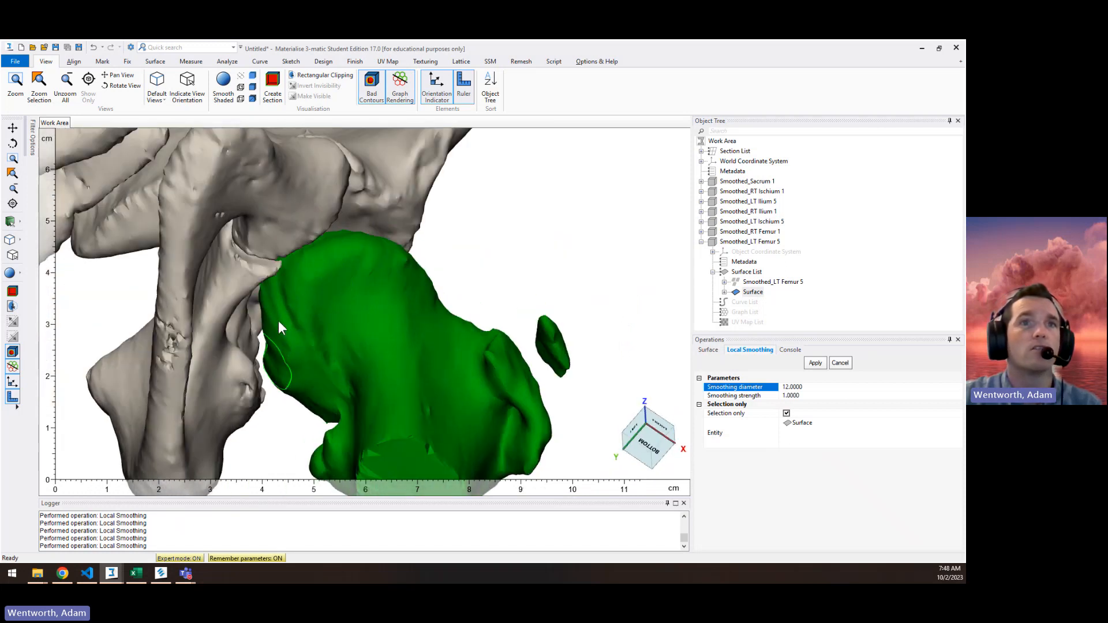
{"action": "right_click_drag", "start_coordinate": [328, 272], "coordinate": [342, 199]}
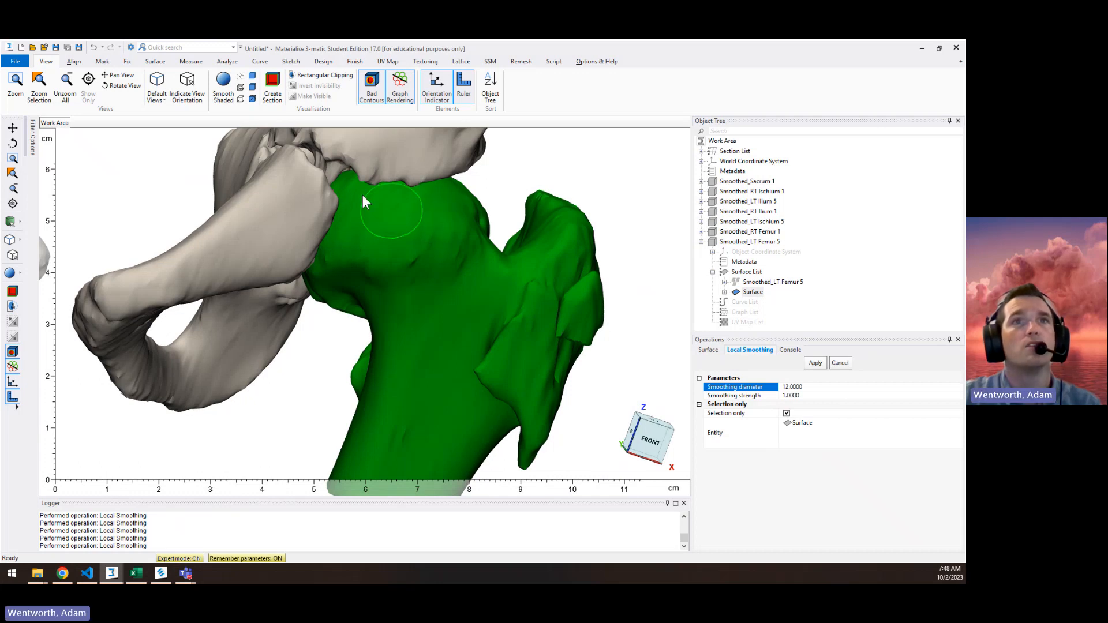
{"action": "mouse_move", "coordinate": [437, 199]}
{"action": "right_mouse_down"}
{"action": "mouse_move", "coordinate": [329, 258]}
{"action": "mouse_move", "coordinate": [452, 182]}
{"action": "right_mouse_up"}
{"action": "right_click_drag", "start_coordinate": [585, 170], "coordinate": [488, 232]}
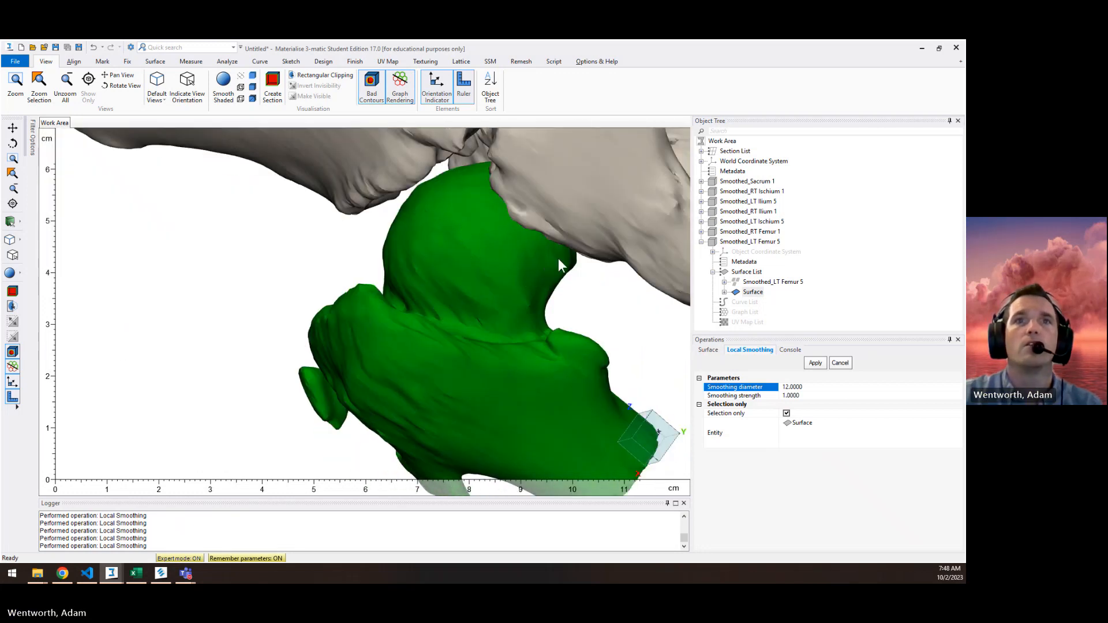
{"action": "right_click_drag", "start_coordinate": [559, 258], "coordinate": [486, 280]}
{"action": "scroll", "coordinate": [311, 419], "scroll_direction": "down", "scroll_amount": 5}
{"action": "right_click_drag", "start_coordinate": [309, 420], "coordinate": [333, 421]}
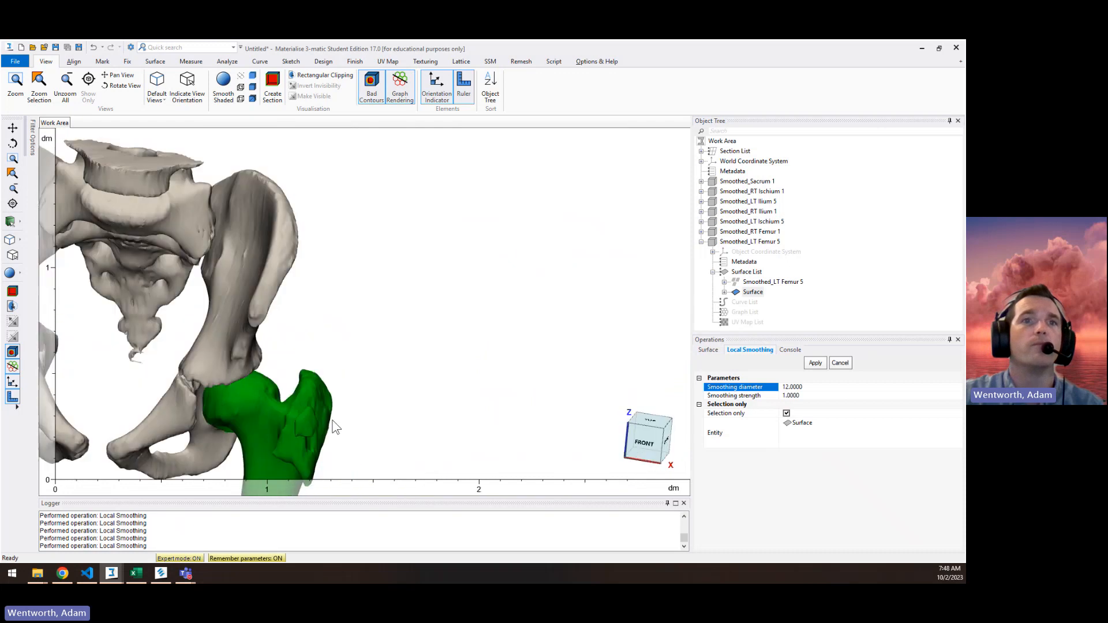
Clear the marked left femur surface and set all seven bone parts to medium transparency
{"action": "right_click", "coordinate": [278, 421]}
{"action": "left_click", "coordinate": [294, 446]}
{"action": "middle_click_drag", "start_coordinate": [405, 370], "coordinate": [675, 246]}
{"action": "right_click_drag", "start_coordinate": [463, 260], "coordinate": [536, 264]}
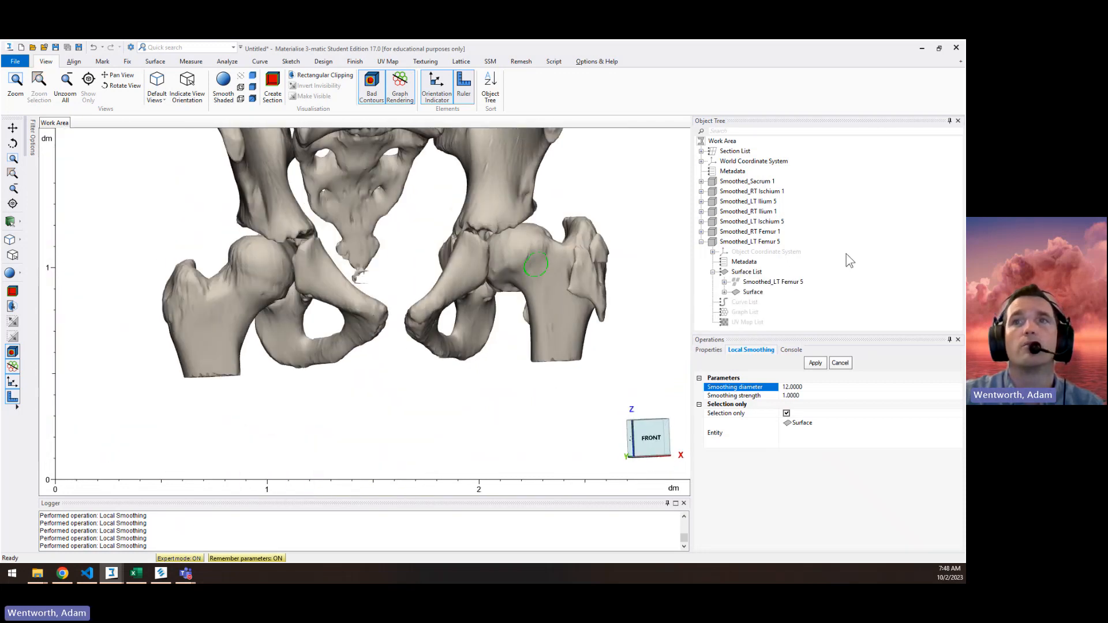
{"action": "left_click", "coordinate": [702, 242]}
{"action": "left_click", "coordinate": [760, 182]}
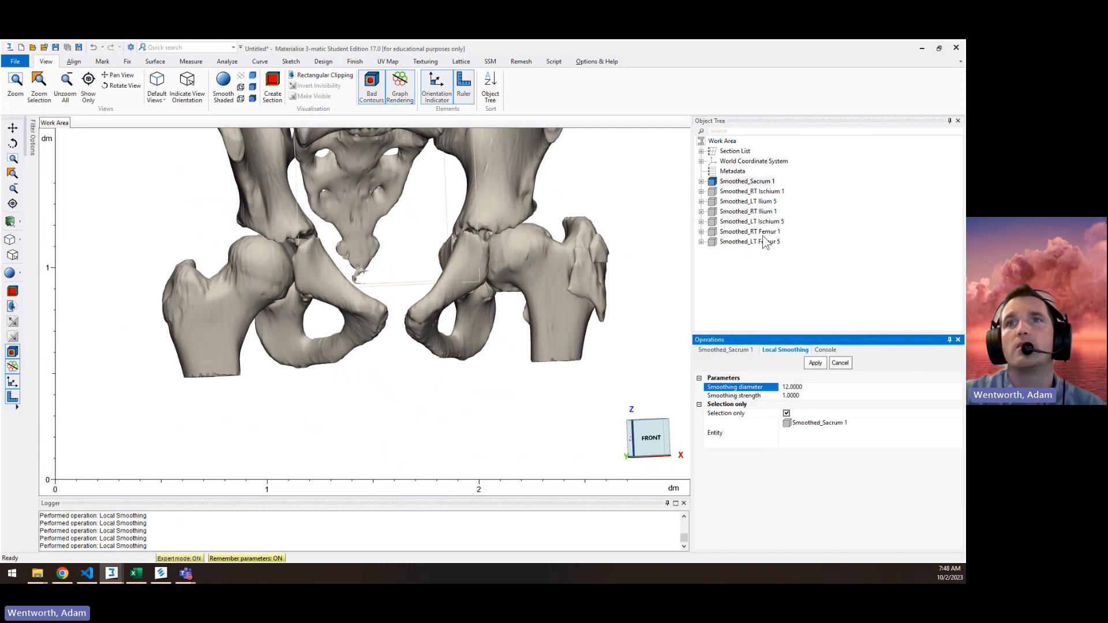
{"action": "left_click", "coordinate": [768, 241], "text": "shift"}
{"action": "right_click", "coordinate": [763, 241]}
{"action": "mouse_move", "coordinate": [798, 336]}
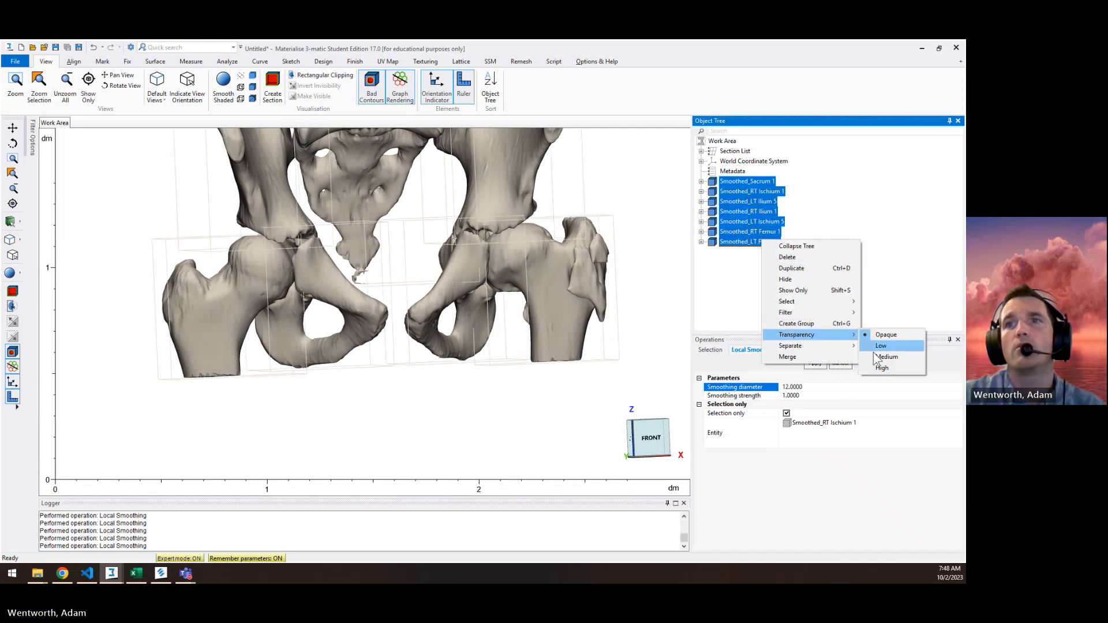
{"action": "left_click", "coordinate": [882, 345]}
Examine the interiors of the transparent ischia, femurs, ilia and sacrum for internal cavities from several directions
{"action": "scroll", "coordinate": [483, 324], "scroll_direction": "down", "scroll_amount": 1}
{"action": "right_click_drag", "start_coordinate": [483, 324], "coordinate": [378, 308]}
{"action": "scroll", "coordinate": [447, 380], "scroll_direction": "up", "scroll_amount": 5}
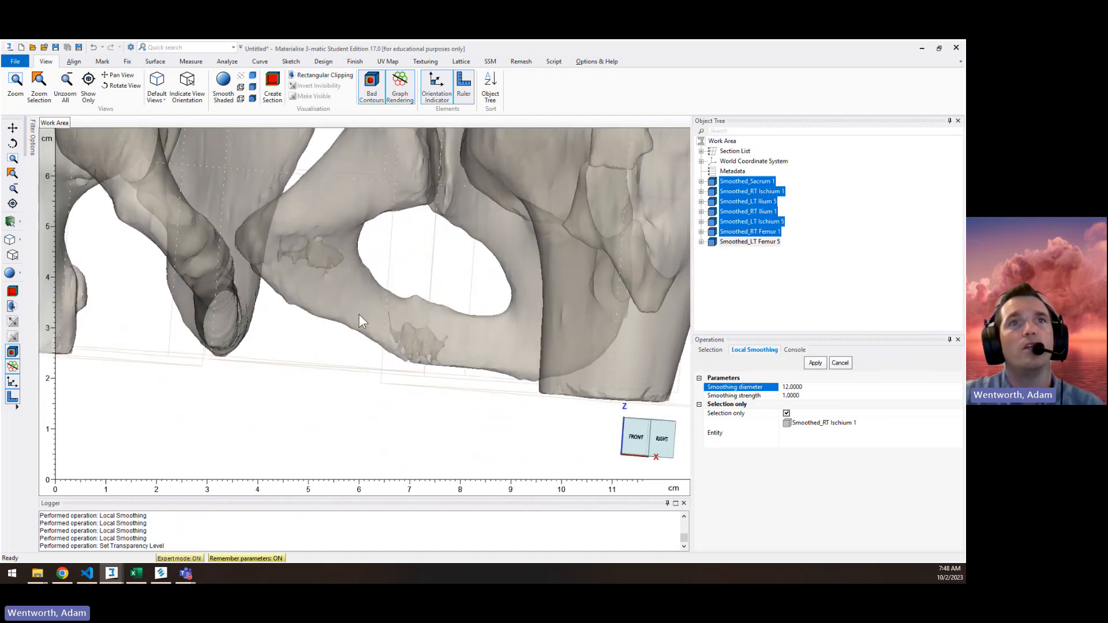
{"action": "right_click_drag", "start_coordinate": [313, 259], "coordinate": [383, 254]}
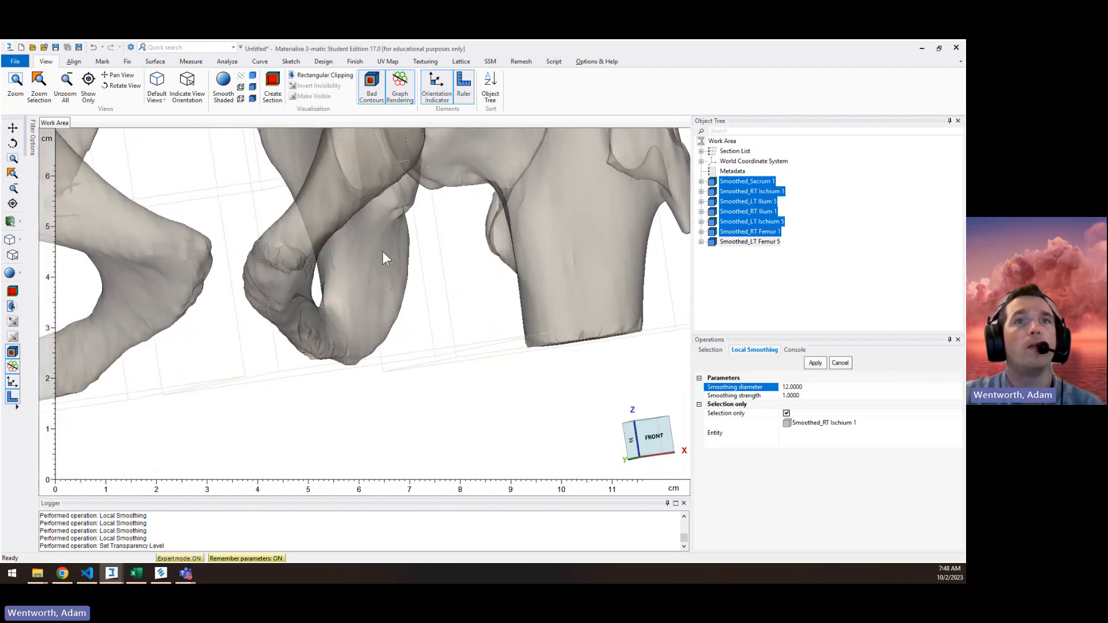
{"action": "scroll", "coordinate": [381, 251], "scroll_direction": "down", "scroll_amount": 5}
{"action": "middle_click_drag", "start_coordinate": [382, 223], "coordinate": [388, 333]}
{"action": "right_click_drag", "start_coordinate": [628, 208], "coordinate": [645, 255]}
{"action": "right_click_drag", "start_coordinate": [377, 301], "coordinate": [345, 313]}
{"action": "scroll", "coordinate": [369, 413], "scroll_direction": "up", "scroll_amount": 6}
{"action": "right_click_drag", "start_coordinate": [378, 414], "coordinate": [373, 359]}
{"action": "scroll", "coordinate": [339, 299], "scroll_direction": "down", "scroll_amount": 5}
{"action": "scroll", "coordinate": [339, 301], "scroll_direction": "up", "scroll_amount": 5}
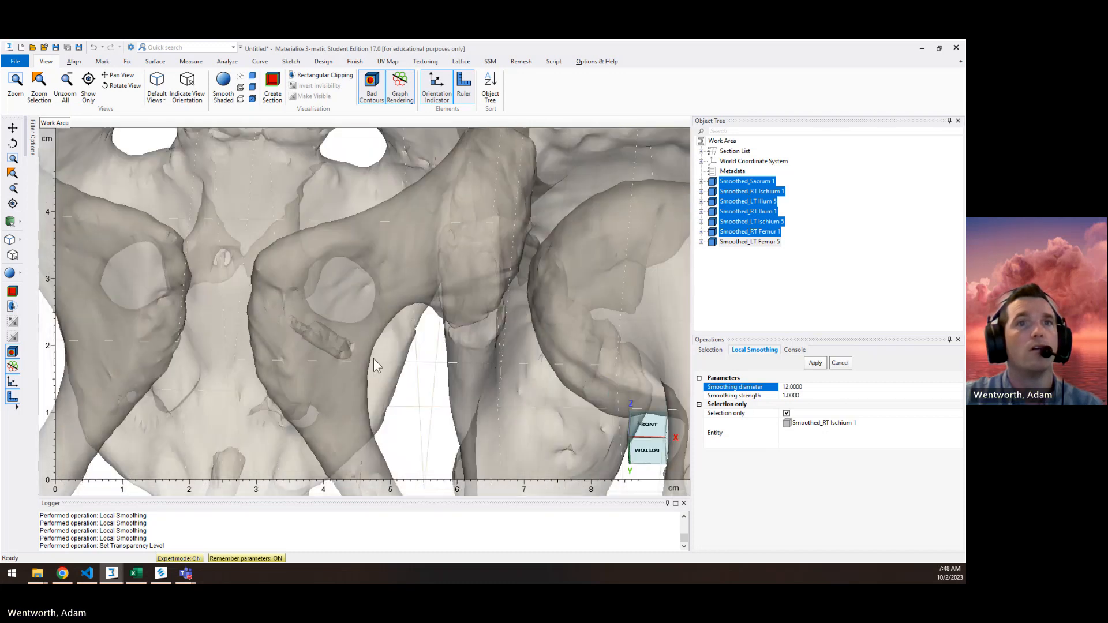
{"action": "scroll", "coordinate": [373, 358], "scroll_direction": "down", "scroll_amount": 5}
{"action": "right_click_drag", "start_coordinate": [337, 293], "coordinate": [348, 362]}
{"action": "right_click_drag", "start_coordinate": [240, 376], "coordinate": [377, 377]}
{"action": "scroll", "coordinate": [377, 378], "scroll_direction": "down", "scroll_amount": 5}
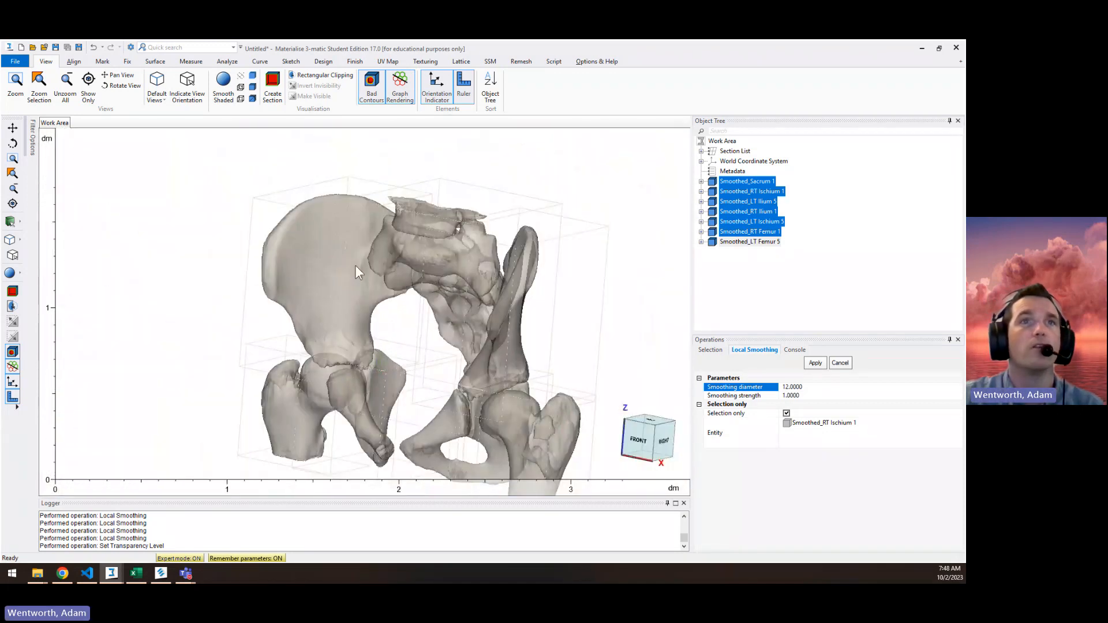
Wrap all seven parts with a gap closing distance of 1.5, a smallest detail of 0.4 and Reduce enabled
{"action": "left_click", "coordinate": [323, 61]}
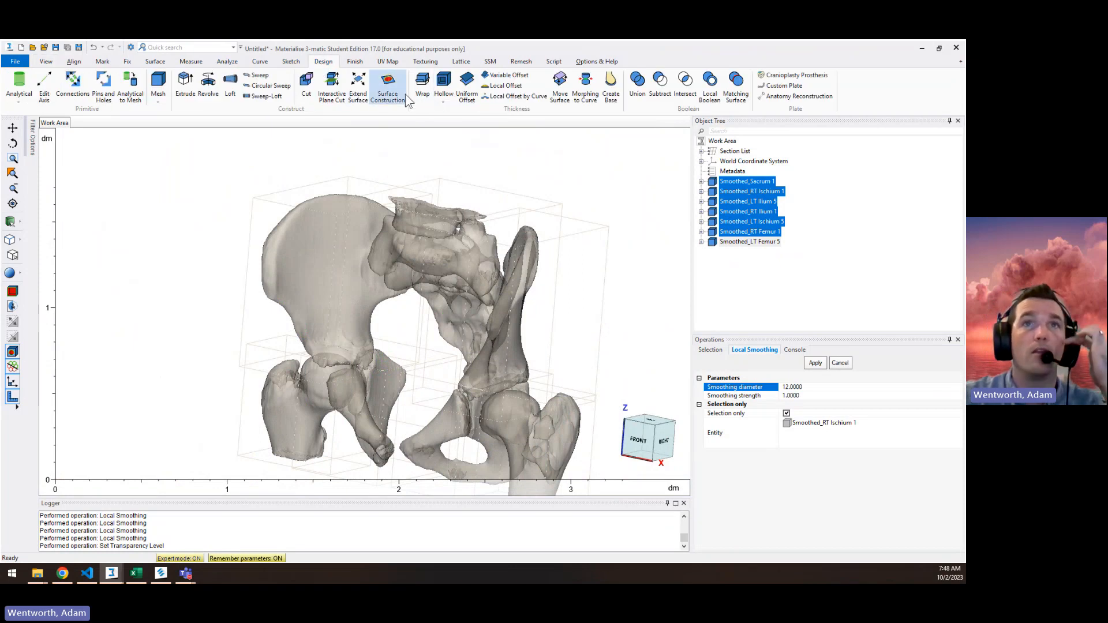
{"action": "left_click", "coordinate": [422, 86]}
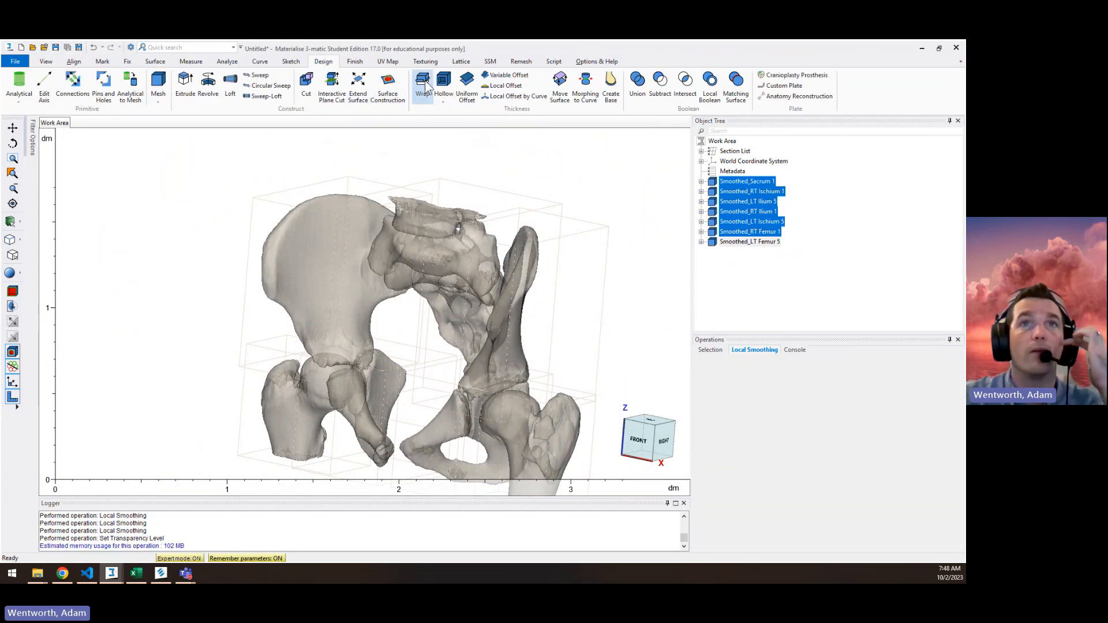
{"action": "left_click", "coordinate": [127, 61]}
{"action": "left_click", "coordinate": [190, 84]}
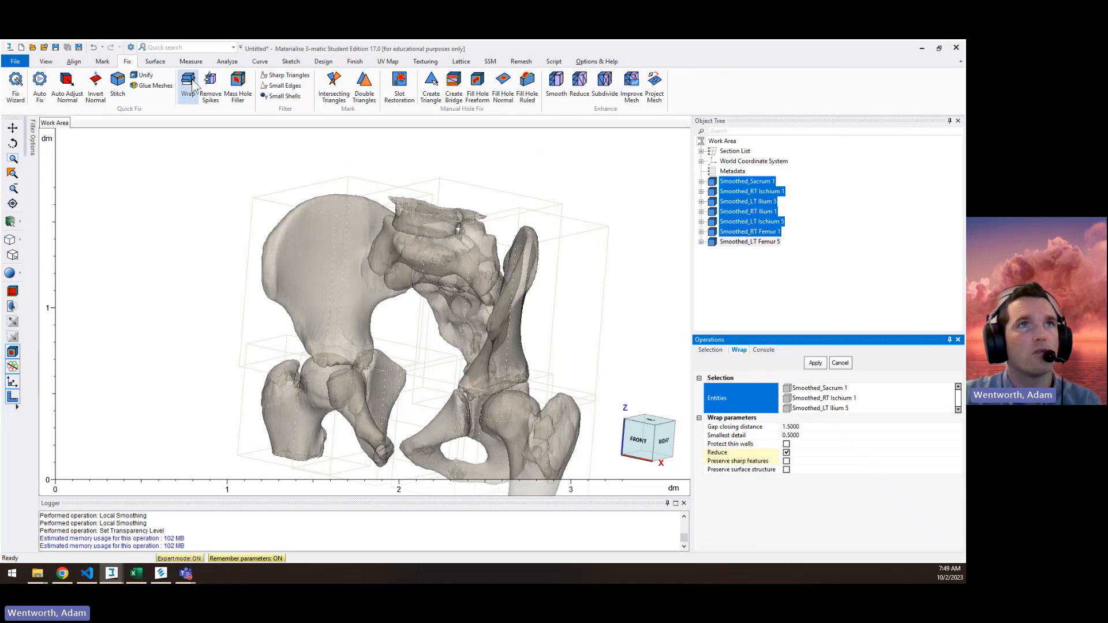
{"action": "left_click", "coordinate": [801, 436]}
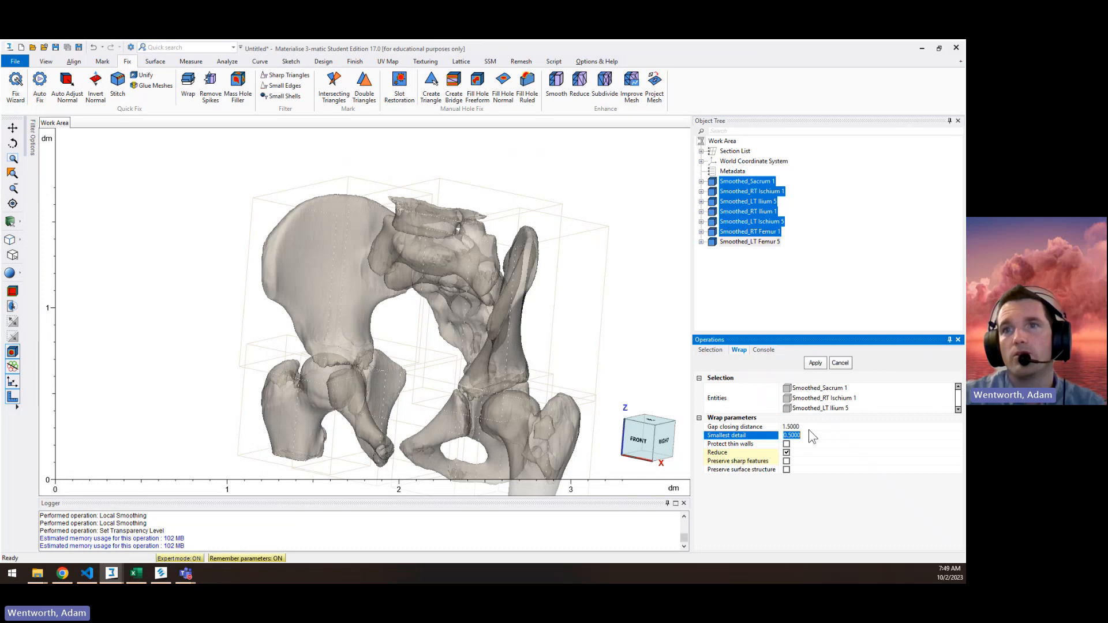
{"action": "left_click", "coordinate": [803, 426]}
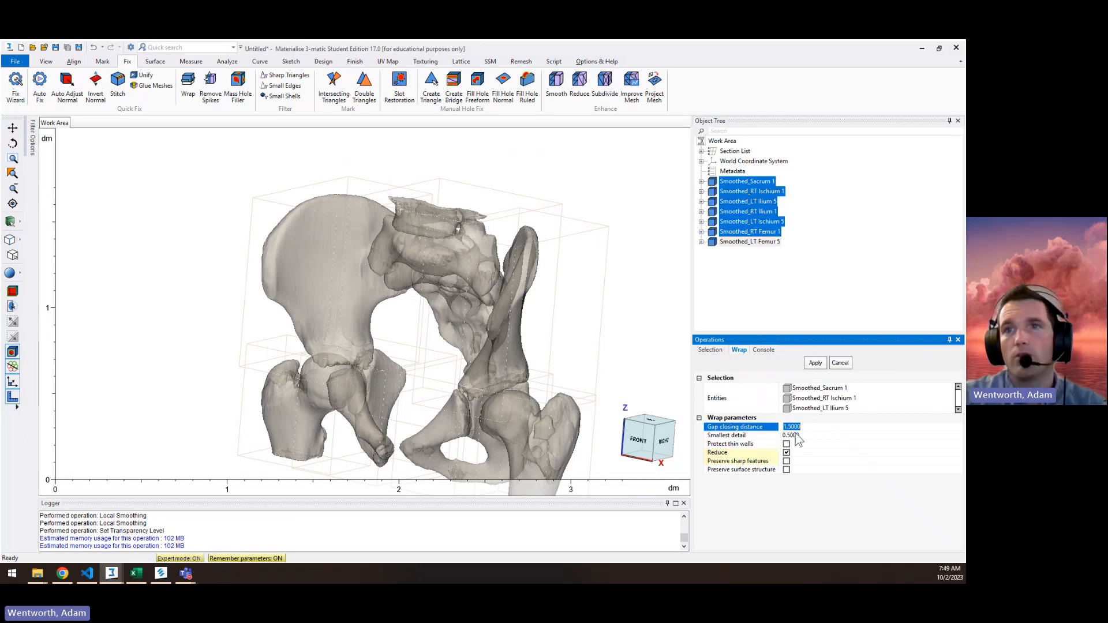
{"action": "left_click", "coordinate": [798, 436]}
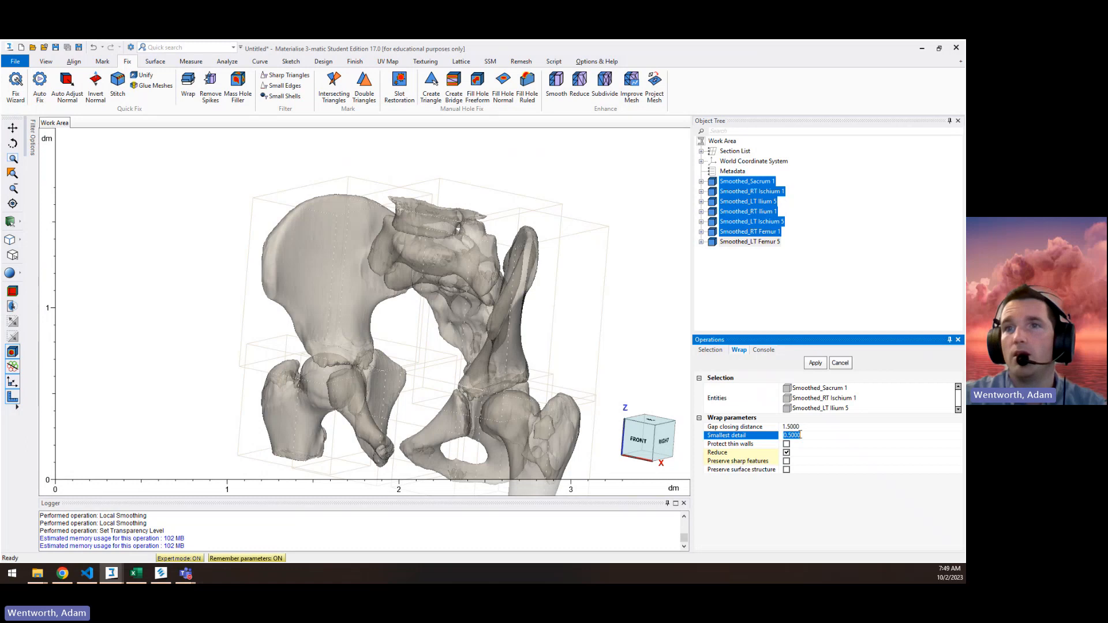
{"action": "key", "text": "BackSpace"}
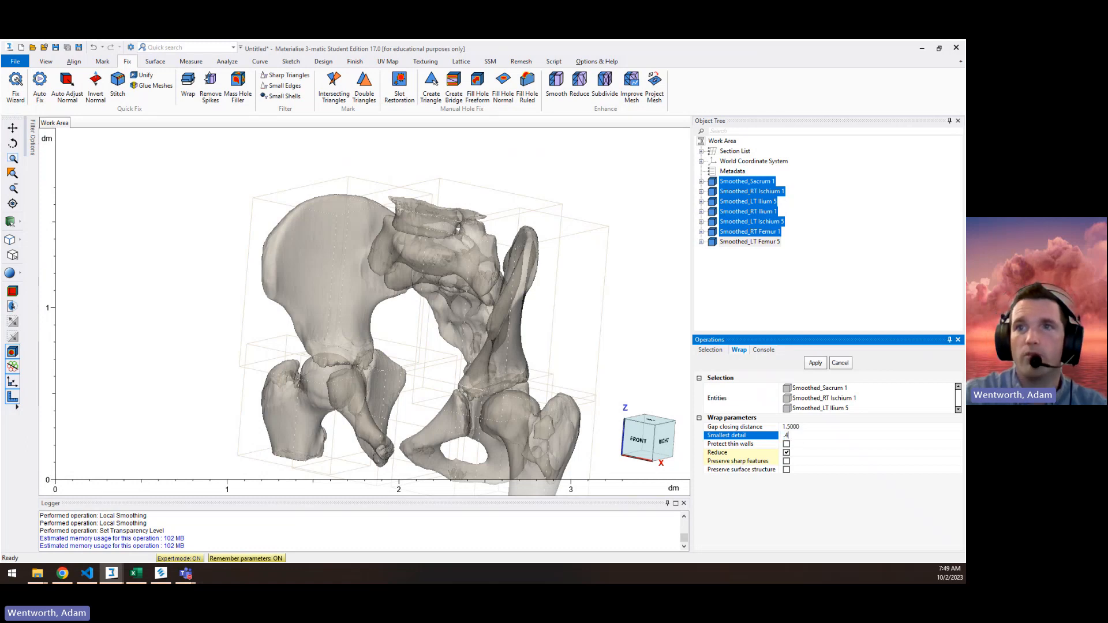
{"action": "type", "text": ".4"}
{"action": "key", "text": "Return"}
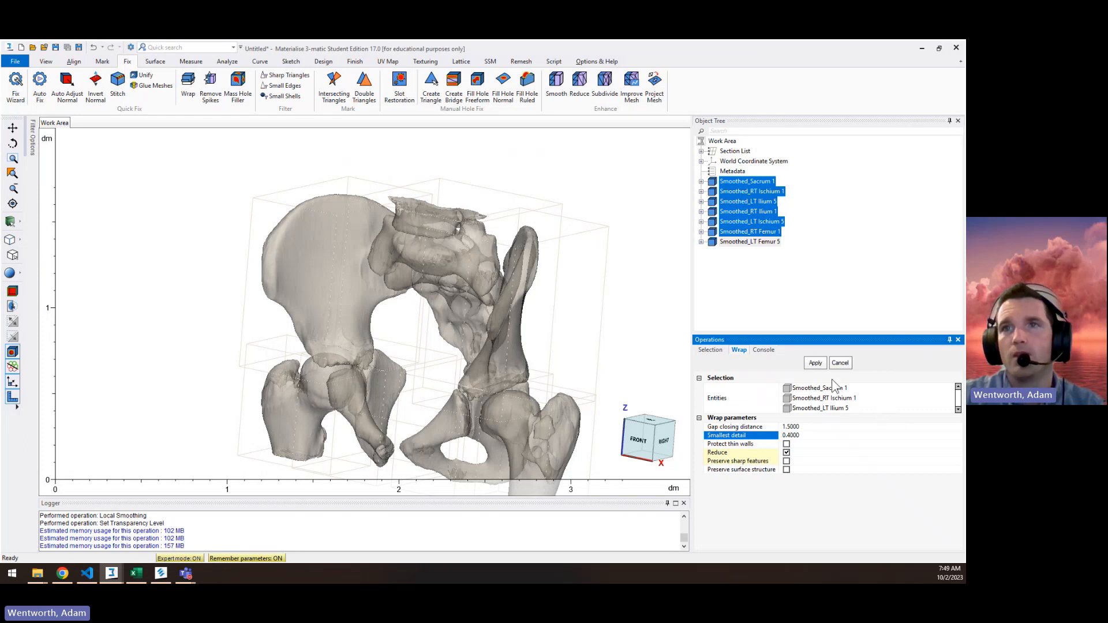
{"action": "left_click", "coordinate": [814, 364]}
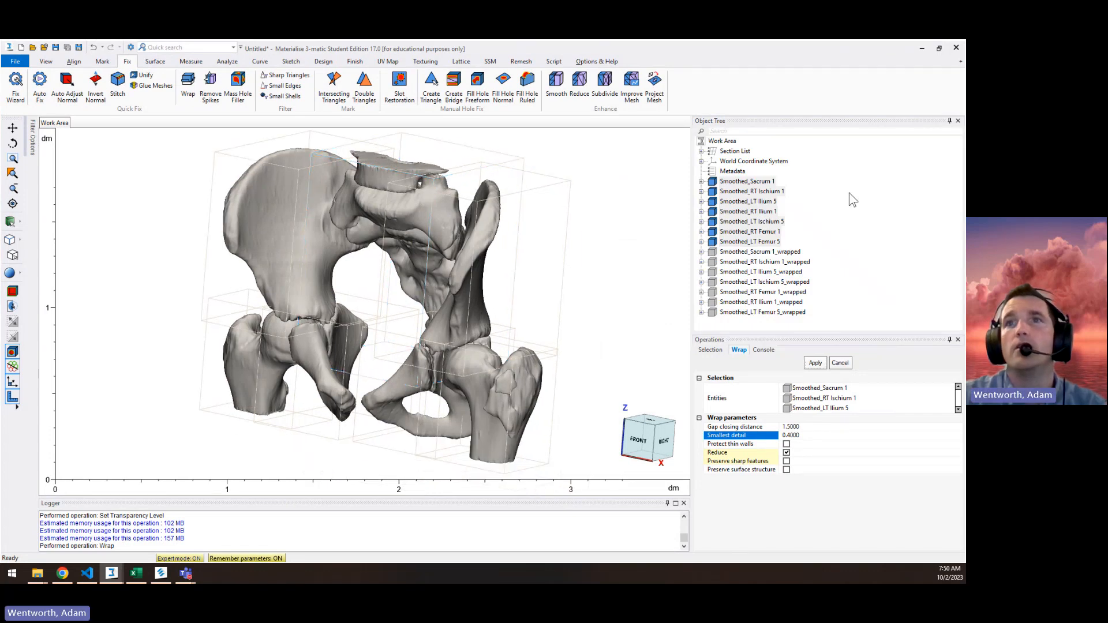
Group the seven unwrapped parts and name the group "originals"
{"action": "right_click", "coordinate": [753, 220]}
{"action": "left_click", "coordinate": [786, 300]}
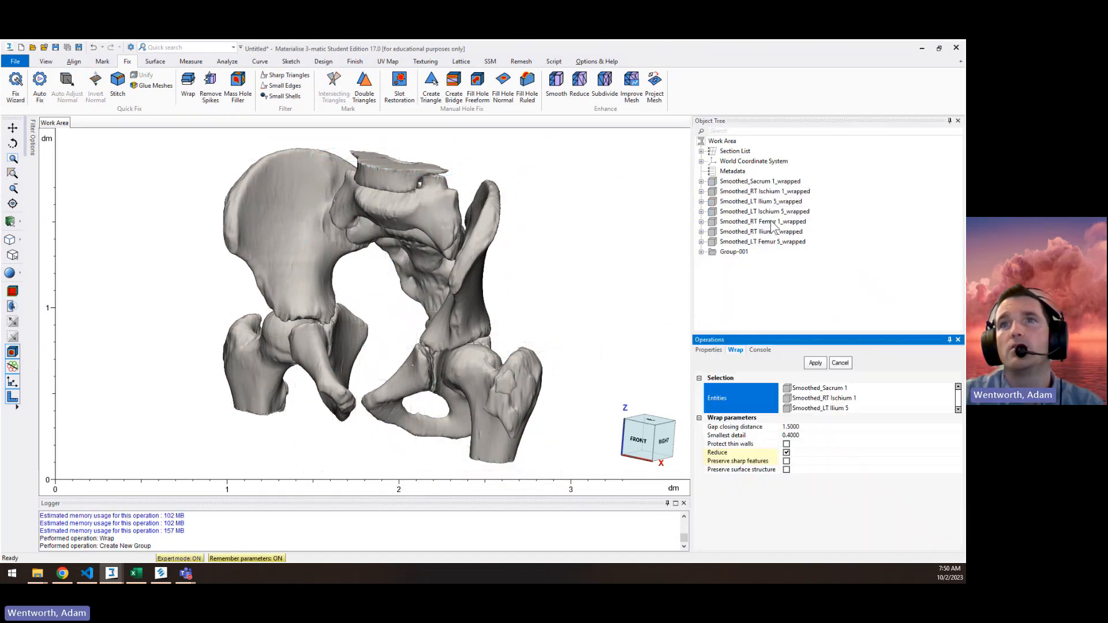
{"action": "double_click", "coordinate": [739, 252]}
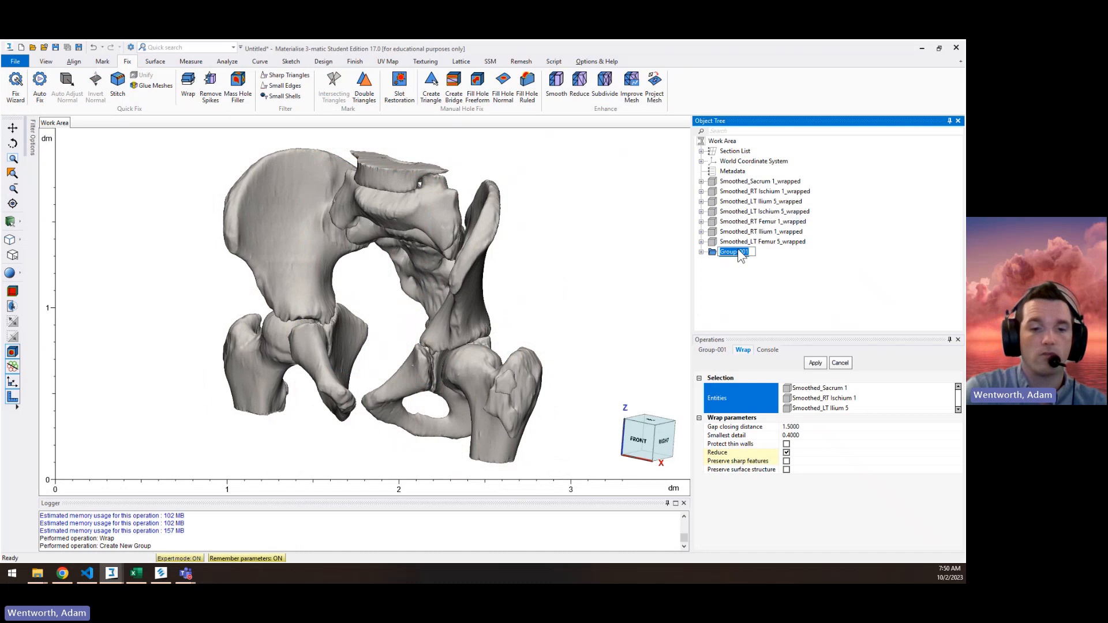
{"action": "type", "text": "originals"}
{"action": "key", "text": "Return"}
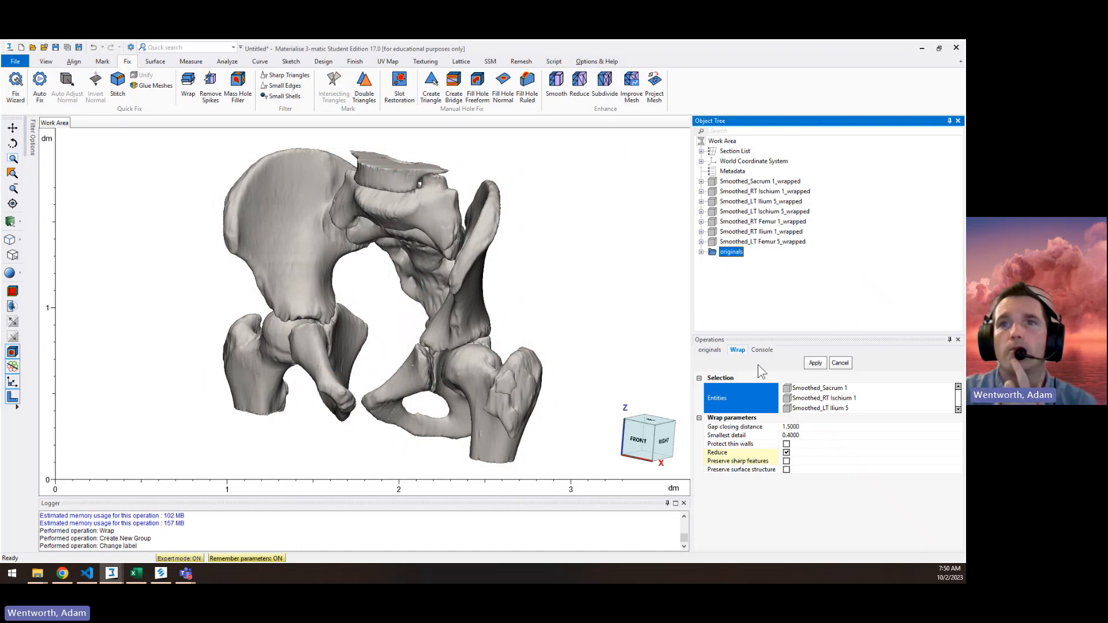
Compare the triangle count and volume of the originals group with those of the seven wrapped parts
{"action": "left_click", "coordinate": [713, 351]}
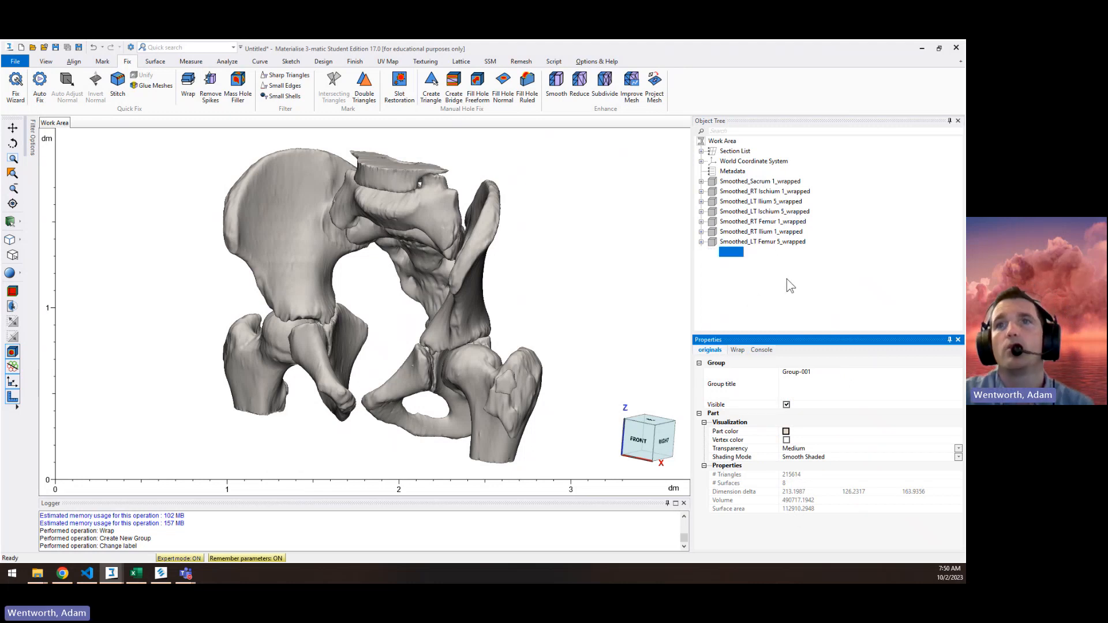
{"action": "left_click", "coordinate": [773, 243]}
{"action": "left_click", "coordinate": [760, 183], "text": "shift"}
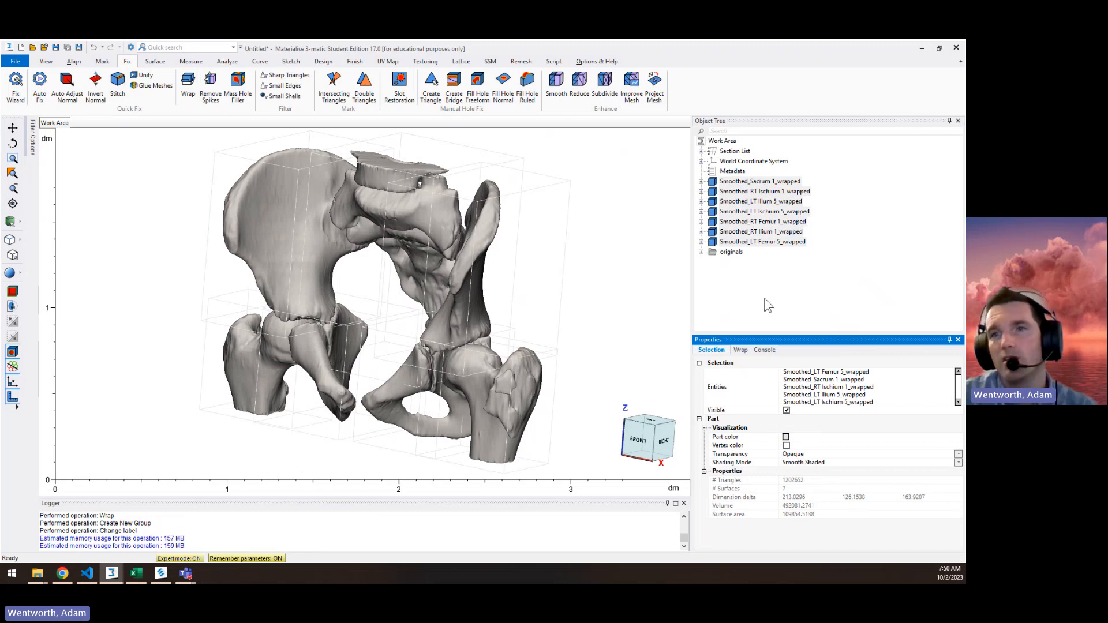
{"action": "left_click", "coordinate": [730, 252]}
{"action": "left_click", "coordinate": [644, 257]}
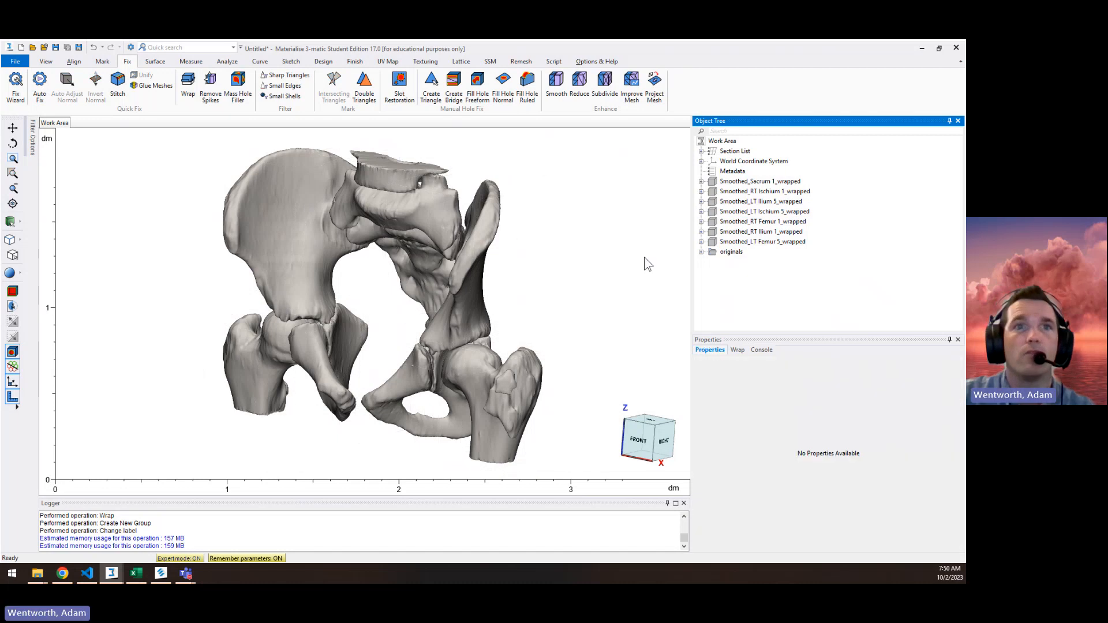
Hide the originals group and set the transparency of all seven wrapped parts to Medium
{"action": "left_click", "coordinate": [741, 242]}
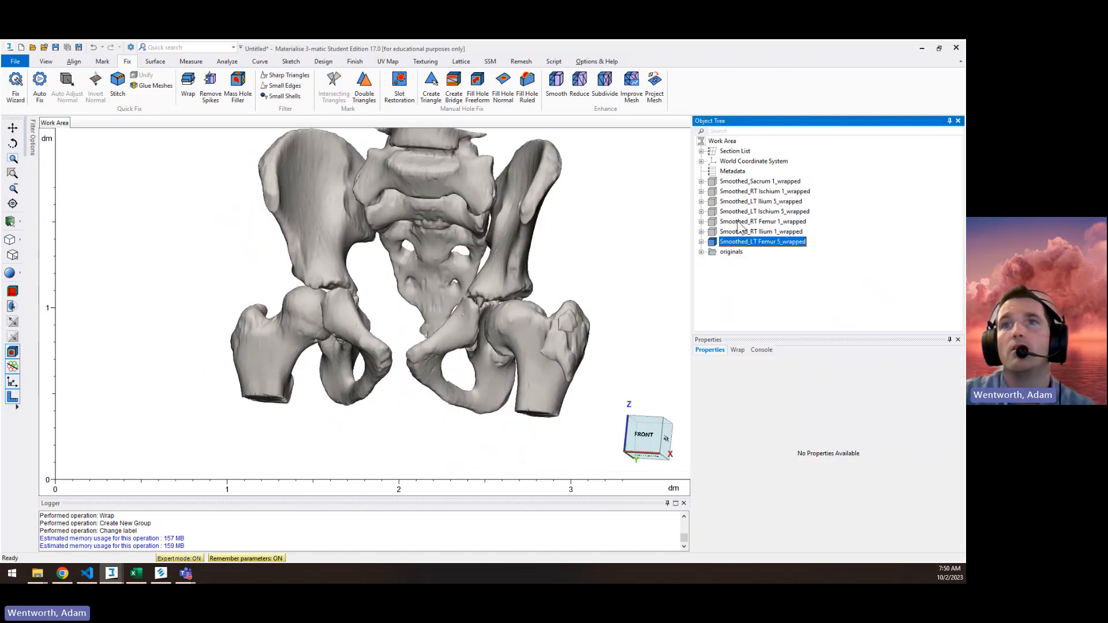
{"action": "right_click", "coordinate": [736, 253]}
{"action": "left_click", "coordinate": [756, 289]}
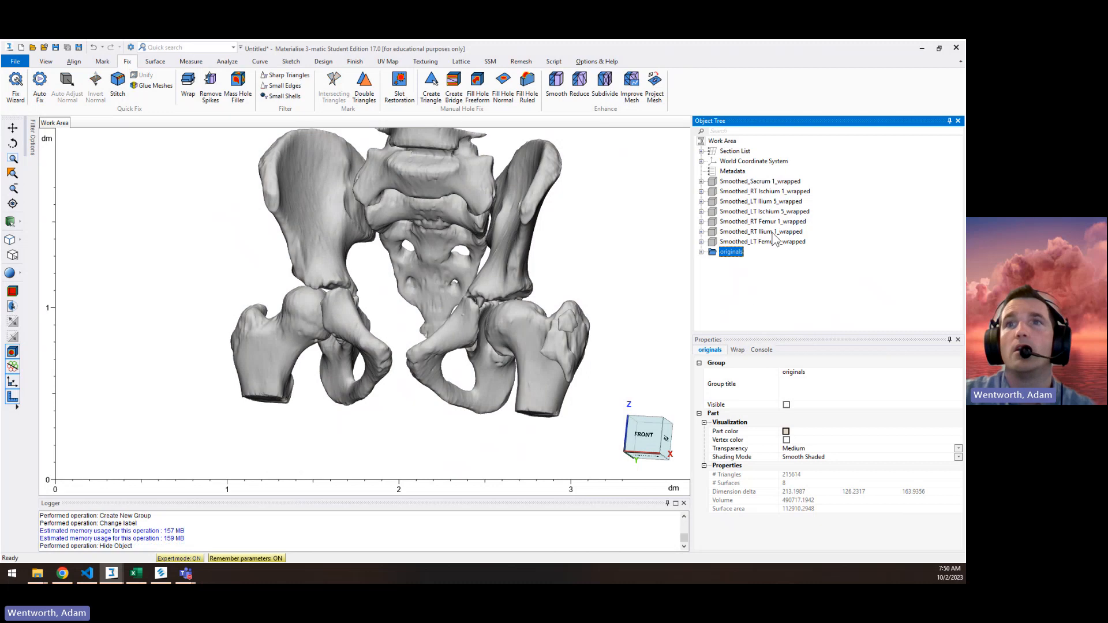
{"action": "left_click", "coordinate": [767, 241]}
{"action": "left_click", "coordinate": [750, 182]}
{"action": "right_click", "coordinate": [749, 184]}
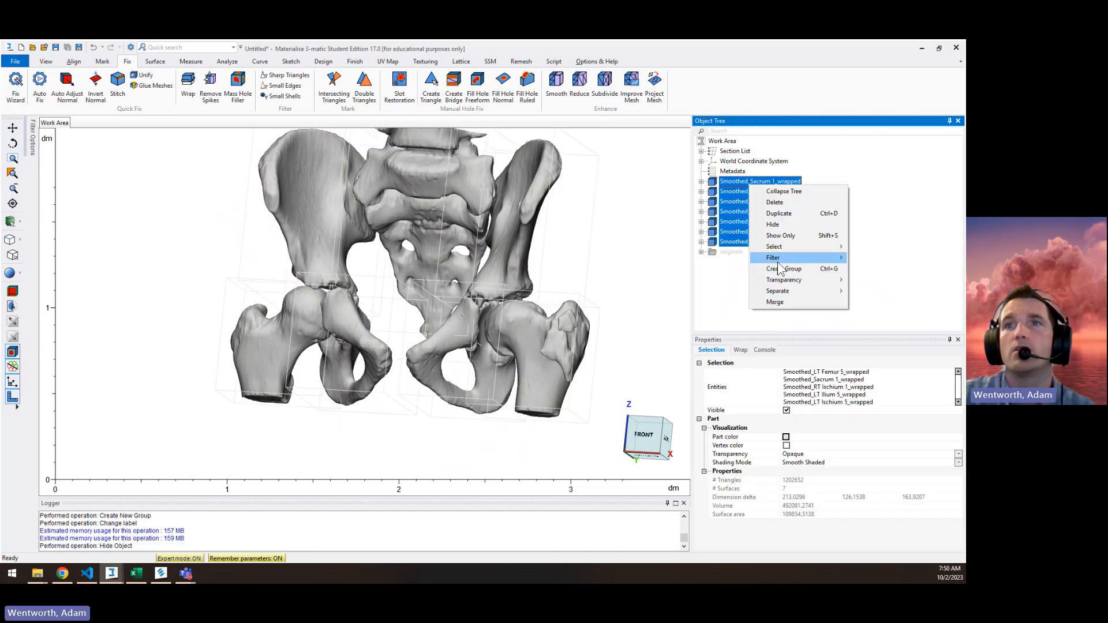
{"action": "mouse_move", "coordinate": [785, 280]}
{"action": "left_click", "coordinate": [860, 301]}
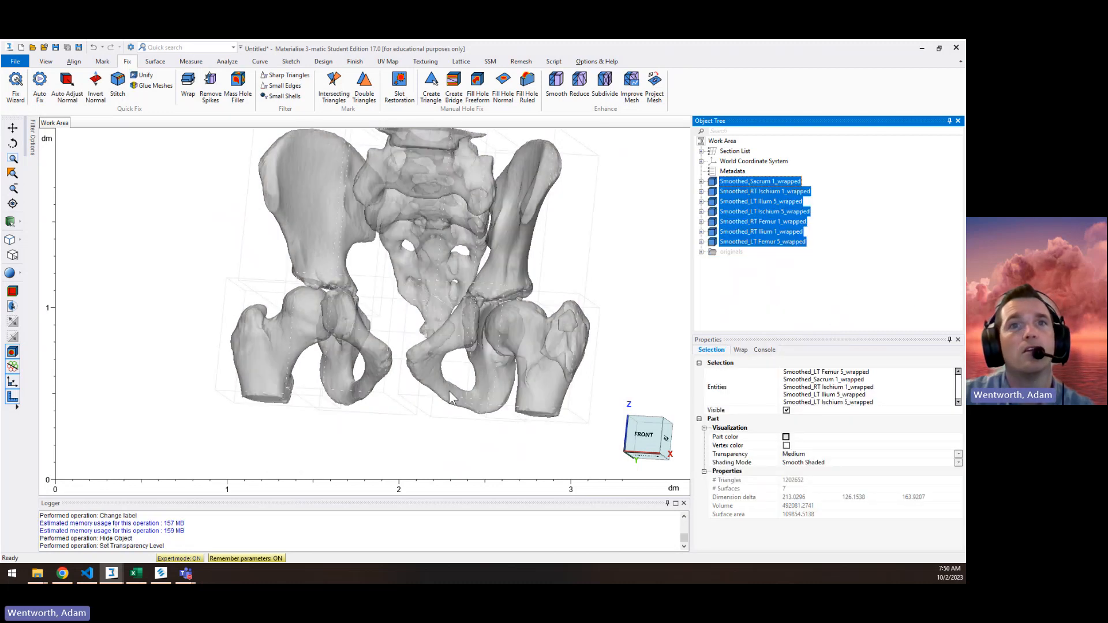
Examine the interiors of the transparent wrapped femurs, ischia, ilia and sacrum for remaining cavities
{"action": "scroll", "coordinate": [452, 390], "scroll_direction": "up", "scroll_amount": 5}
{"action": "right_click_drag", "start_coordinate": [452, 390], "coordinate": [379, 325]}
{"action": "scroll", "coordinate": [357, 325], "scroll_direction": "down", "scroll_amount": 4}
{"action": "right_click_drag", "start_coordinate": [387, 368], "coordinate": [473, 329]}
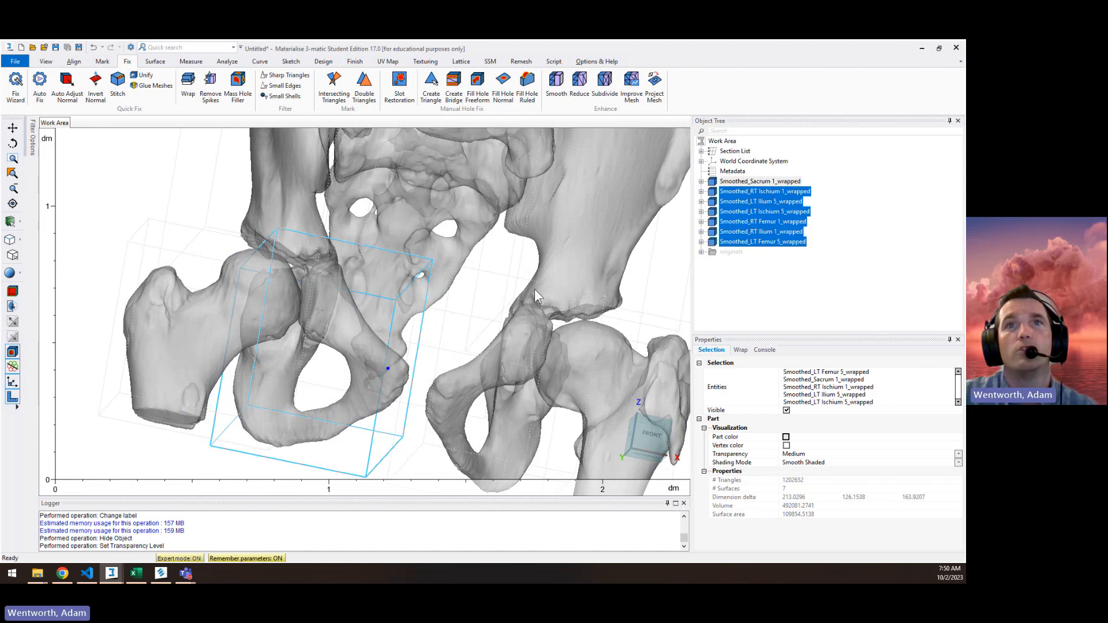
{"action": "middle_click_drag", "start_coordinate": [490, 166], "coordinate": [466, 320]}
{"action": "scroll", "coordinate": [466, 319], "scroll_direction": "down", "scroll_amount": 3}
{"action": "right_click_drag", "start_coordinate": [458, 313], "coordinate": [404, 317]}
Give the seven wrapped parts the light beige custom part color with red 227, green 218 and blue 201
{"action": "left_click", "coordinate": [786, 437]}
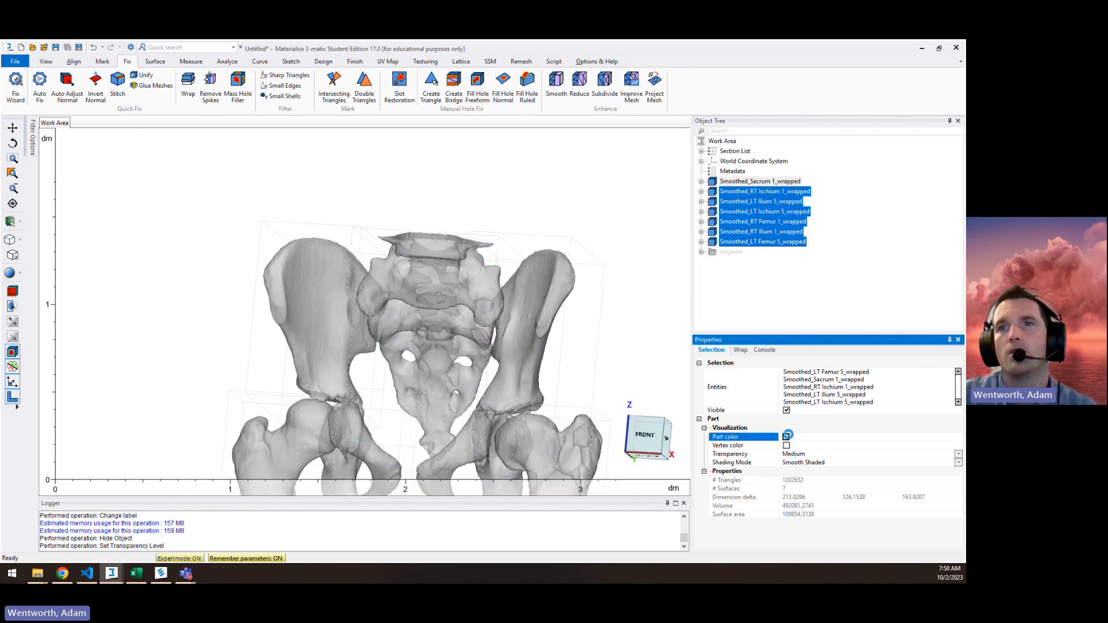
{"action": "left_click", "coordinate": [381, 335]}
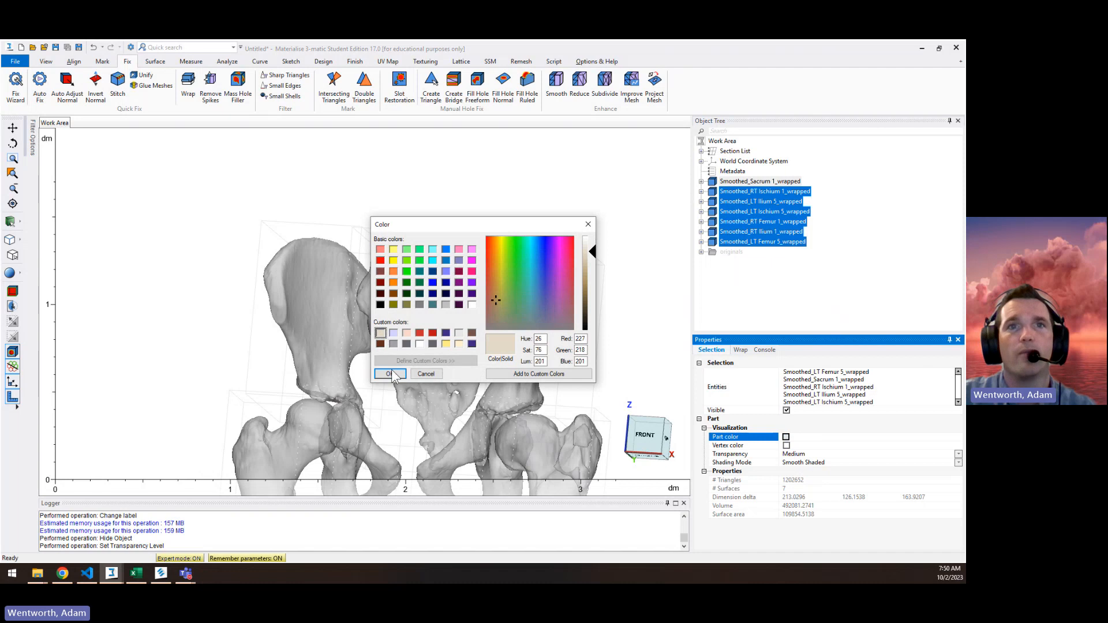
{"action": "left_click", "coordinate": [389, 374]}
{"action": "left_click", "coordinate": [418, 320]}
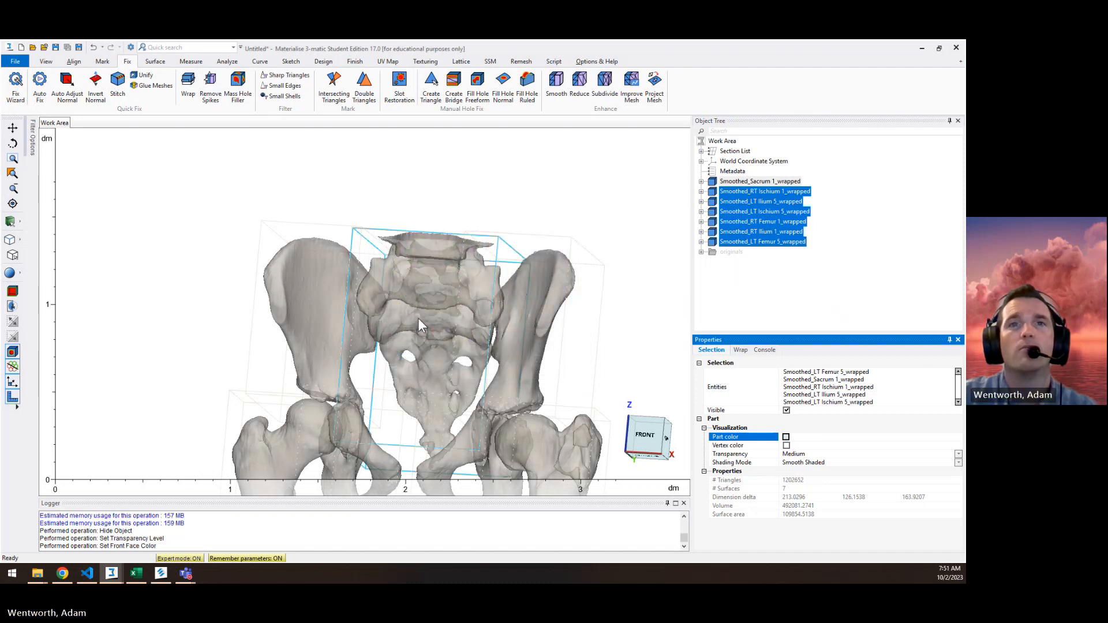
{"action": "right_click_drag", "start_coordinate": [418, 317], "coordinate": [437, 332]}
{"action": "right_click_drag", "start_coordinate": [351, 355], "coordinate": [480, 335]}
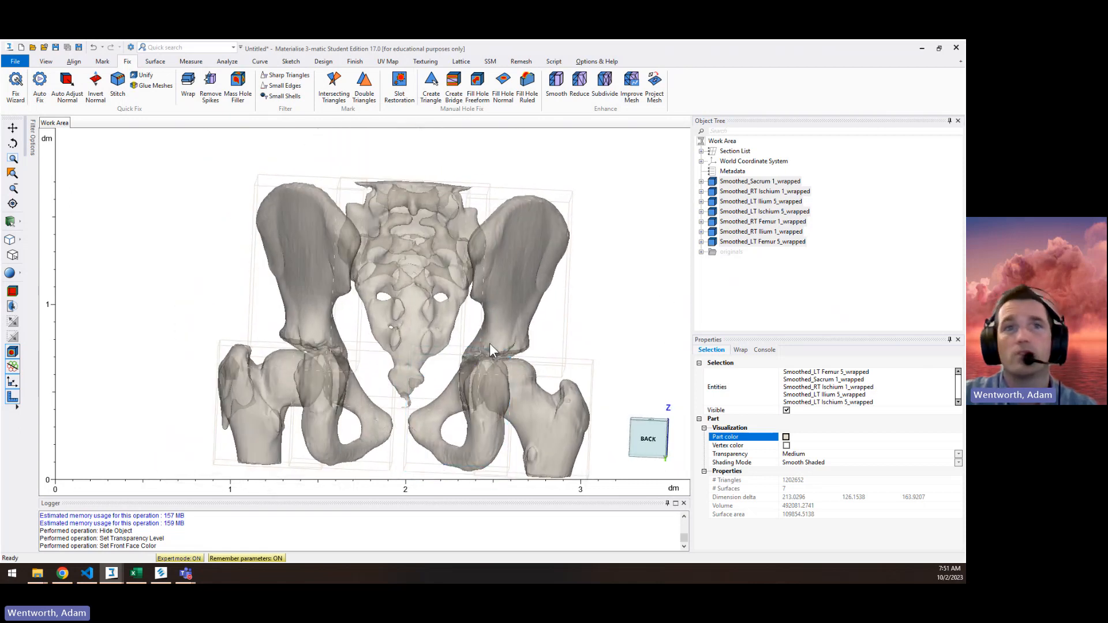
{"action": "right_click_drag", "start_coordinate": [374, 356], "coordinate": [507, 353]}
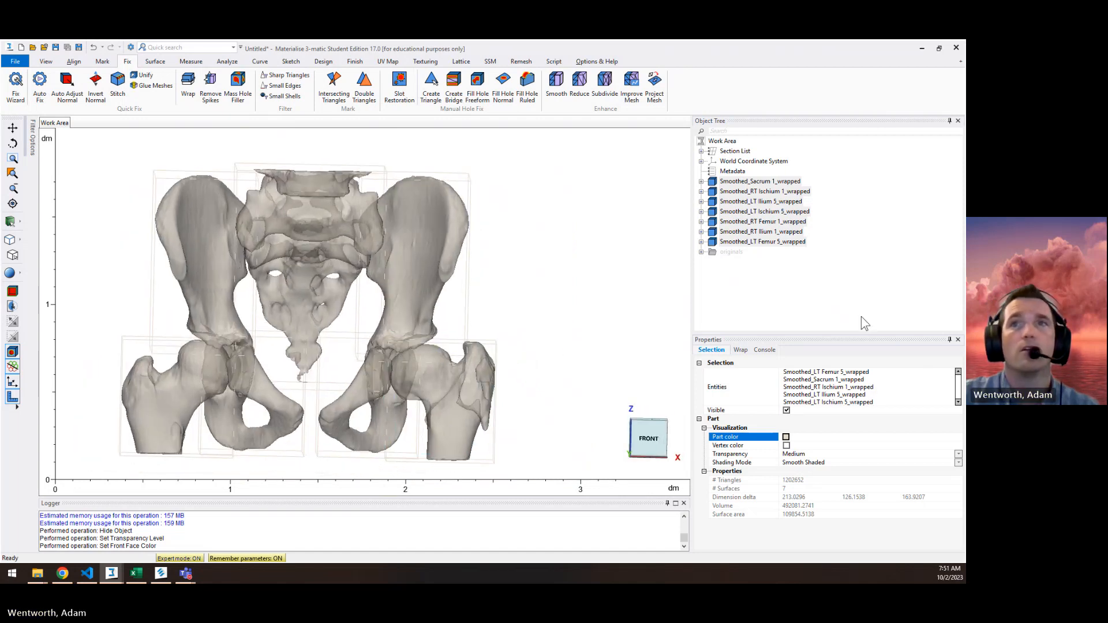
{"action": "left_click", "coordinate": [855, 300]}
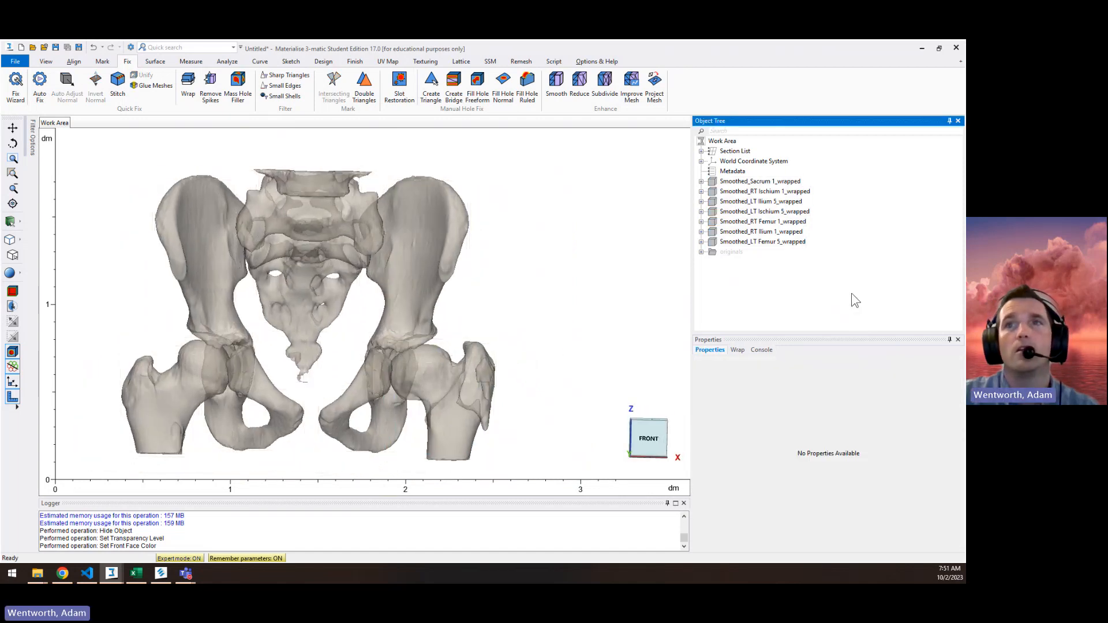
Set up automatic connections between entities, using all seven wrapped bone parts as the entities
{"action": "left_click", "coordinate": [776, 181]}
{"action": "left_click", "coordinate": [796, 241], "text": "shift"}
{"action": "middle_click_drag", "start_coordinate": [283, 310], "coordinate": [366, 295]}
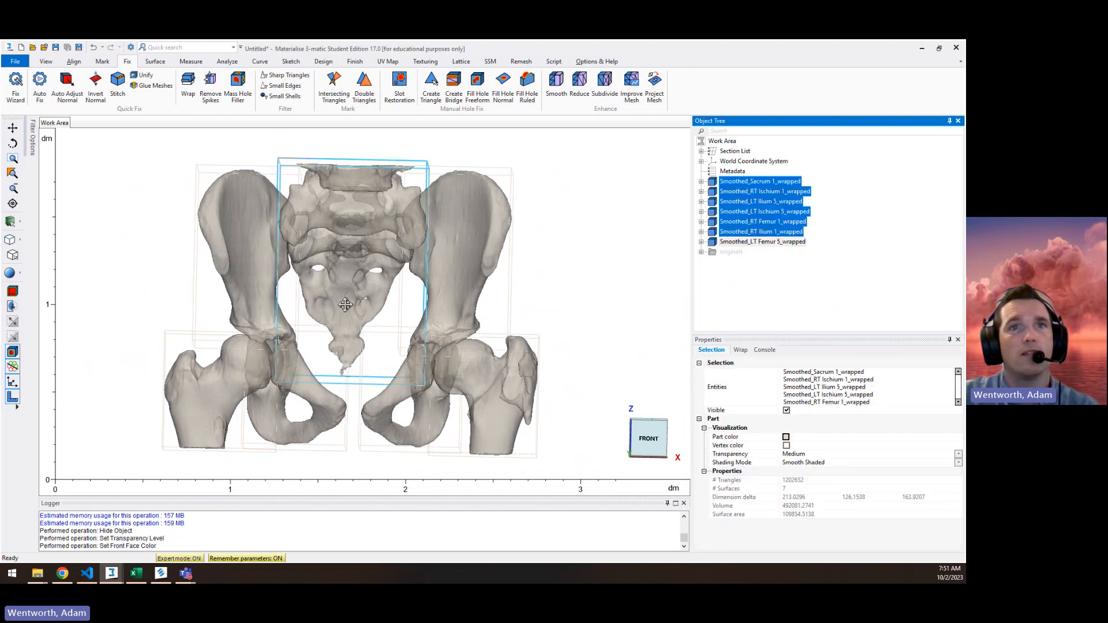
{"action": "right_click_drag", "start_coordinate": [366, 295], "coordinate": [353, 296]}
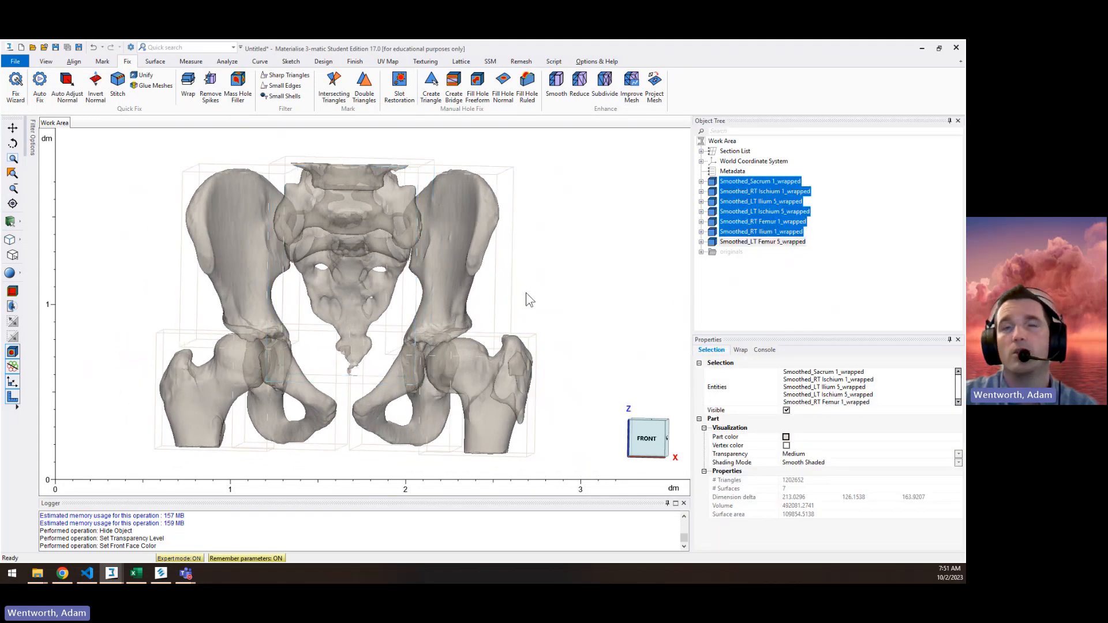
{"action": "left_click", "coordinate": [323, 61]}
{"action": "left_click", "coordinate": [80, 90]}
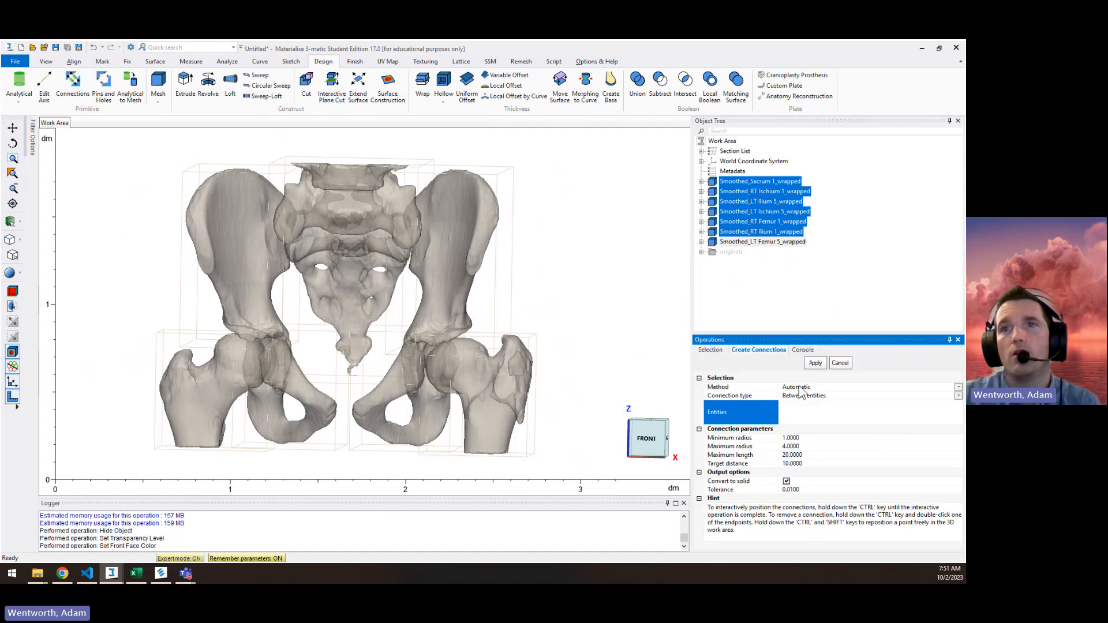
{"action": "left_click", "coordinate": [759, 181]}
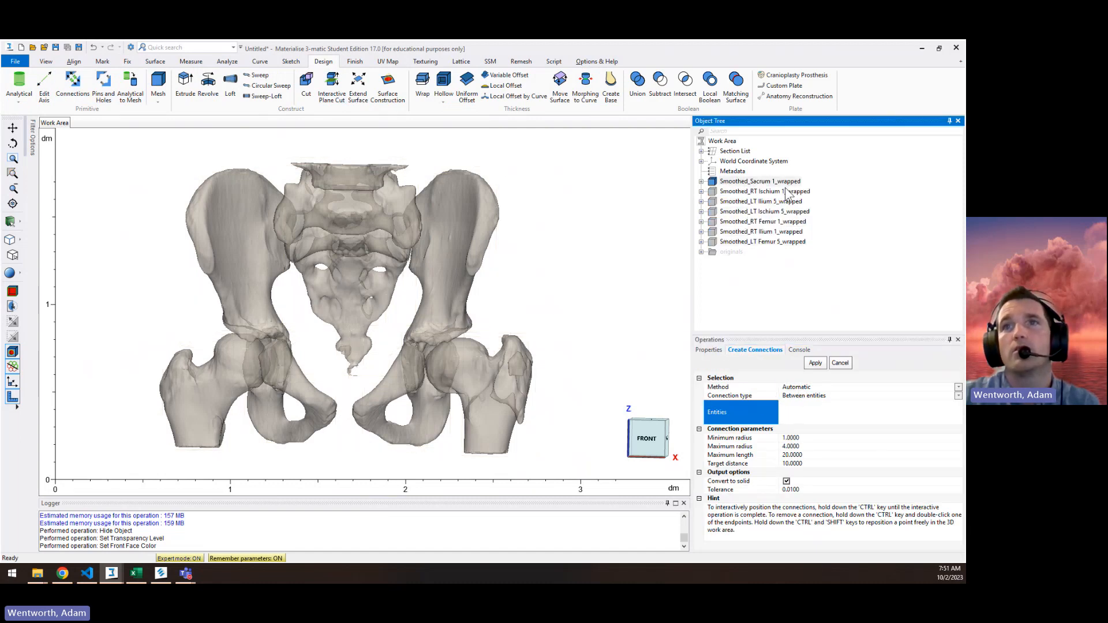
{"action": "left_click", "coordinate": [784, 240], "text": "shift"}
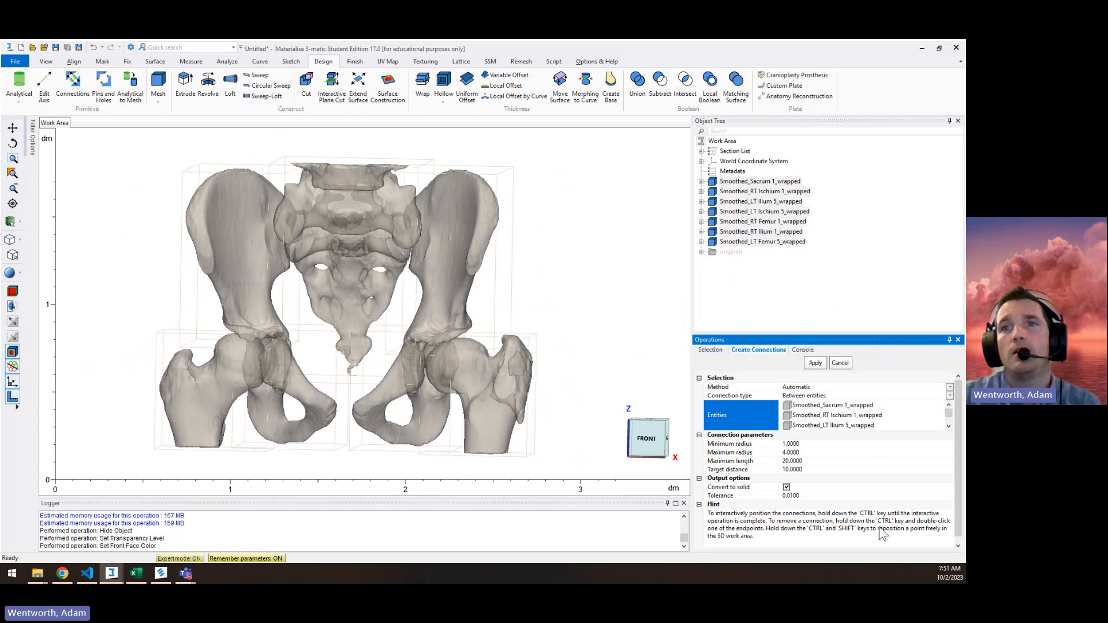
Create the connections with a minimum radius of 2, a maximum length of 15 and a target distance of 7
{"action": "left_click", "coordinate": [790, 444]}
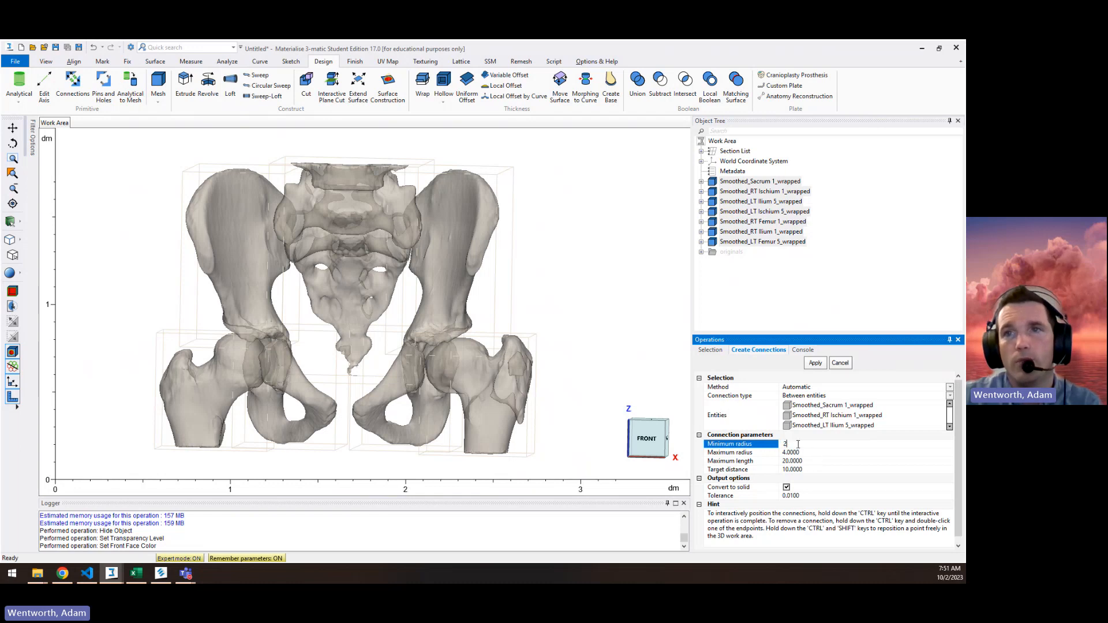
{"action": "left_click", "coordinate": [804, 453]}
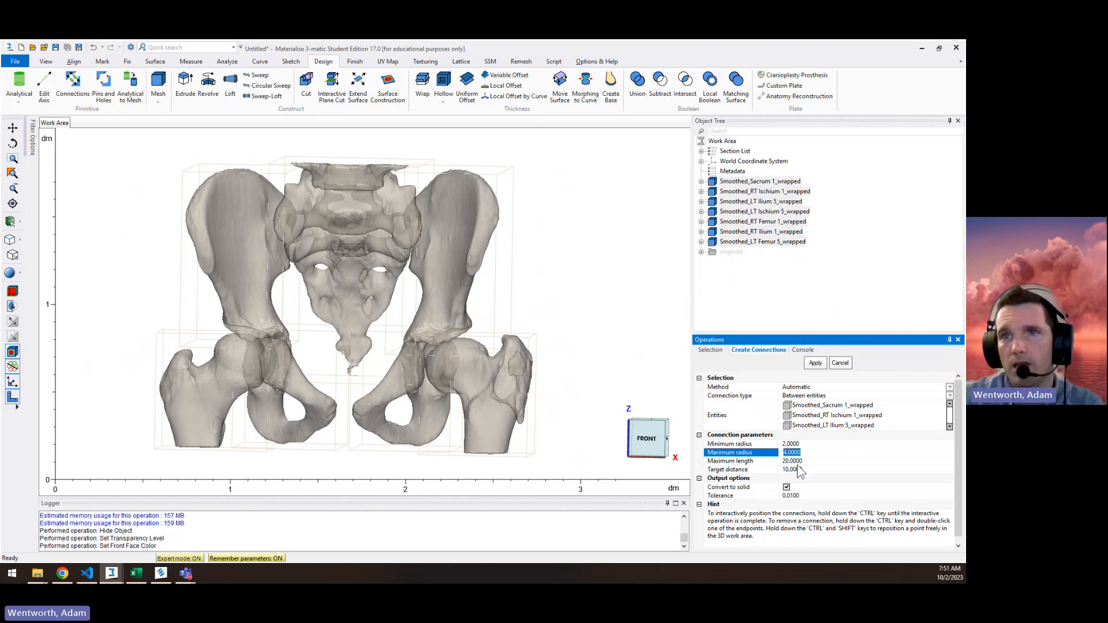
{"action": "left_click", "coordinate": [799, 461]}
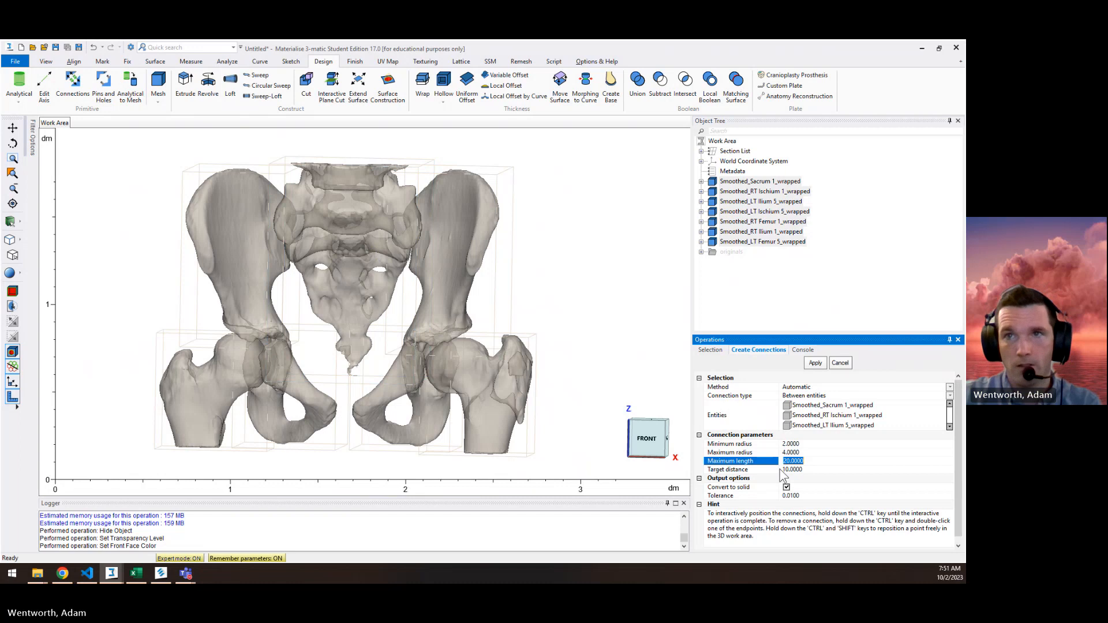
{"action": "type", "text": "15"}
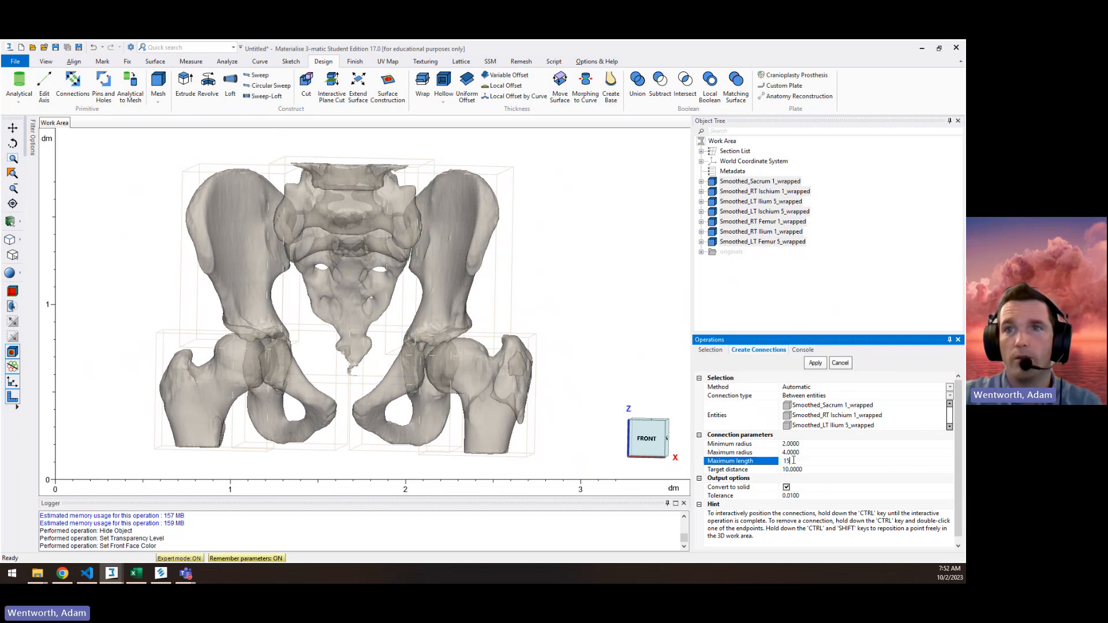
{"action": "key", "text": "Tab"}
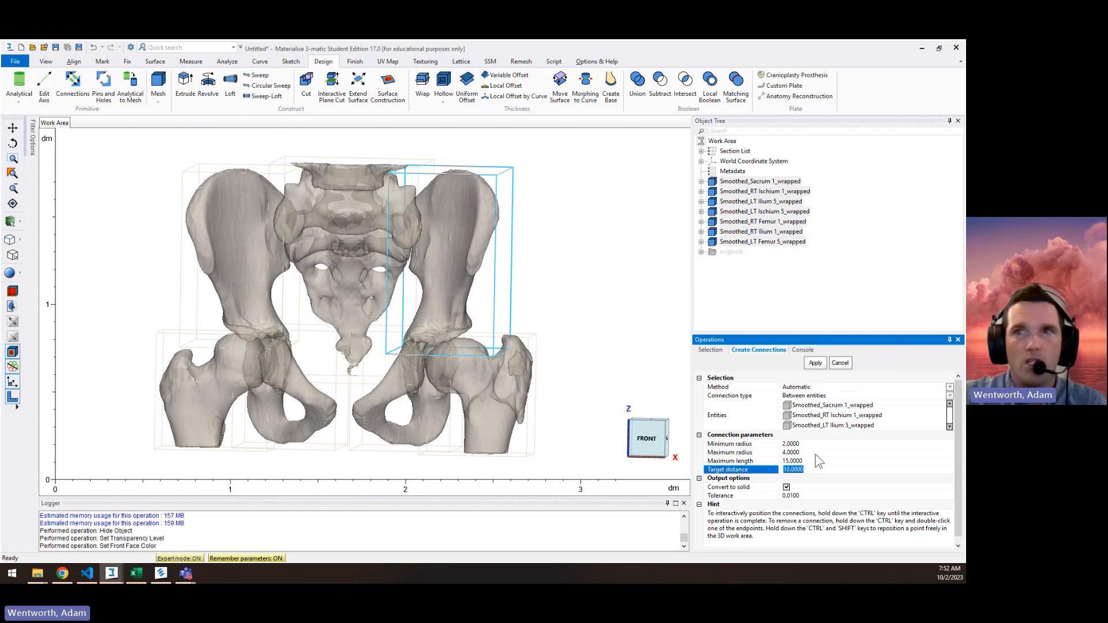
{"action": "type", "text": "7"}
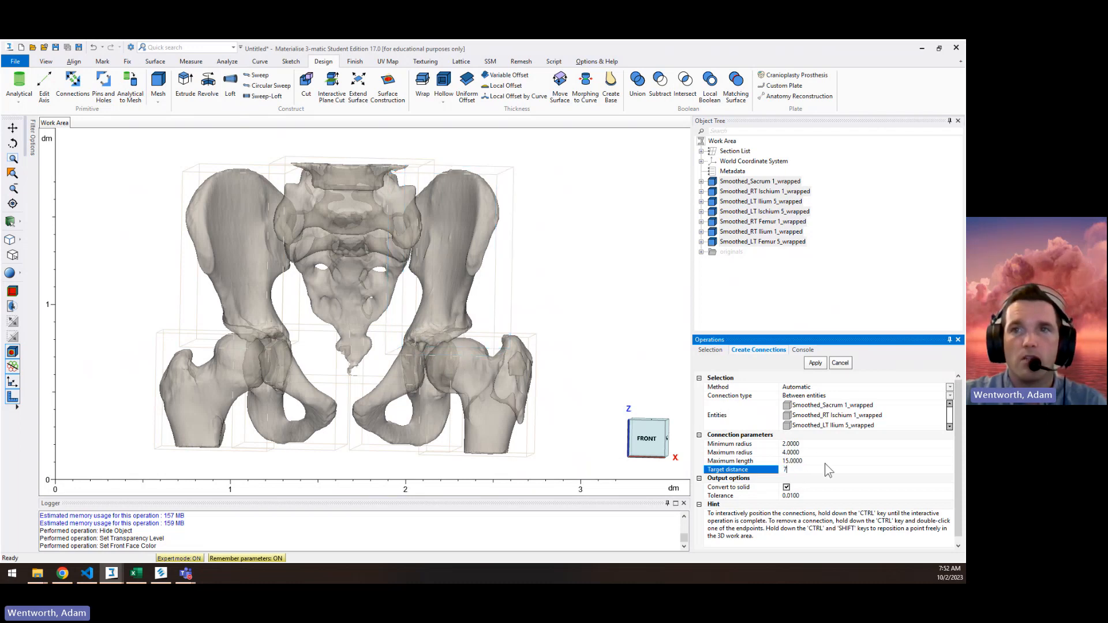
{"action": "left_click", "coordinate": [825, 463]}
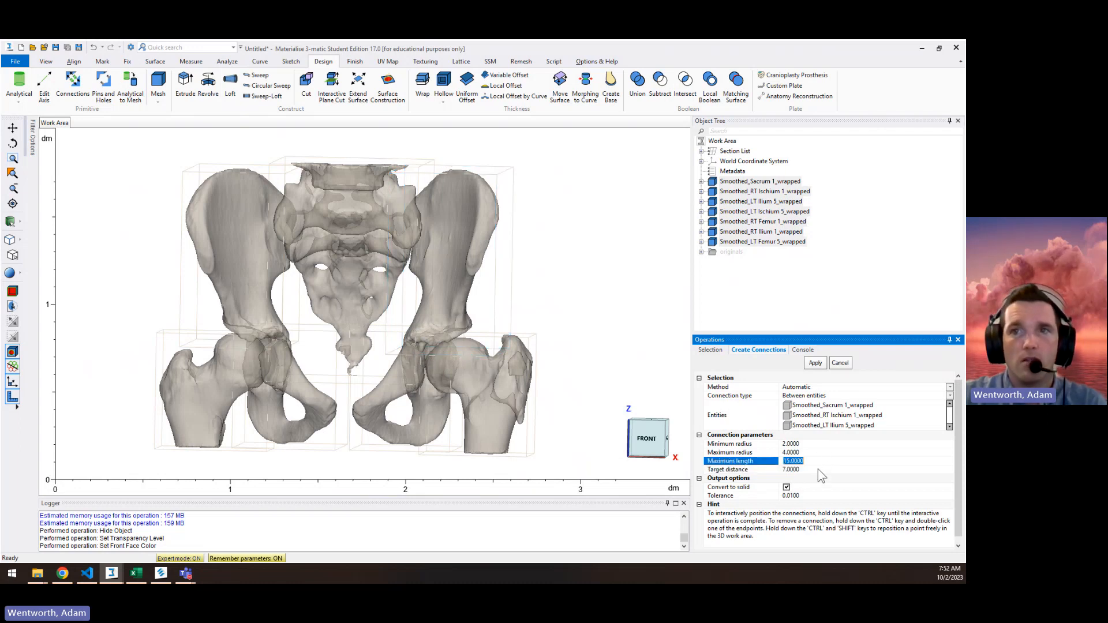
{"action": "left_click", "coordinate": [815, 363]}
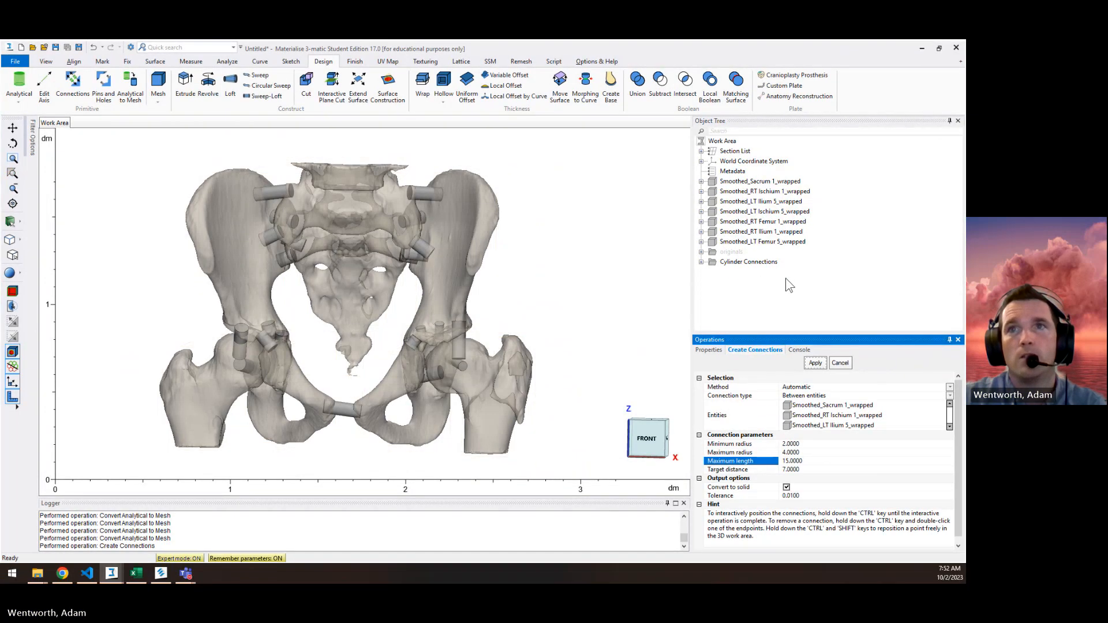
Unite all cylinders of the Cylinder Connections group into one new part with Boolean Union, removing the originals
{"action": "left_click", "coordinate": [783, 286]}
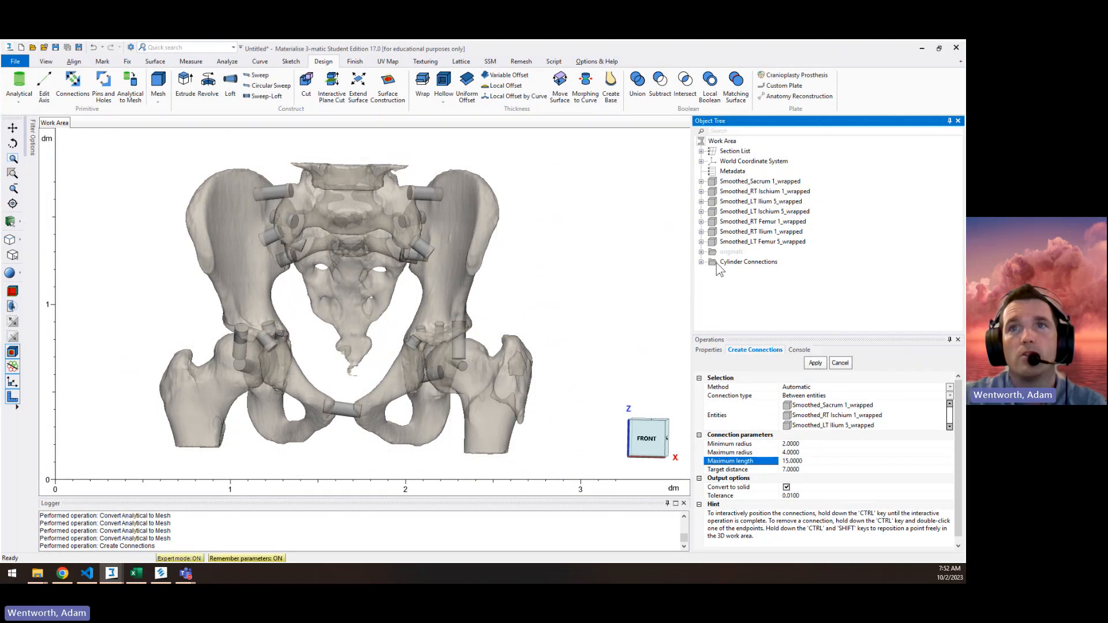
{"action": "left_click", "coordinate": [701, 261]}
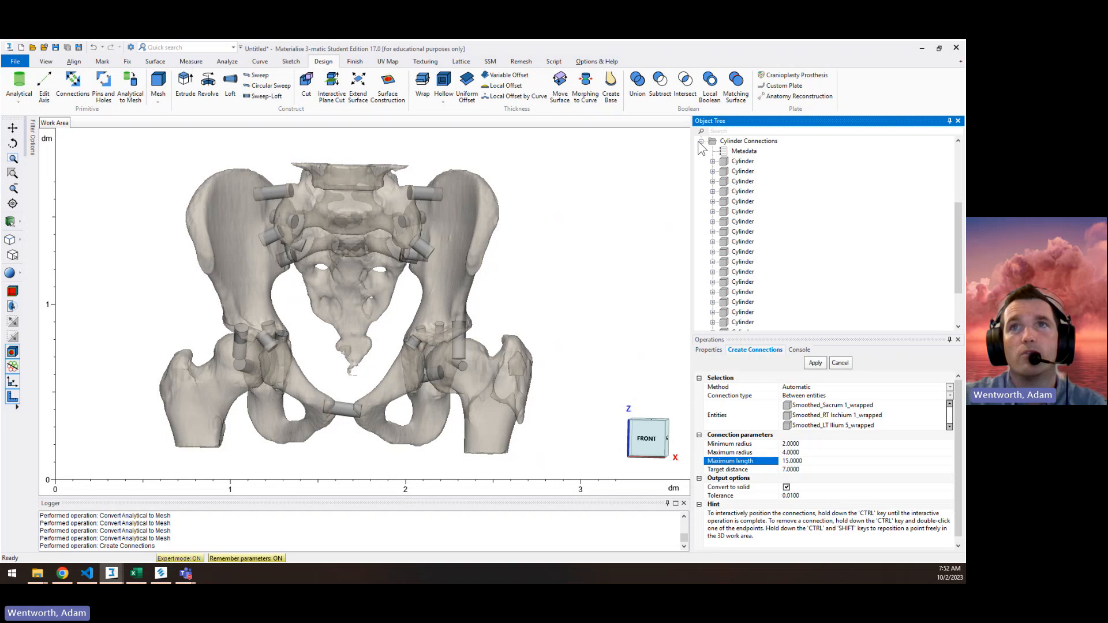
{"action": "left_click", "coordinate": [700, 141]}
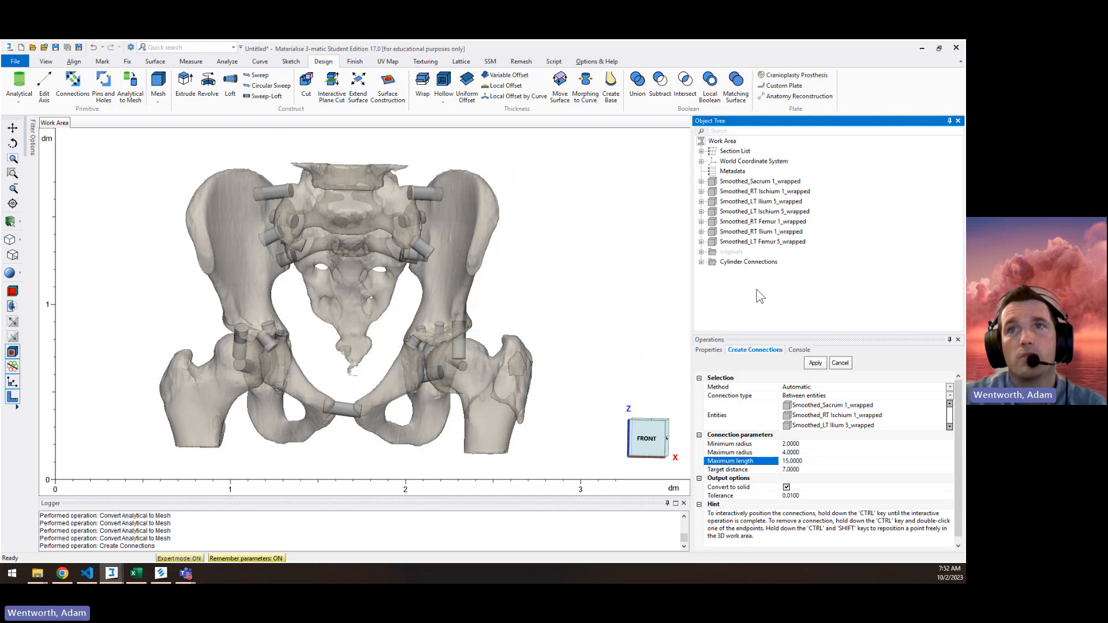
{"action": "left_click", "coordinate": [747, 263]}
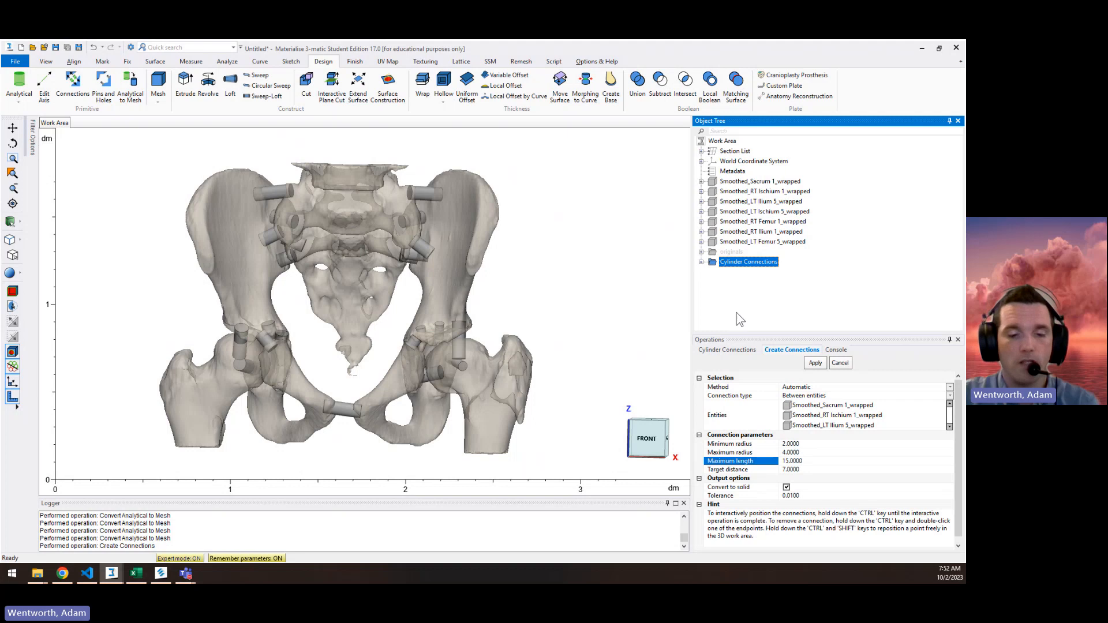
{"action": "key", "text": "ctrl+u"}
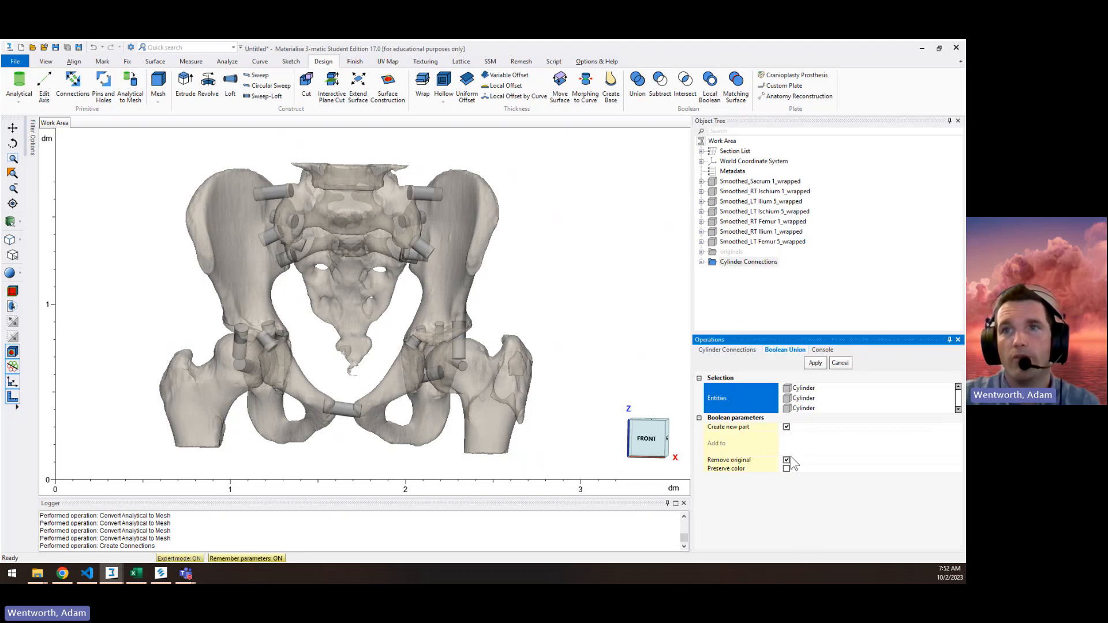
{"action": "left_click", "coordinate": [815, 363]}
Delete the emptied Cylinder Connections group and rename the united part as "cylinders"
{"action": "left_click", "coordinate": [742, 263]}
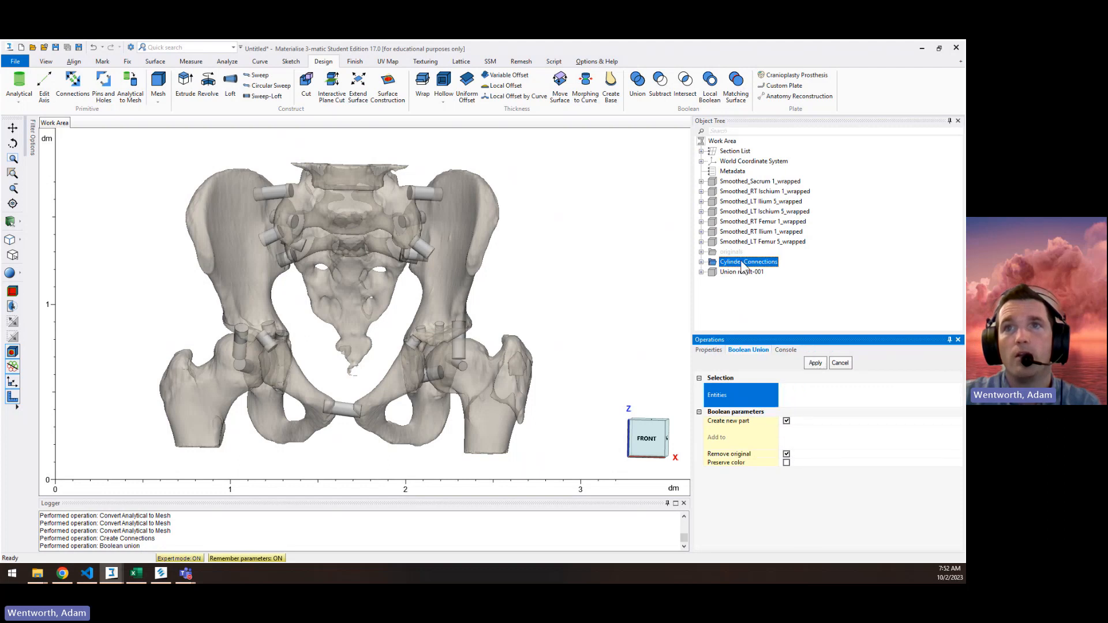
{"action": "right_click", "coordinate": [742, 264]}
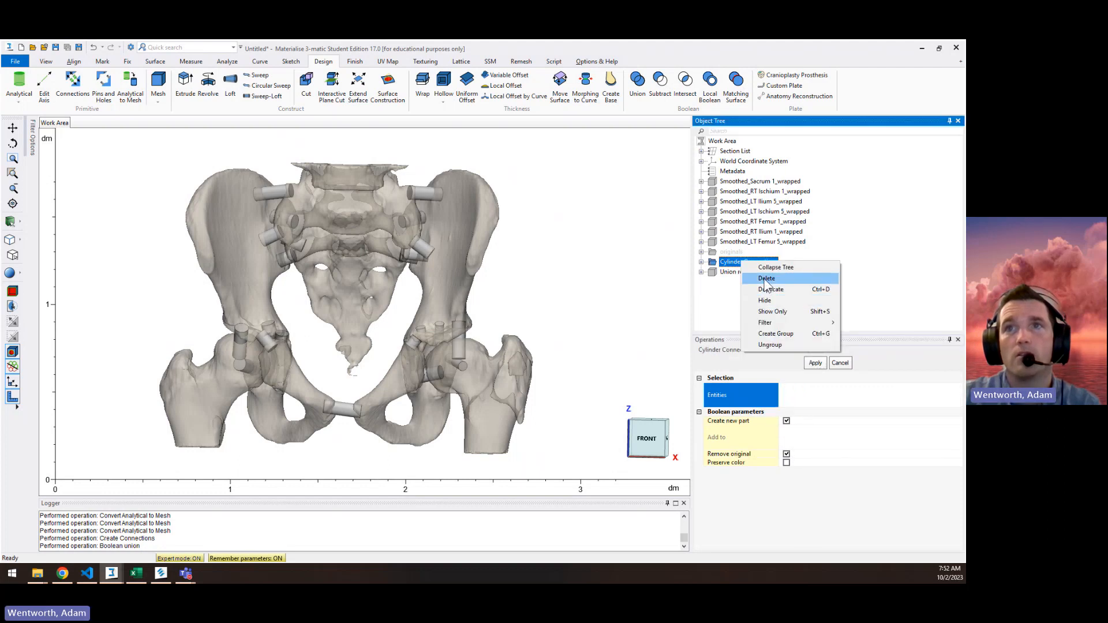
{"action": "left_click", "coordinate": [766, 279]}
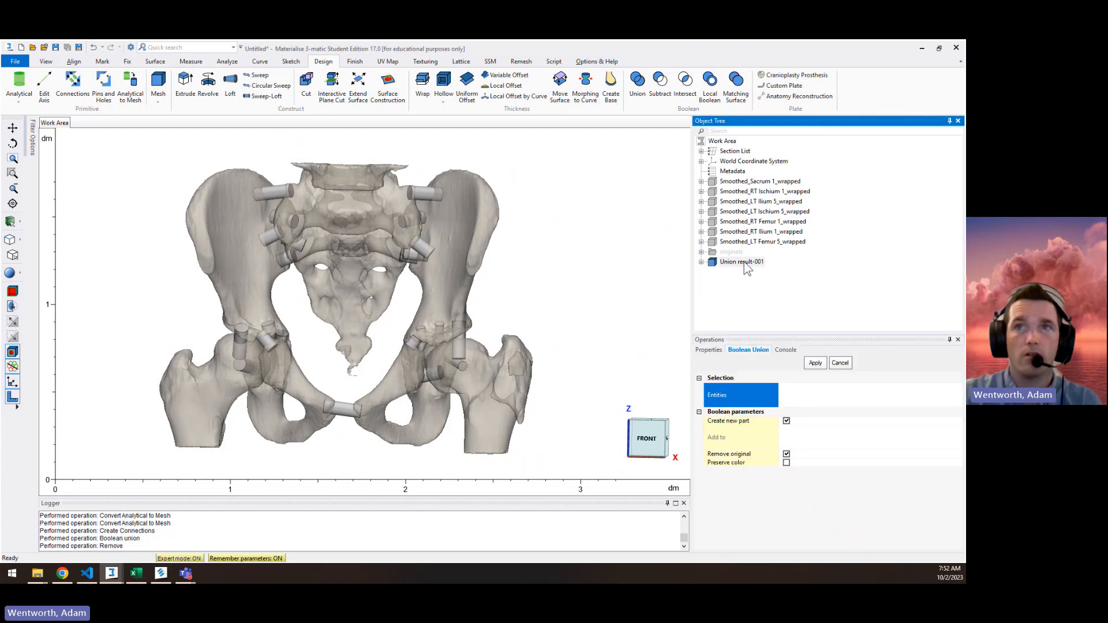
{"action": "double_click", "coordinate": [745, 263]}
{"action": "type", "text": "cylinders"}
{"action": "key", "text": "Return"}
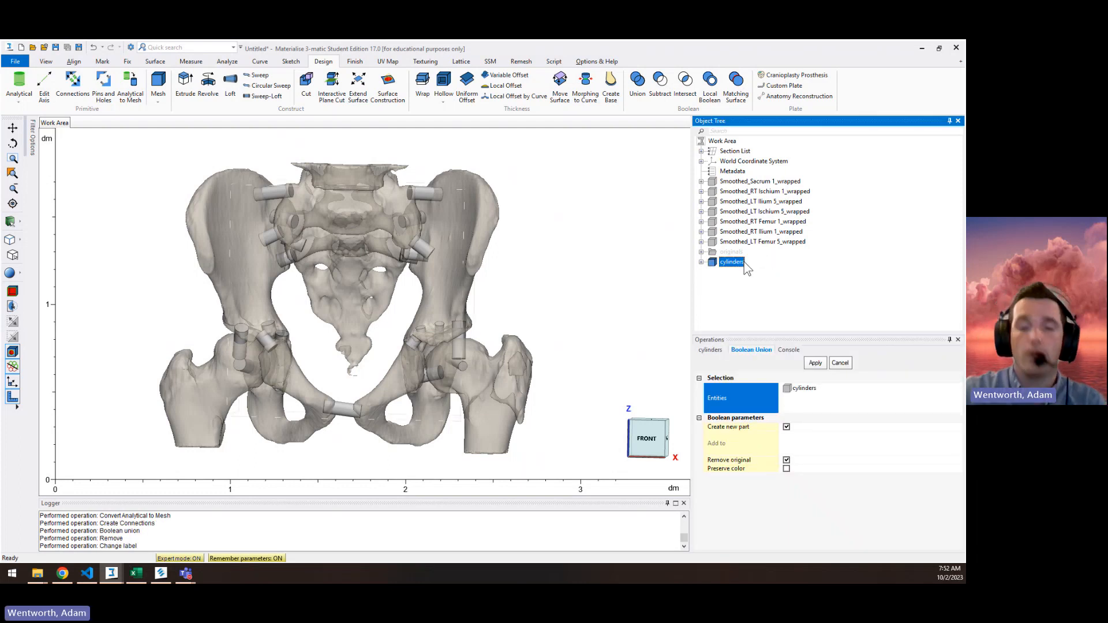
Mark the shells of the surplus connecting cylinders around both sacroiliac joints and delete them from the cylinders part
{"action": "key", "text": "Escape"}
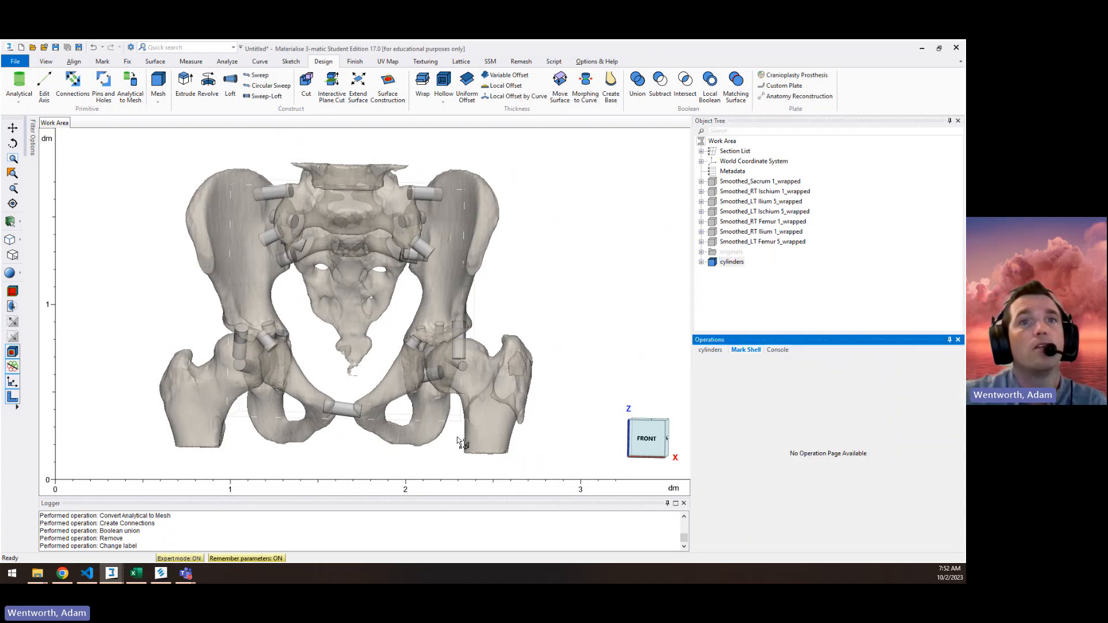
{"action": "scroll", "coordinate": [426, 207], "scroll_direction": "up", "scroll_amount": 5}
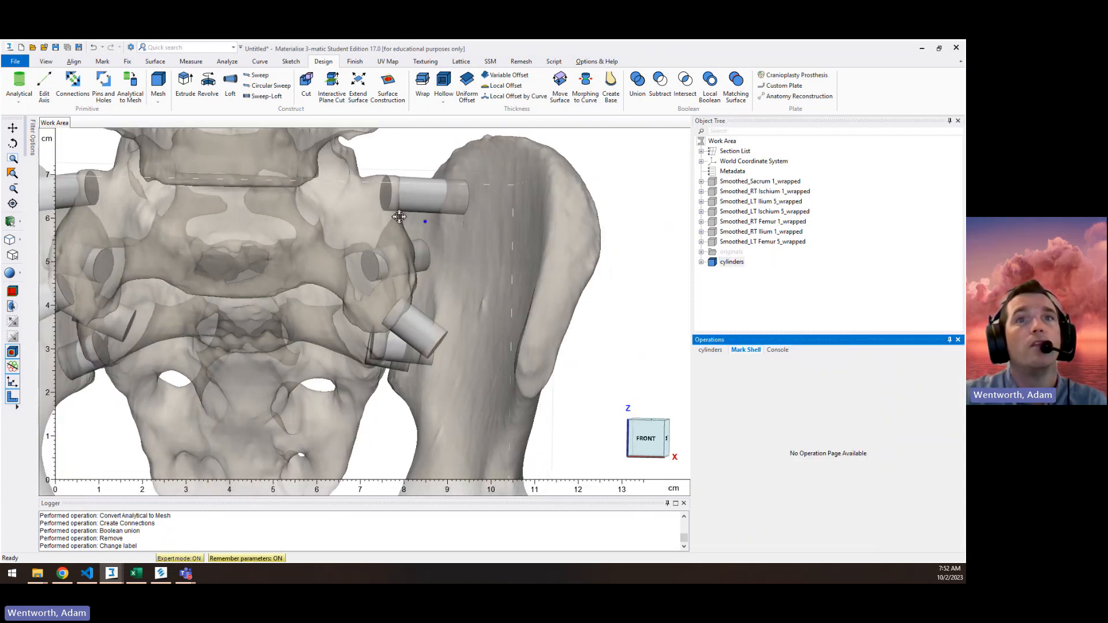
{"action": "right_click_drag", "start_coordinate": [425, 222], "coordinate": [456, 424]}
{"action": "left_click", "coordinate": [406, 329]}
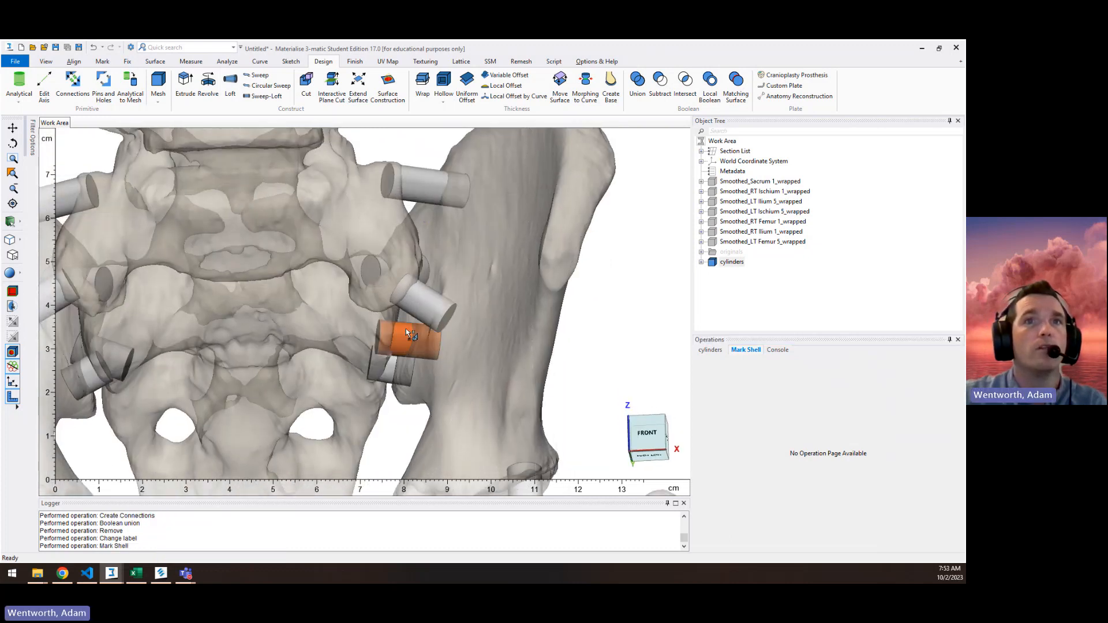
{"action": "mouse_move", "coordinate": [406, 329]}
{"action": "right_mouse_down"}
{"action": "mouse_move", "coordinate": [424, 273]}
{"action": "mouse_move", "coordinate": [383, 306]}
{"action": "mouse_move", "coordinate": [387, 333]}
{"action": "right_mouse_up"}
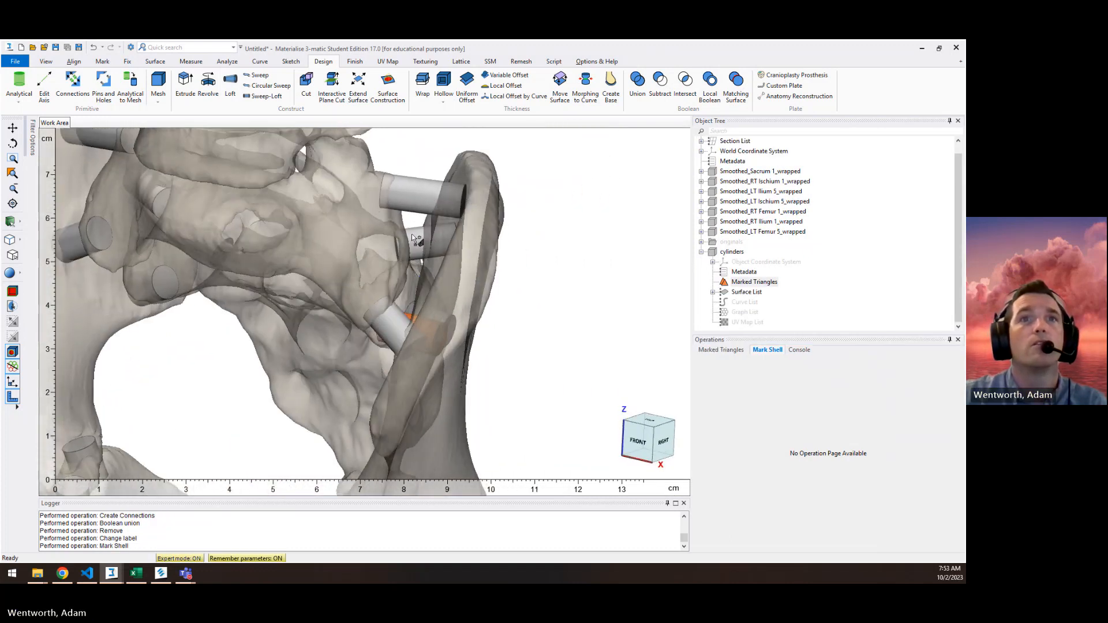
{"action": "left_click", "coordinate": [416, 240]}
{"action": "scroll", "coordinate": [196, 332], "scroll_direction": "down", "scroll_amount": 3}
{"action": "right_click_drag", "start_coordinate": [194, 332], "coordinate": [274, 226]}
{"action": "left_click", "coordinate": [271, 254]}
{"action": "left_click", "coordinate": [267, 218]}
{"action": "scroll", "coordinate": [303, 313], "scroll_direction": "down", "scroll_amount": 4}
{"action": "right_click_drag", "start_coordinate": [302, 313], "coordinate": [335, 359]}
{"action": "scroll", "coordinate": [283, 339], "scroll_direction": "up", "scroll_amount": 6}
{"action": "scroll", "coordinate": [456, 365], "scroll_direction": "down", "scroll_amount": 4}
{"action": "middle_click_drag", "start_coordinate": [463, 365], "coordinate": [458, 443]}
{"action": "key", "text": "Delete"}
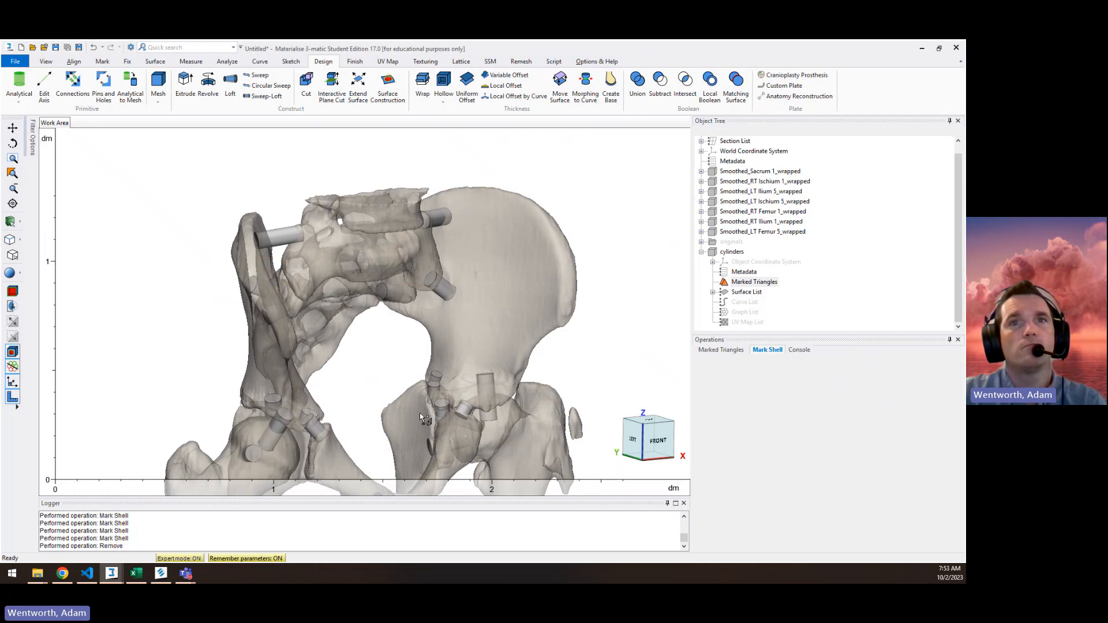
Separate the wrapped left femur, with its loose fragment, into individual parts using Shells to Parts
{"action": "right_click_drag", "start_coordinate": [421, 415], "coordinate": [364, 364]}
{"action": "middle_click_drag", "start_coordinate": [532, 421], "coordinate": [456, 370]}
{"action": "right_click_drag", "start_coordinate": [455, 383], "coordinate": [503, 365]}
{"action": "key", "text": "Escape"}
{"action": "scroll", "coordinate": [490, 374], "scroll_direction": "up", "scroll_amount": 5}
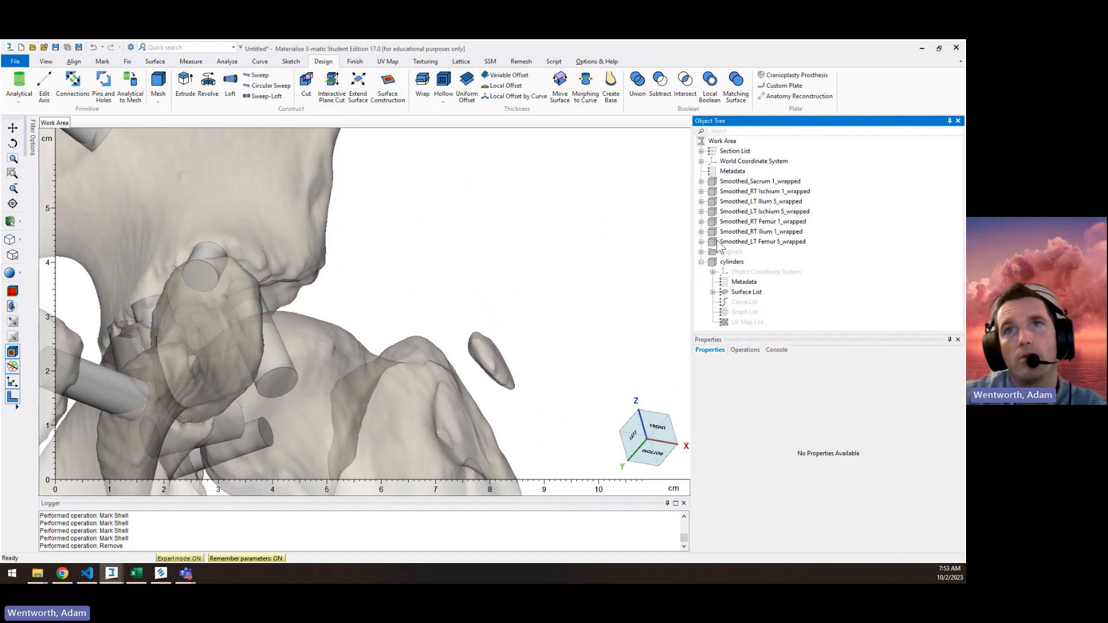
{"action": "left_click", "coordinate": [701, 261]}
{"action": "scroll", "coordinate": [323, 390], "scroll_direction": "down", "scroll_amount": 5}
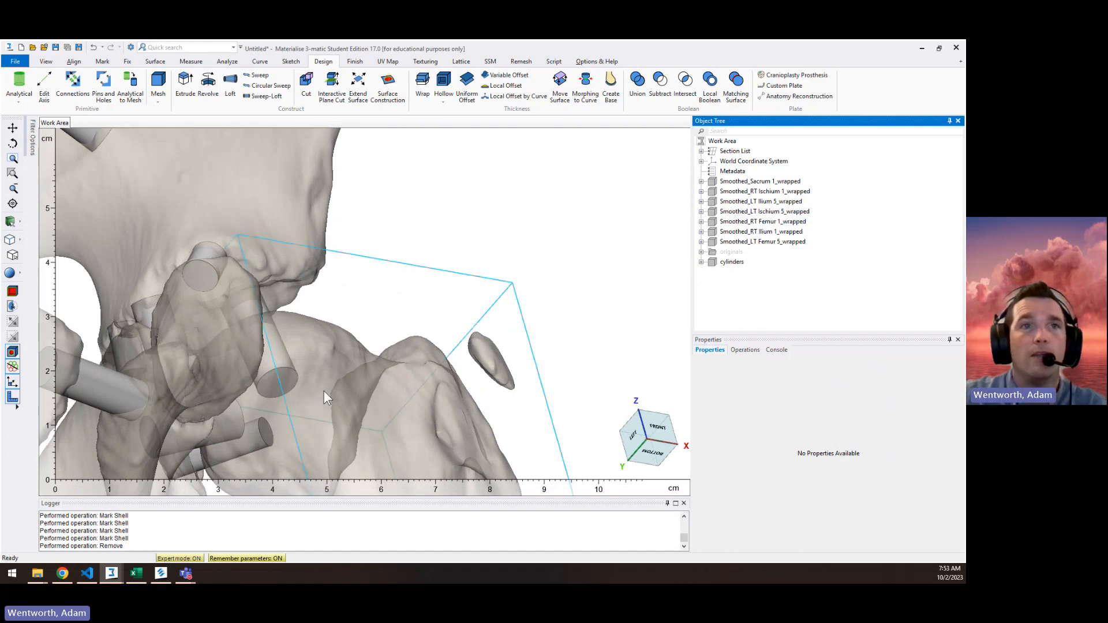
{"action": "middle_click_drag", "start_coordinate": [351, 358], "coordinate": [409, 276]}
{"action": "right_click_drag", "start_coordinate": [380, 308], "coordinate": [503, 334]}
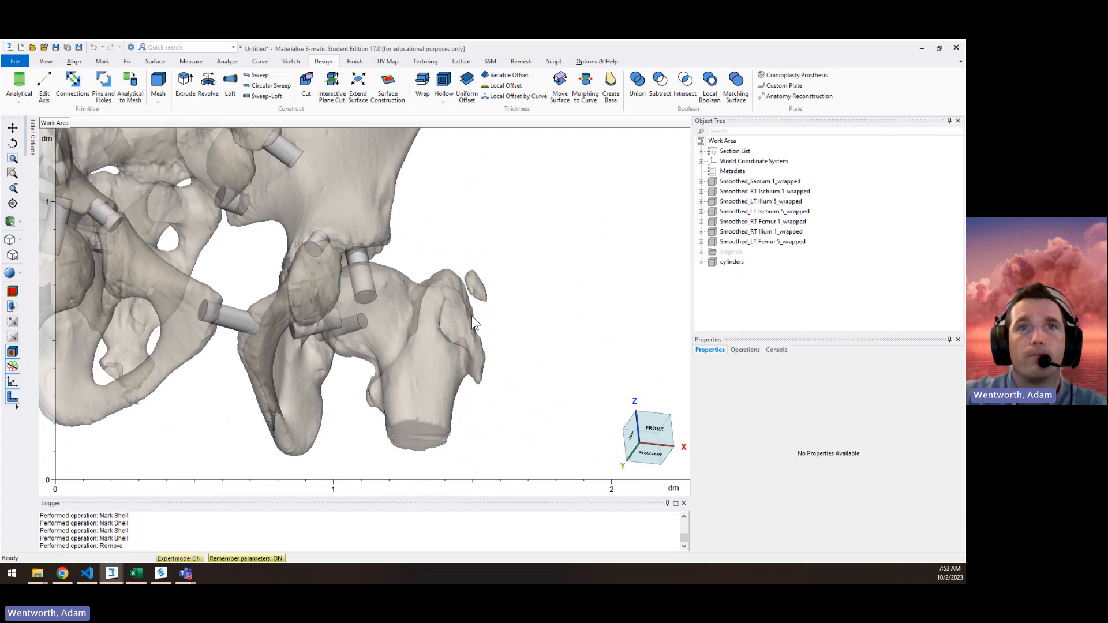
{"action": "right_click", "coordinate": [450, 315]}
{"action": "left_click", "coordinate": [482, 318]}
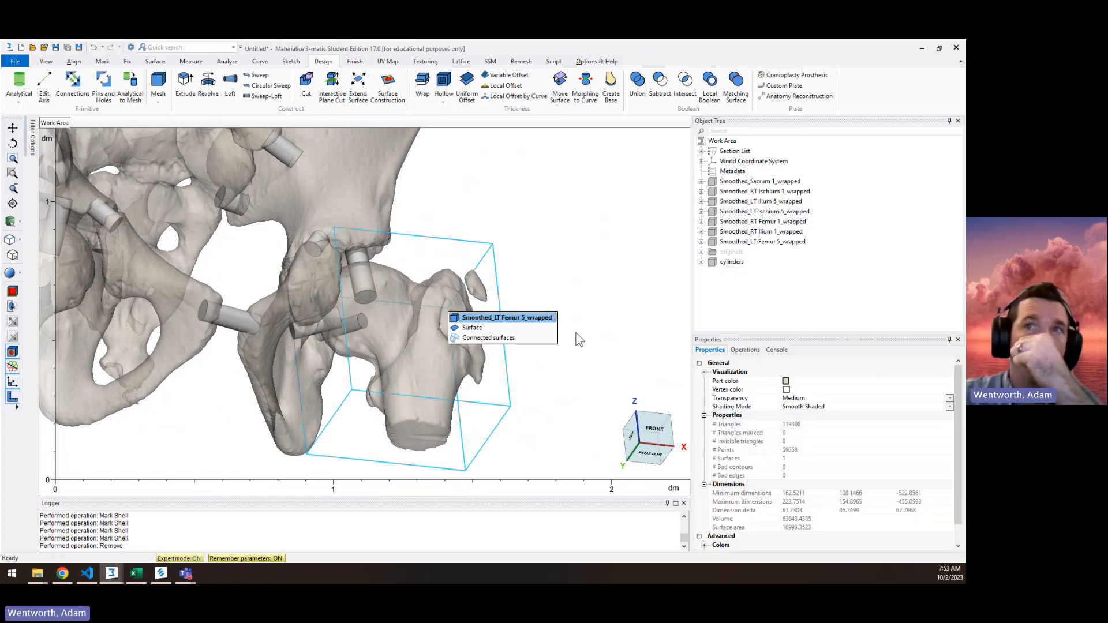
{"action": "right_click", "coordinate": [794, 243]}
{"action": "mouse_move", "coordinate": [829, 349]}
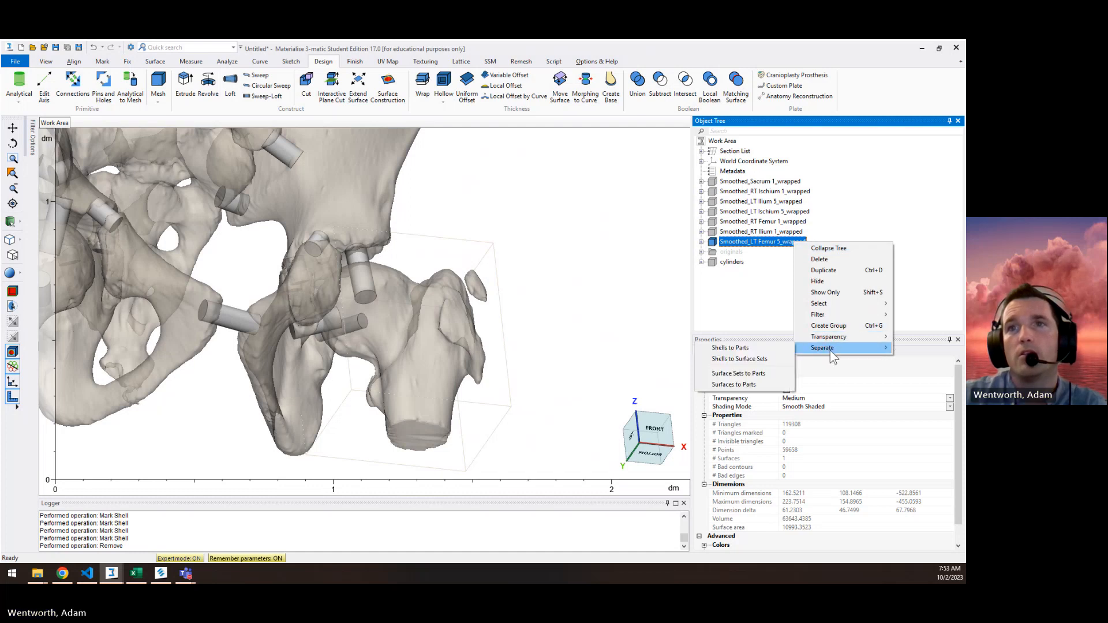
{"action": "left_click", "coordinate": [779, 349]}
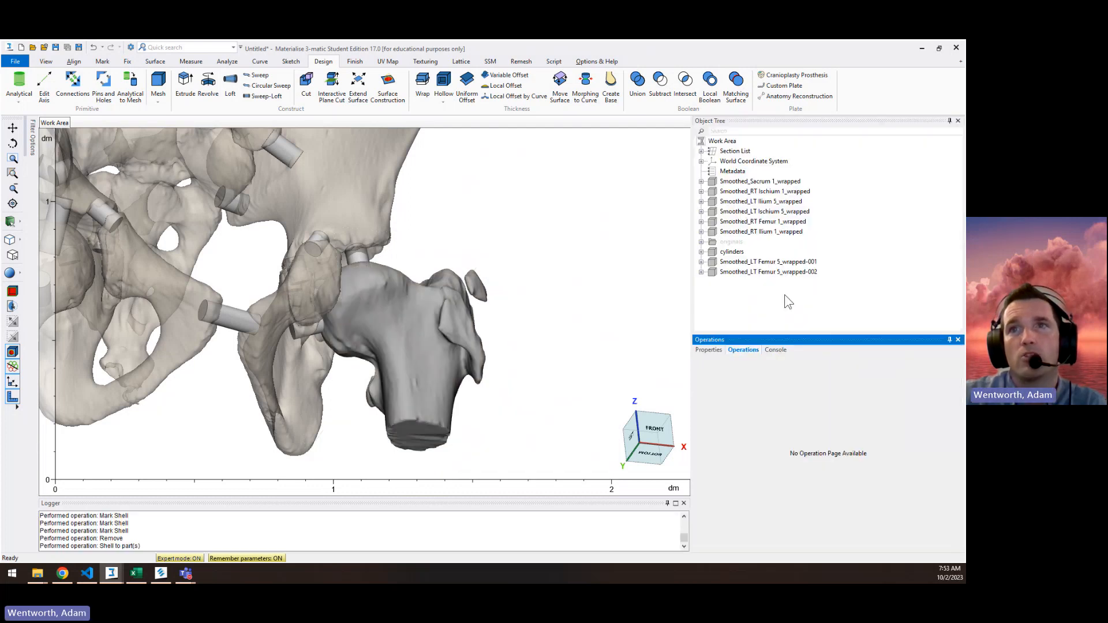
Create automatic connections between the two separated left femur parts with radius 2 to 4, maximum length 15 and target distance 7
{"action": "left_click", "coordinate": [795, 262]}
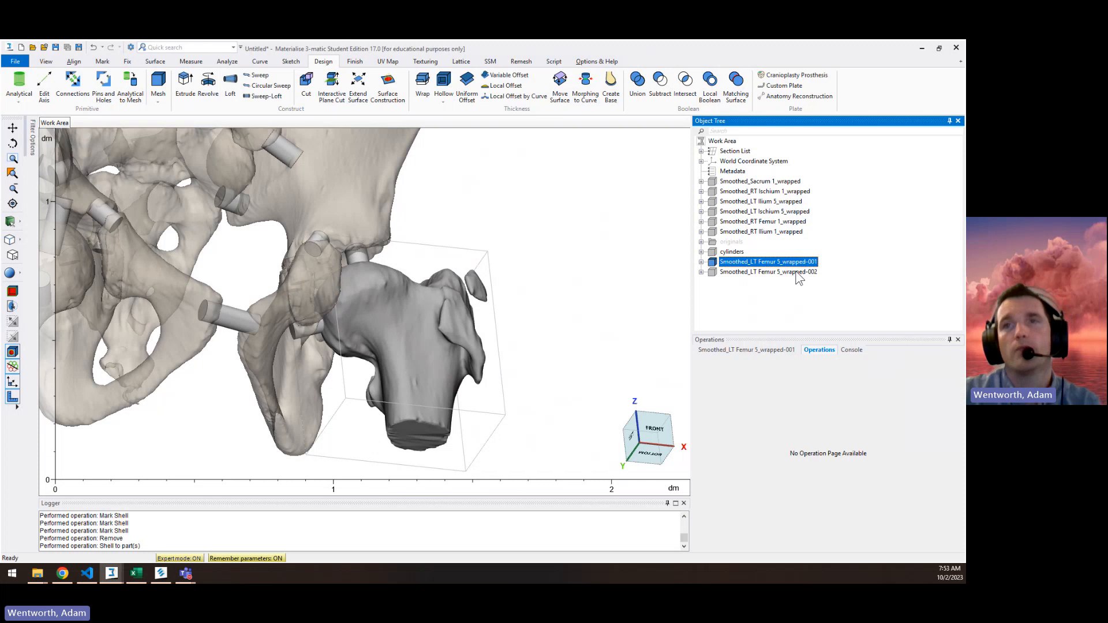
{"action": "left_click", "coordinate": [795, 274]}
{"action": "left_click", "coordinate": [792, 263]}
{"action": "left_click", "coordinate": [803, 272], "text": "ctrl"}
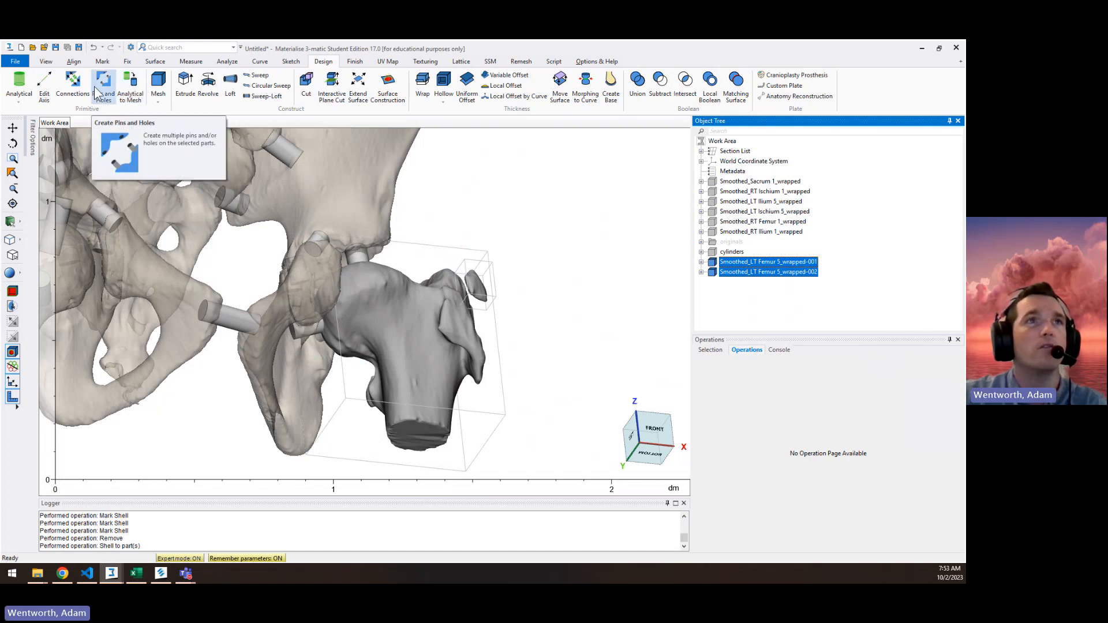
{"action": "left_click", "coordinate": [72, 83]}
{"action": "left_click", "coordinate": [796, 263]}
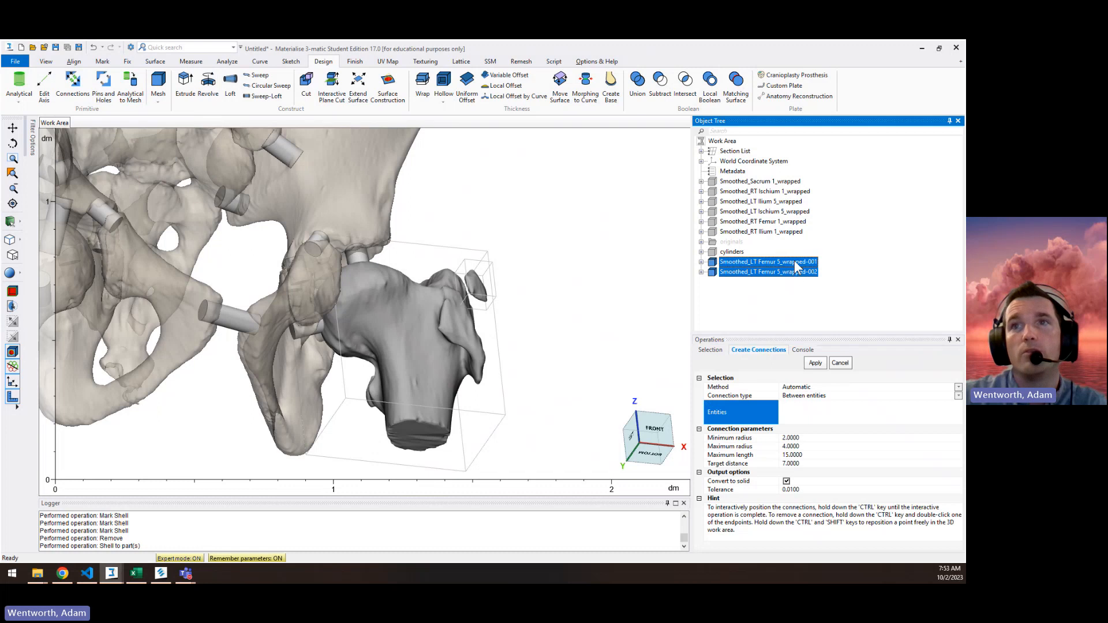
{"action": "left_click", "coordinate": [797, 273]}
{"action": "left_click", "coordinate": [818, 364]}
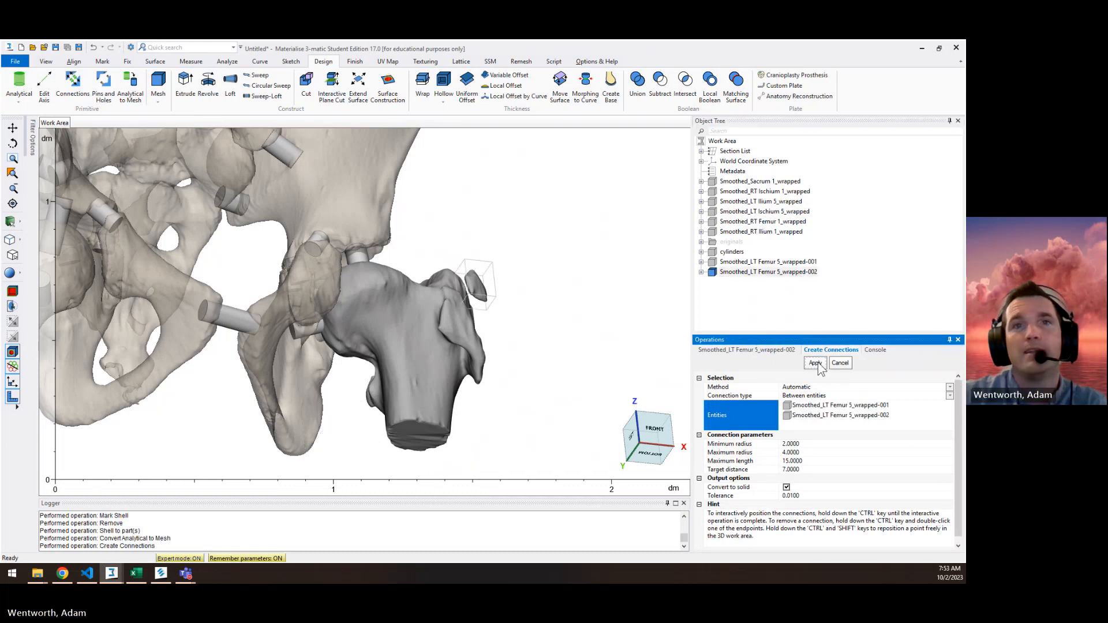
{"action": "right_click_drag", "start_coordinate": [456, 306], "coordinate": [530, 335]}
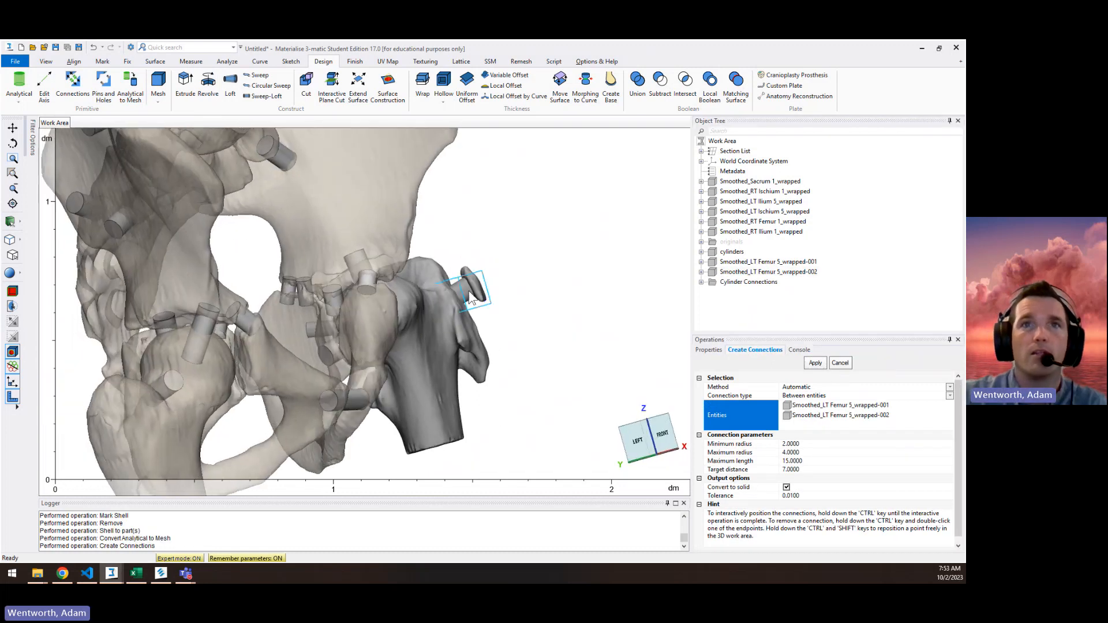
{"action": "scroll", "coordinate": [468, 293], "scroll_direction": "up", "scroll_amount": 2}
{"action": "right_click_drag", "start_coordinate": [468, 293], "coordinate": [445, 278]}
Unite the new Cylinder Connections group with the cylinders part using Boolean Union, creating a new part and removing the originals
{"action": "left_click", "coordinate": [748, 282]}
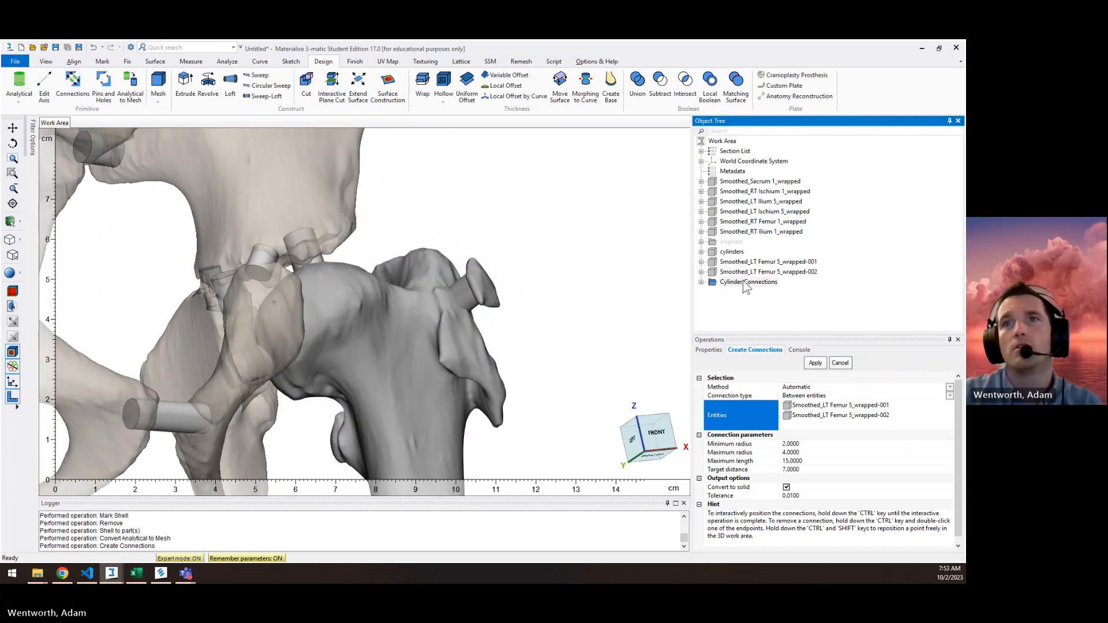
{"action": "left_click", "coordinate": [731, 251], "text": "ctrl"}
{"action": "key", "text": "ctrl+u"}
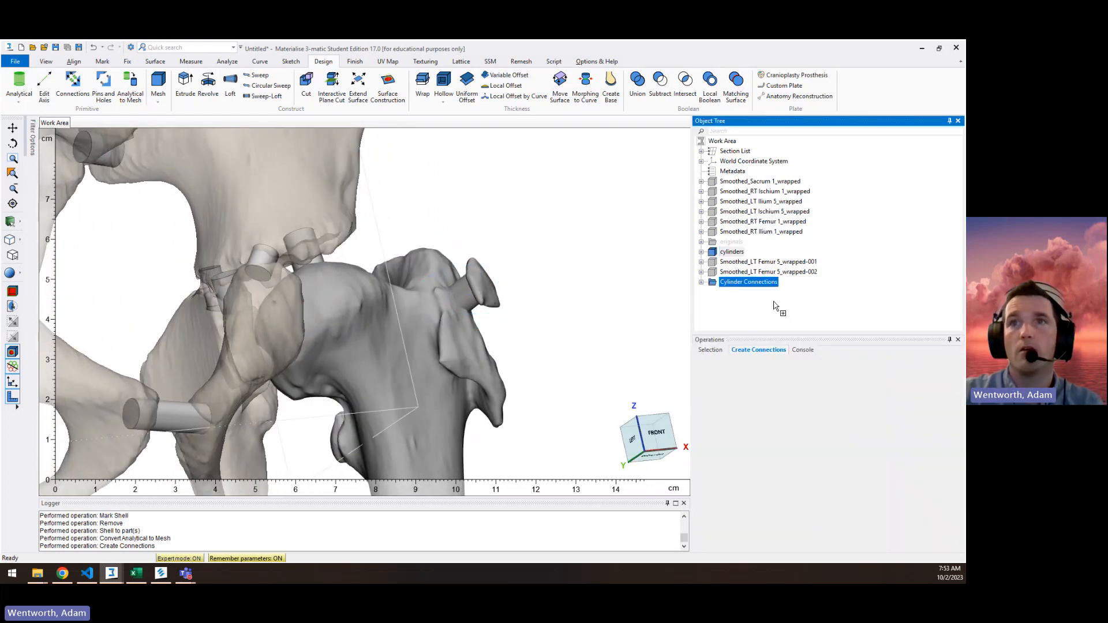
{"action": "left_click", "coordinate": [810, 363]}
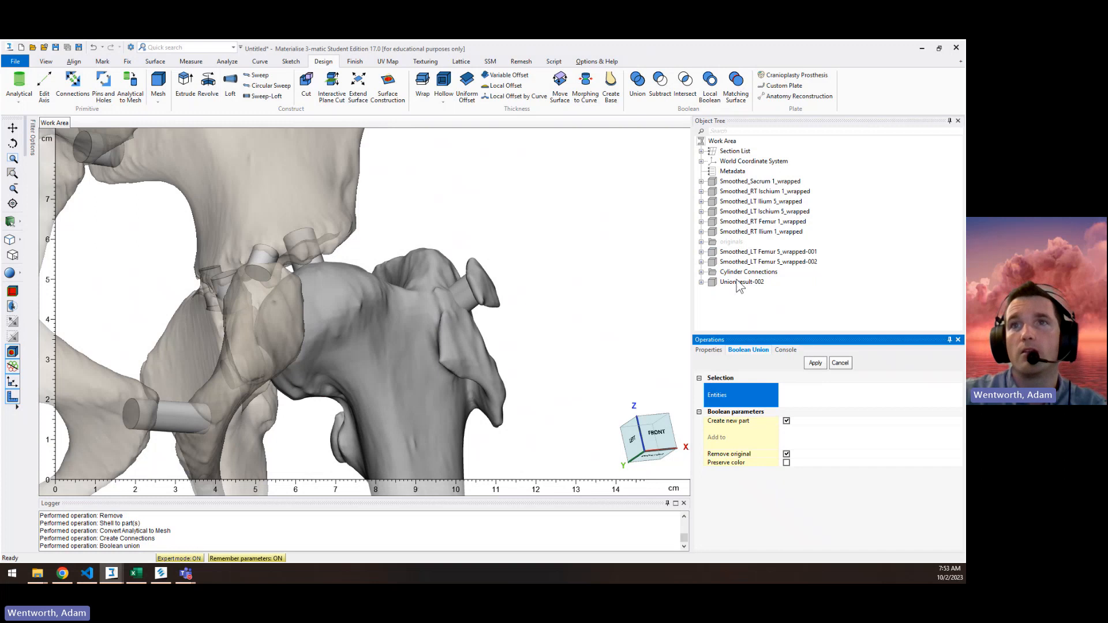
Rename the united cylinder part as "cylinders" and delete the emptied Cylinder Connections group
{"action": "double_click", "coordinate": [740, 282]}
{"action": "type", "text": "cylind"}
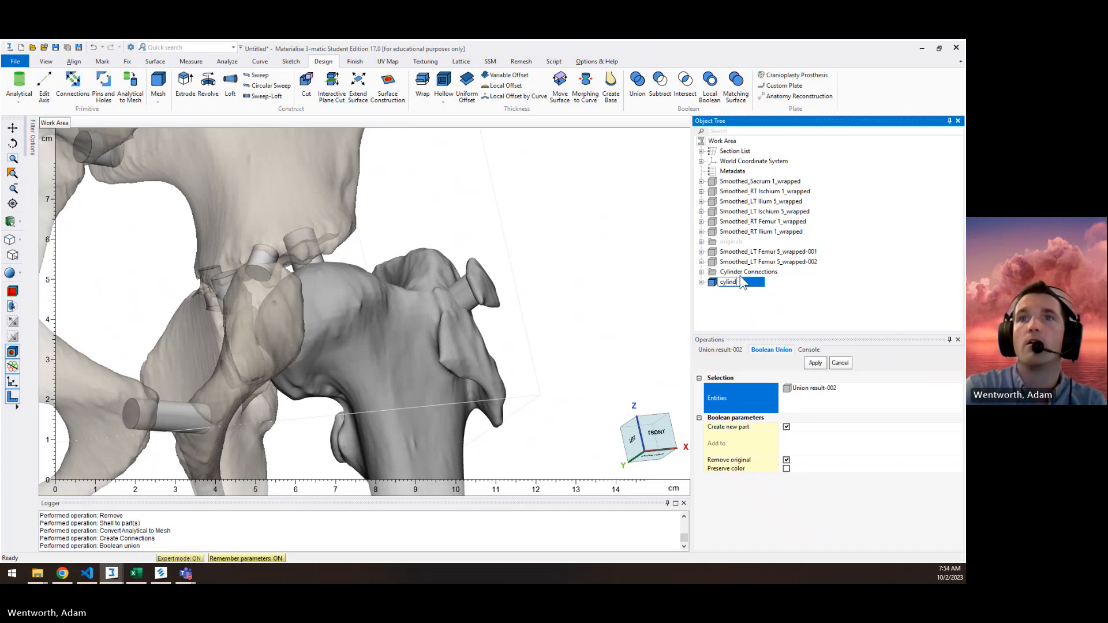
{"action": "type", "text": "ers"}
{"action": "key", "text": "Return"}
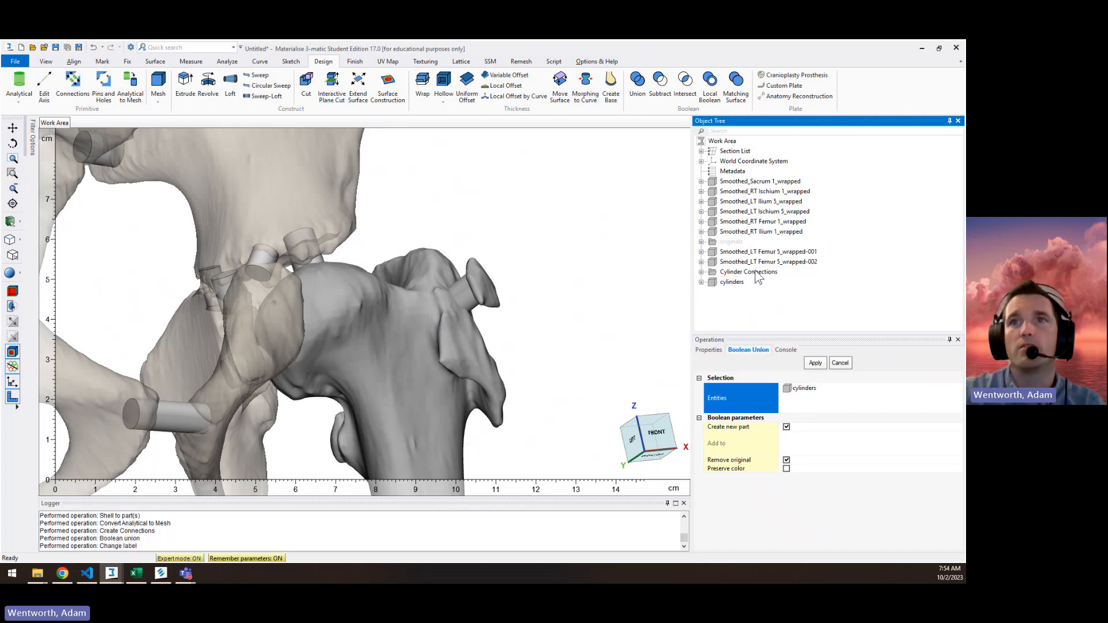
{"action": "left_click", "coordinate": [759, 273]}
{"action": "key", "text": "Delete"}
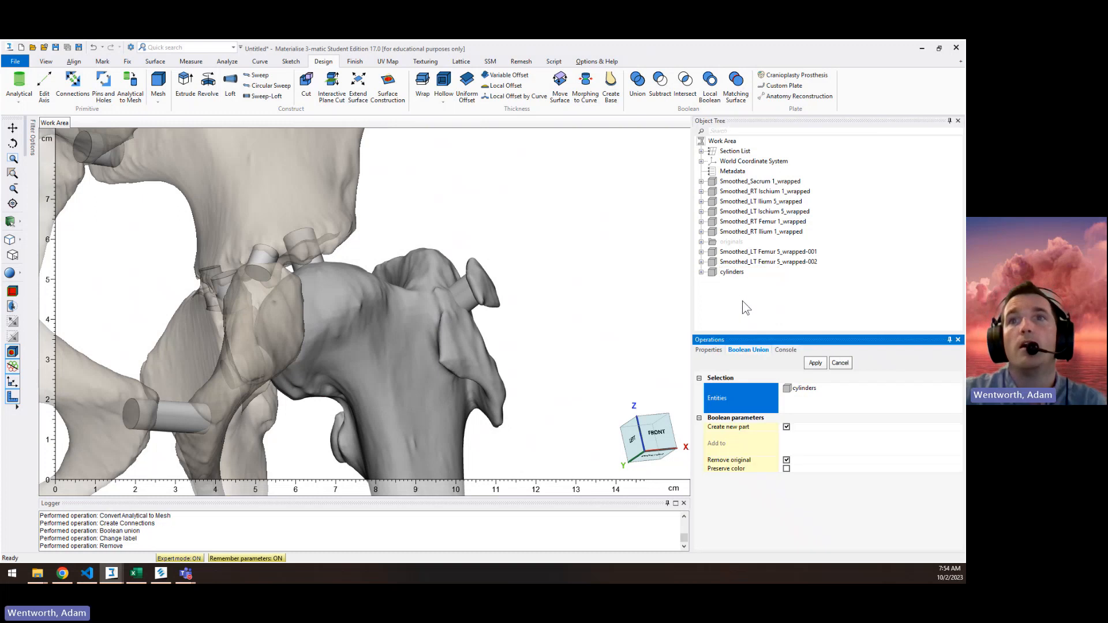
Unite the two left femur parts into one new part with Boolean Union, excluding the cylinders part from the entities
{"action": "left_click", "coordinate": [780, 253]}
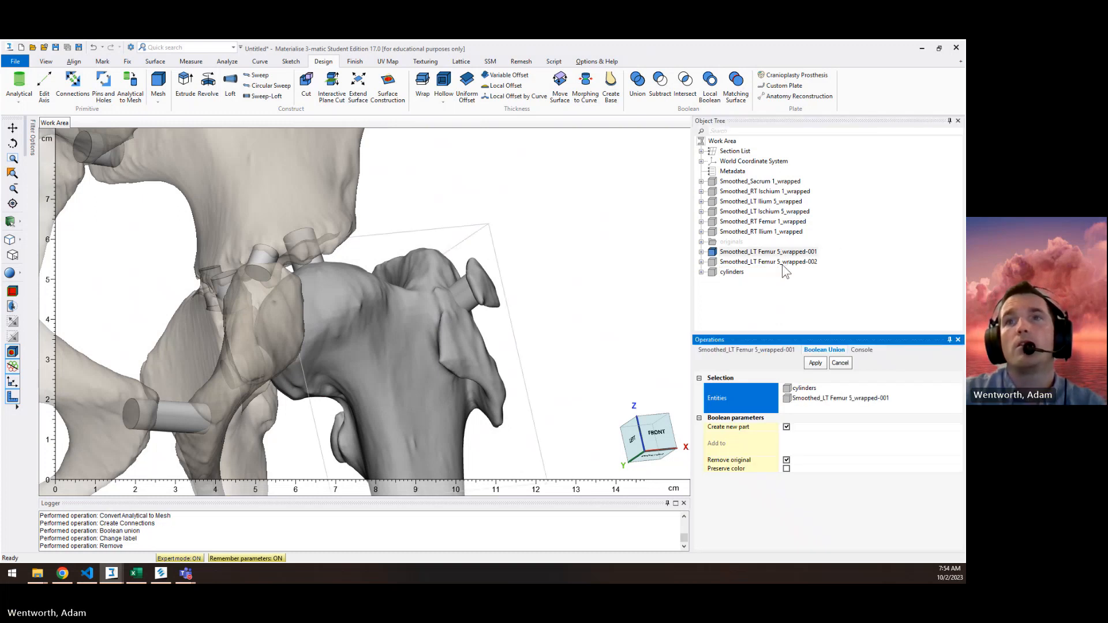
{"action": "left_click", "coordinate": [766, 263], "text": "ctrl"}
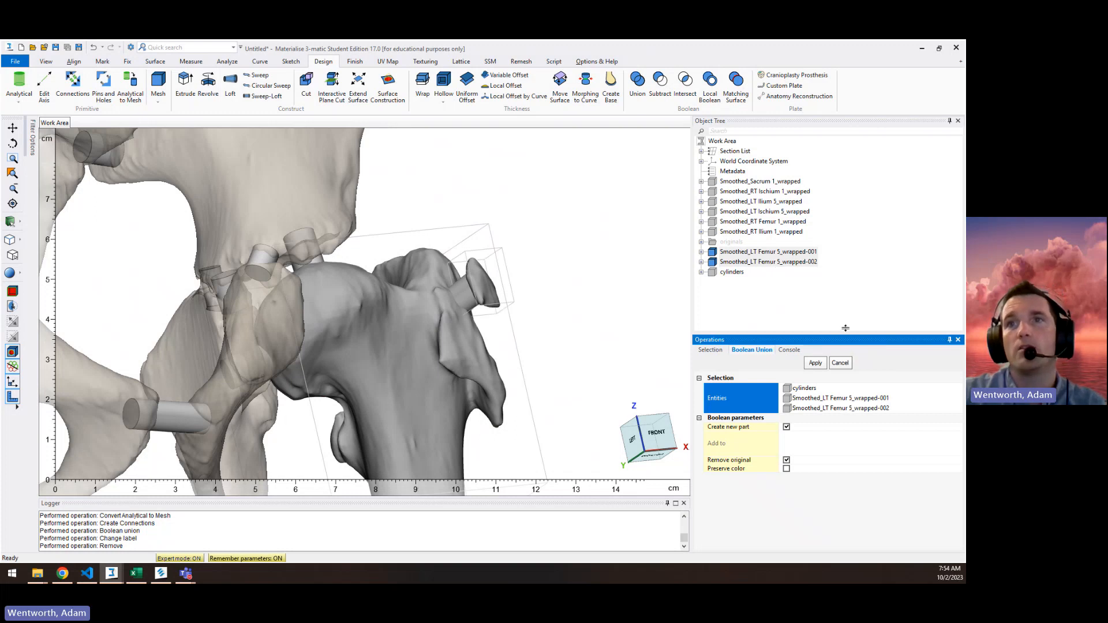
{"action": "left_click", "coordinate": [853, 303]}
{"action": "left_click", "coordinate": [791, 253]}
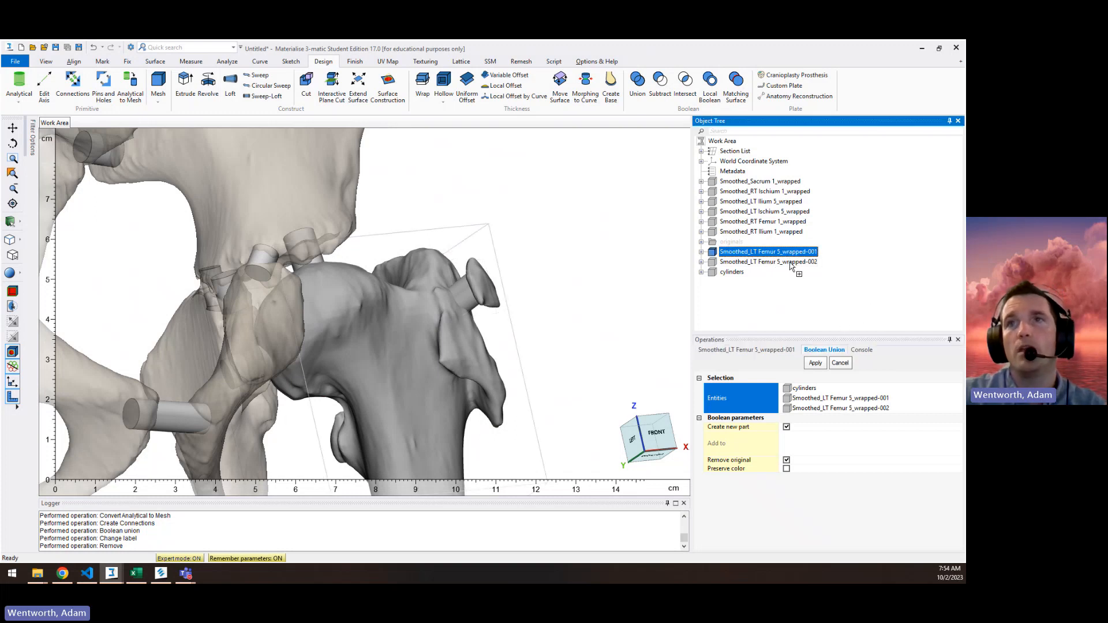
{"action": "left_click", "coordinate": [790, 263], "text": "ctrl"}
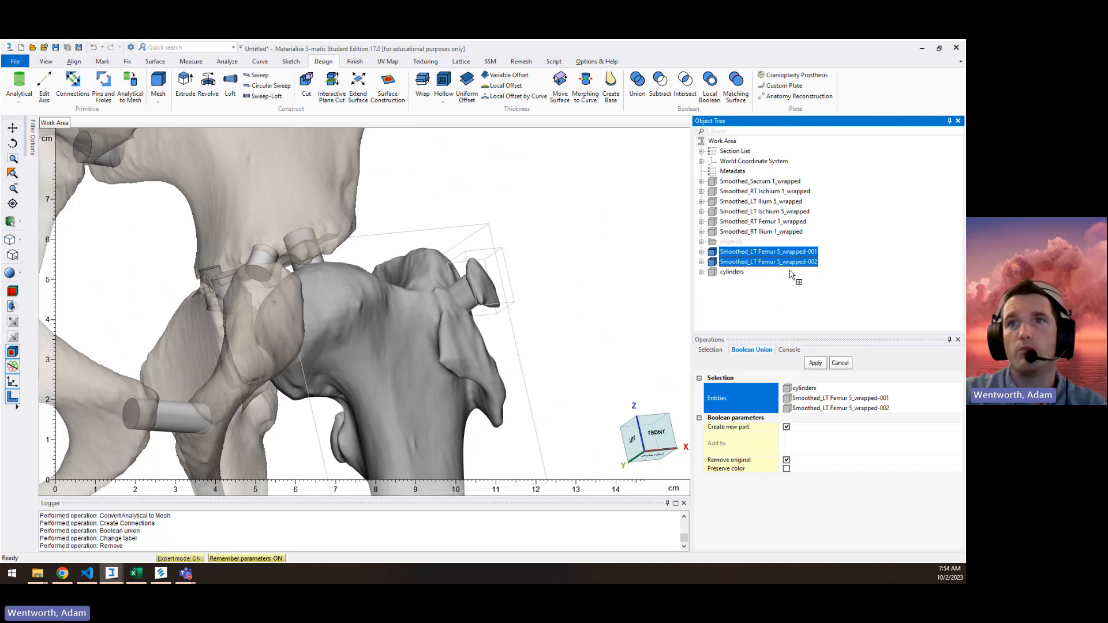
{"action": "right_click", "coordinate": [811, 388]}
{"action": "left_click", "coordinate": [843, 403]}
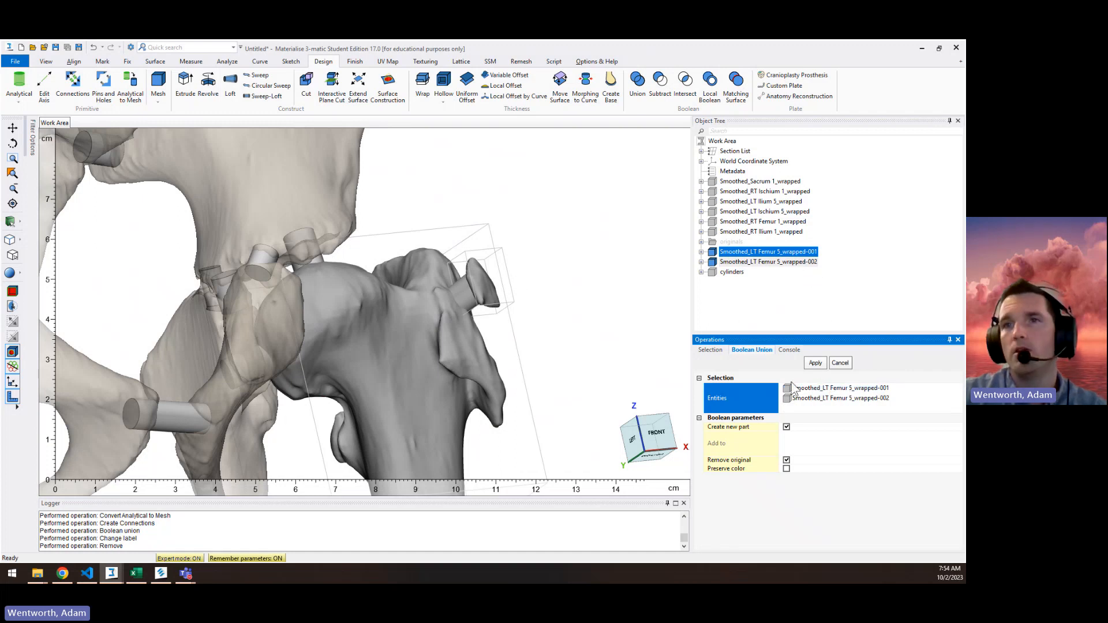
{"action": "left_click", "coordinate": [815, 362]}
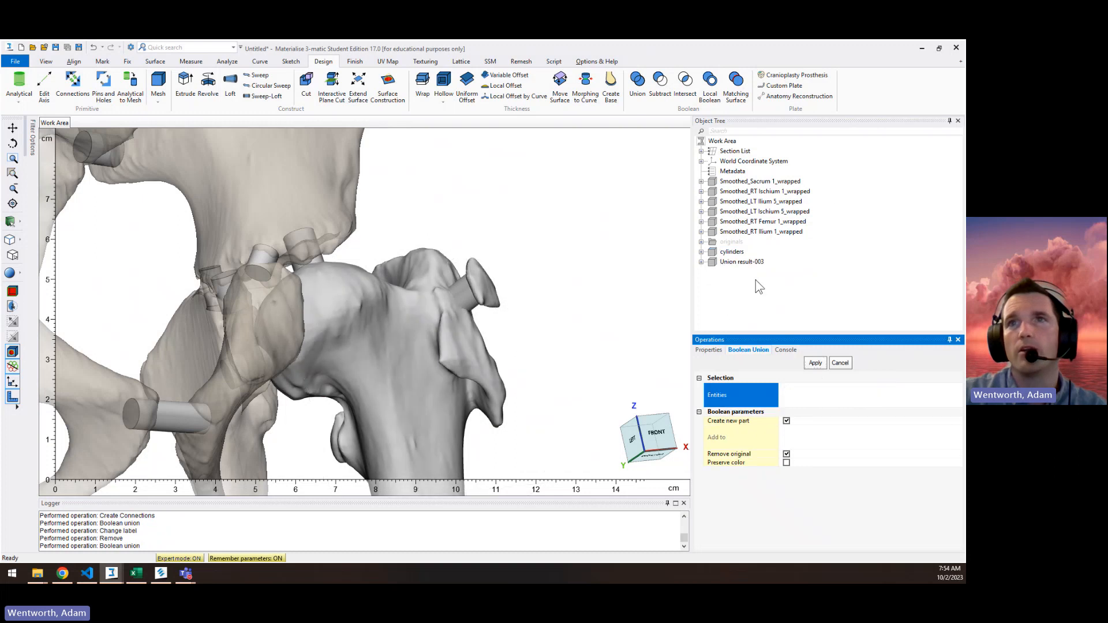
Rename the united femur part as "LT Femur" and set its part color to the beige custom color of the other bones
{"action": "double_click", "coordinate": [747, 262]}
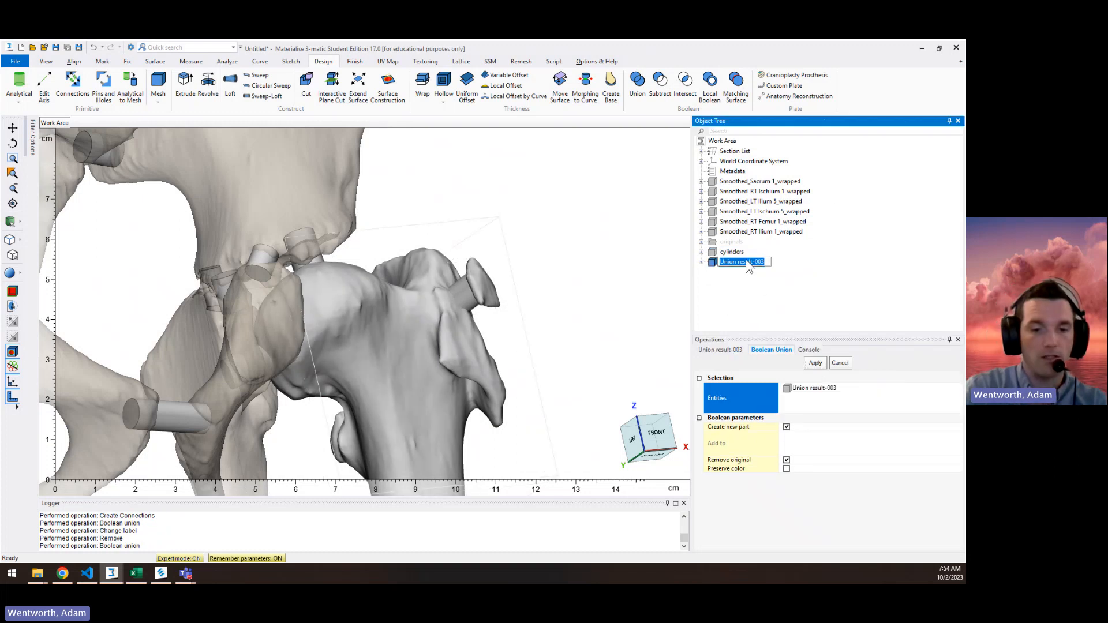
{"action": "key", "text": "BackSpace"}
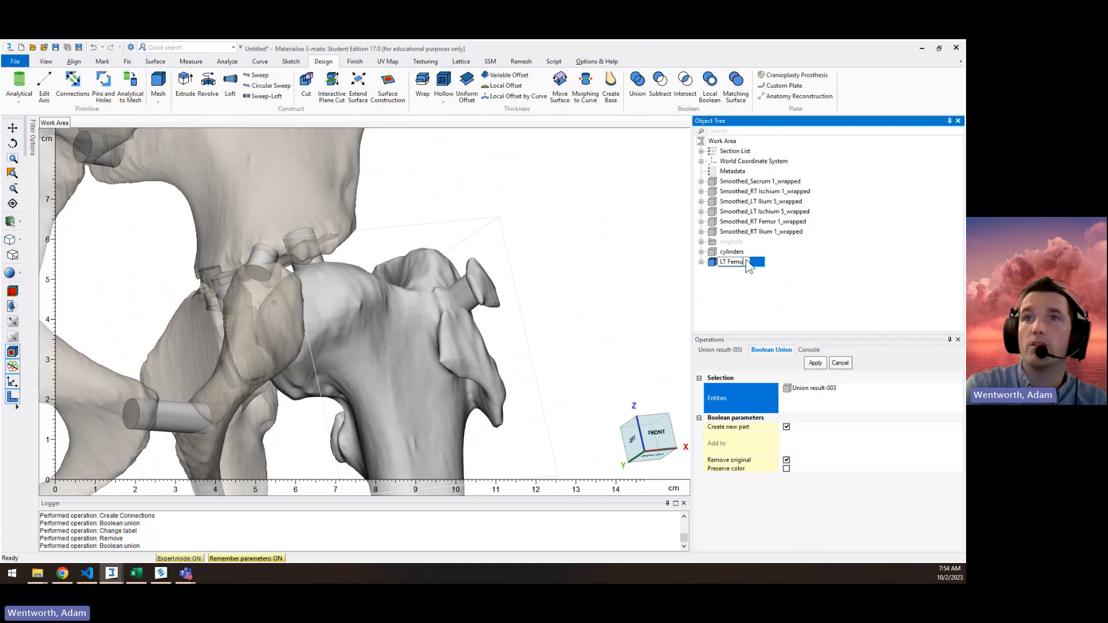
{"action": "key", "text": "Return"}
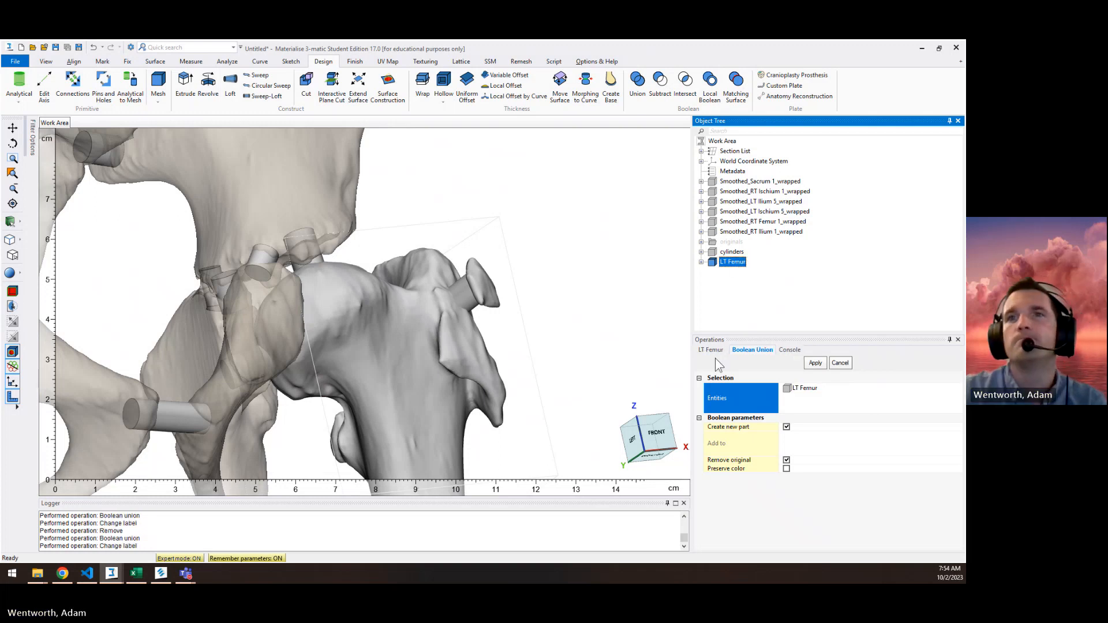
{"action": "left_click", "coordinate": [786, 382]}
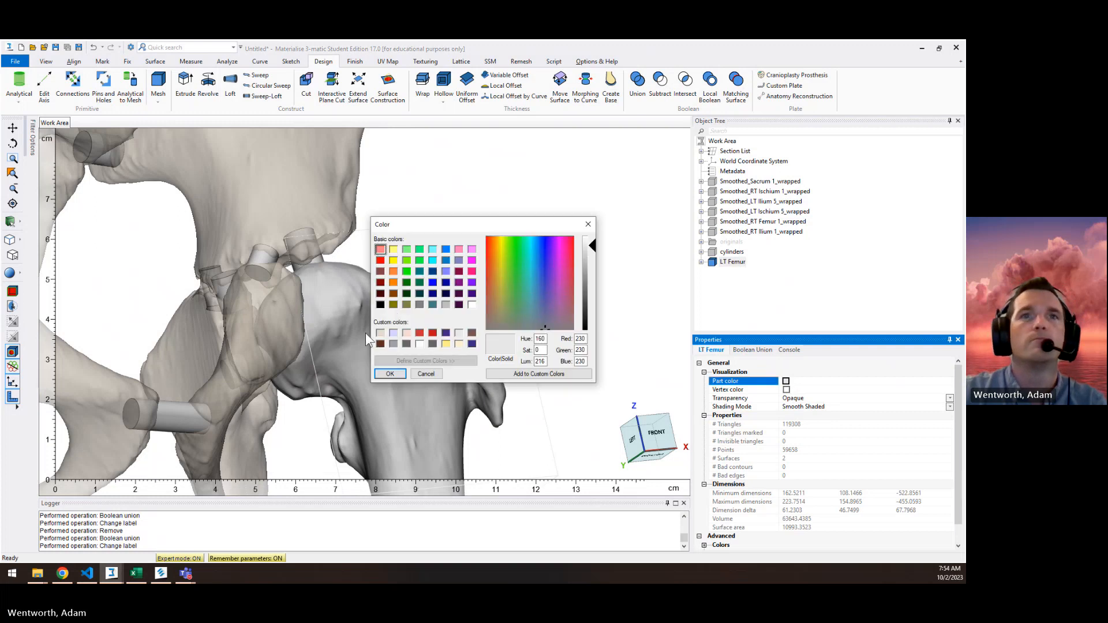
{"action": "left_click", "coordinate": [383, 332]}
{"action": "left_click", "coordinate": [392, 372]}
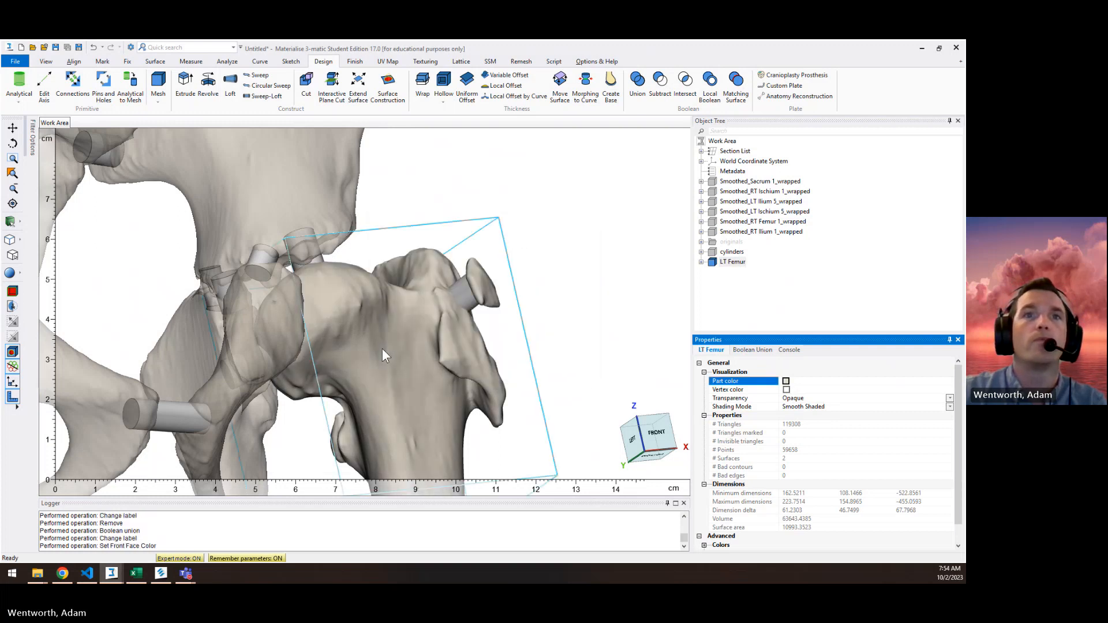
Set the transparency of the six remaining wrapped bone parts, from sacrum to right ilium, to Opaque
{"action": "scroll", "coordinate": [383, 348], "scroll_direction": "down", "scroll_amount": 3}
{"action": "middle_click_drag", "start_coordinate": [284, 310], "coordinate": [447, 316]}
{"action": "right_click_drag", "start_coordinate": [447, 315], "coordinate": [425, 356]}
{"action": "left_click", "coordinate": [782, 253]}
{"action": "left_click", "coordinate": [760, 231]}
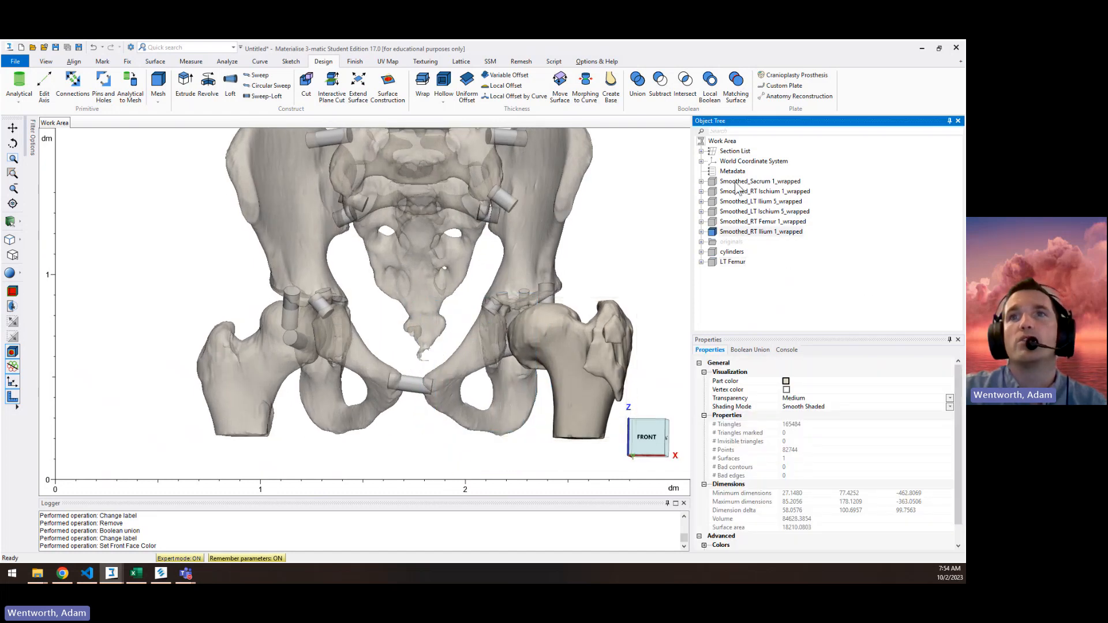
{"action": "left_click", "coordinate": [744, 181], "text": "shift"}
{"action": "right_click", "coordinate": [737, 183]}
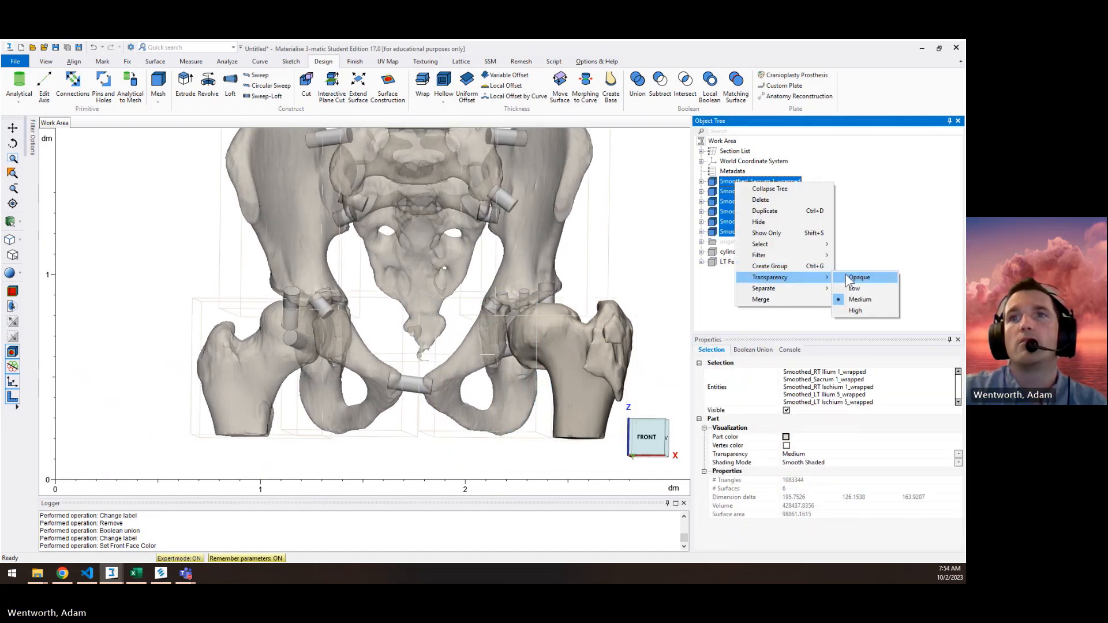
{"action": "left_click", "coordinate": [859, 277]}
{"action": "scroll", "coordinate": [438, 315], "scroll_direction": "down", "scroll_amount": 3}
{"action": "middle_click_drag", "start_coordinate": [424, 327], "coordinate": [413, 329]}
{"action": "right_click_drag", "start_coordinate": [413, 329], "coordinate": [411, 326]}
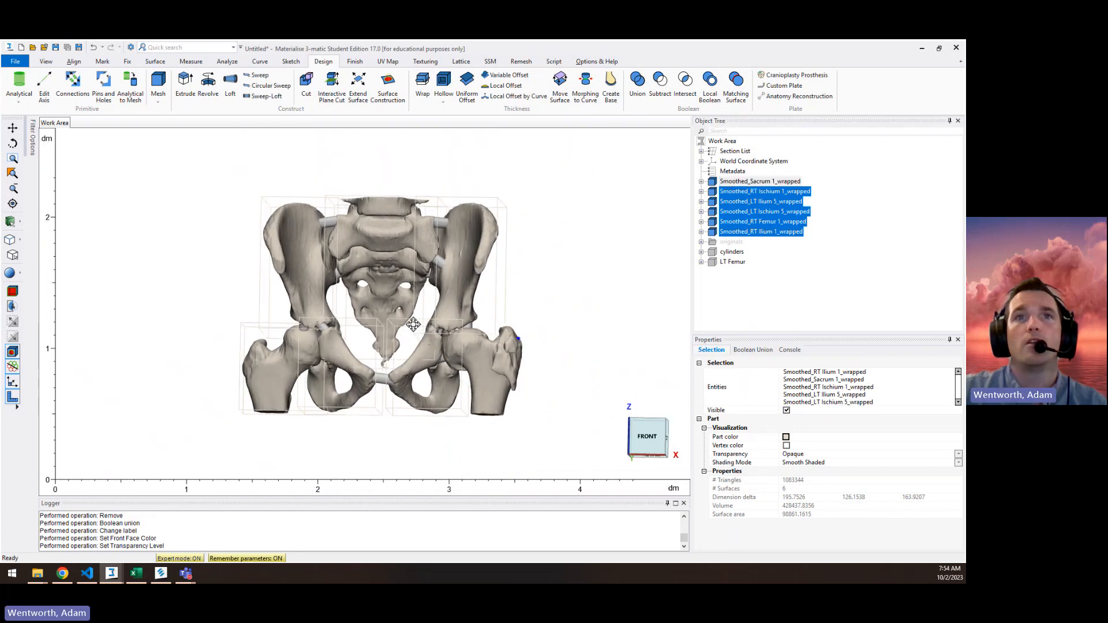
{"action": "left_click", "coordinate": [796, 276]}
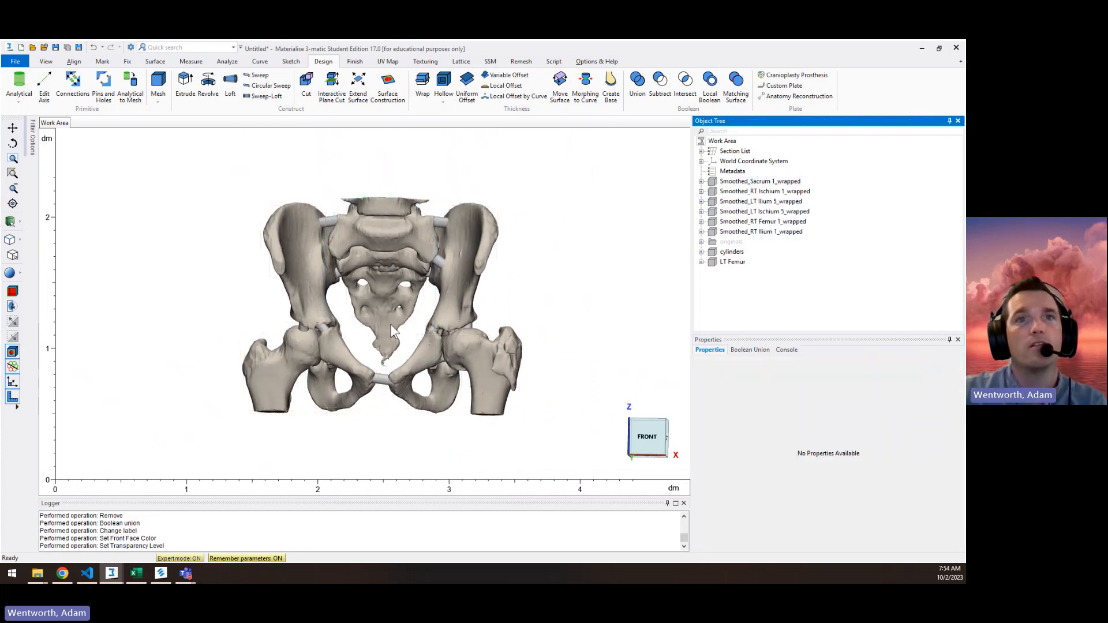
{"action": "scroll", "coordinate": [397, 336], "scroll_direction": "up", "scroll_amount": 3}
{"action": "scroll", "coordinate": [404, 347], "scroll_direction": "up", "scroll_amount": 3}
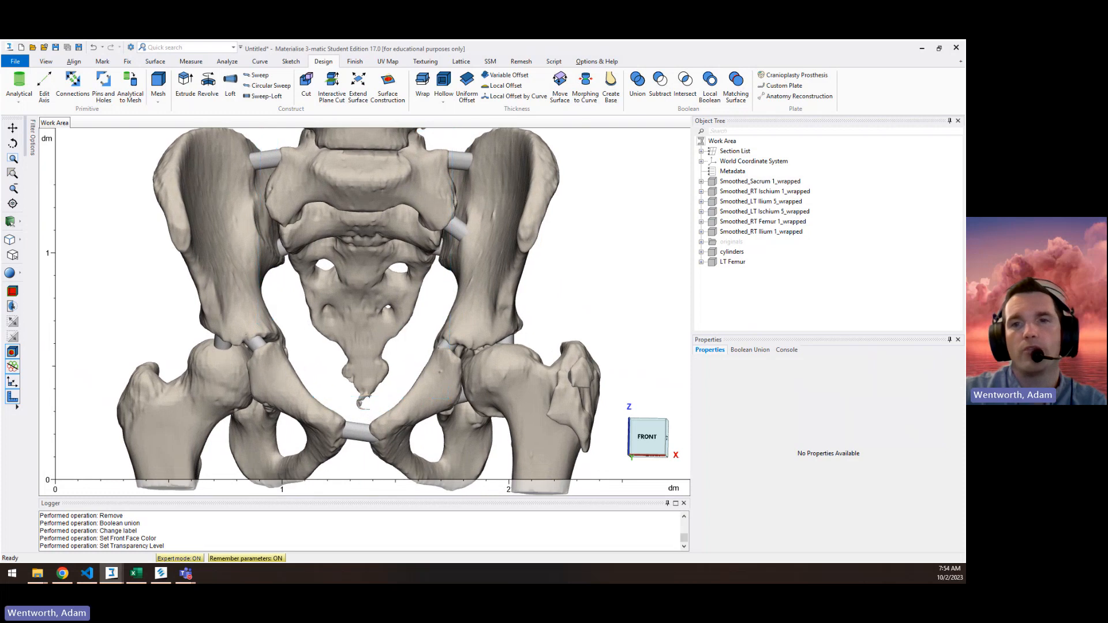